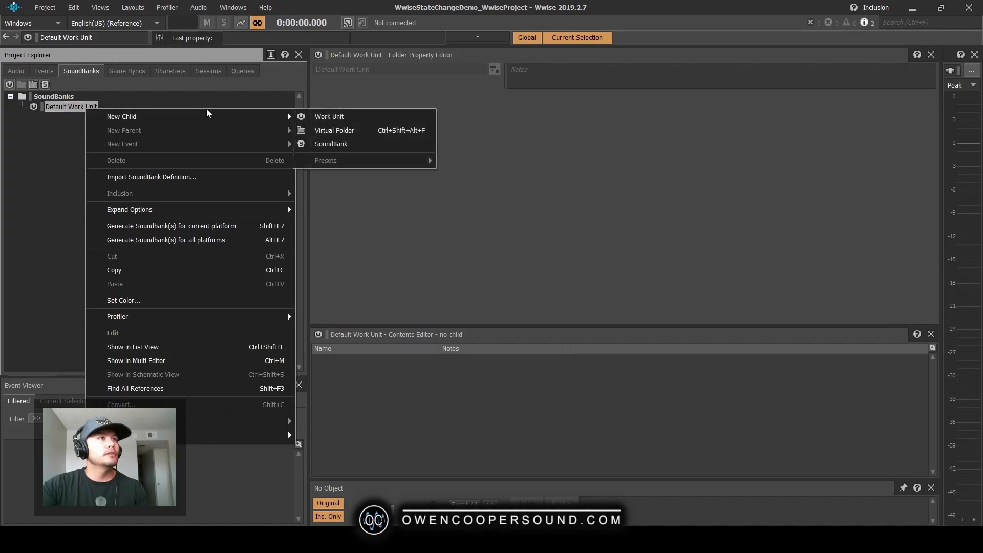
Create a new SoundBank named SB_Main in the SoundBanks Default Work Unit and save the project.
left_click(339, 143)
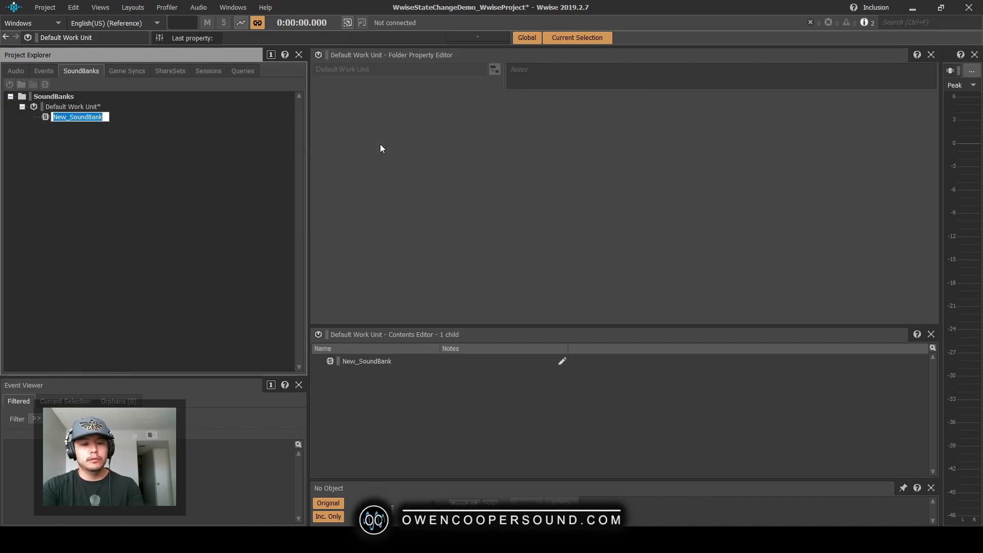
type("SB_Main")
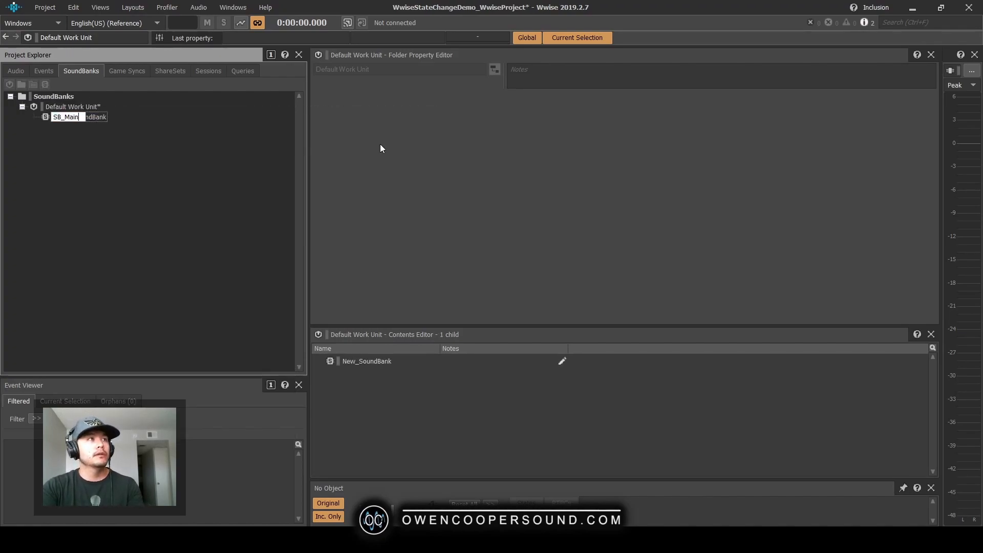
key("Return")
key("ctrl+s")
left_click(38, 71)
right_click(74, 108)
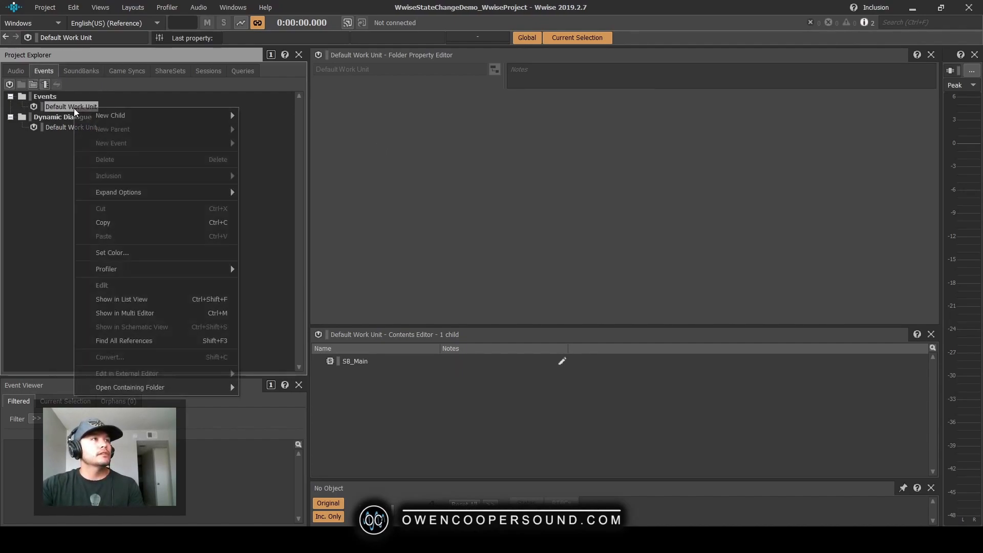
mouse_move(133, 116)
left_click(359, 129)
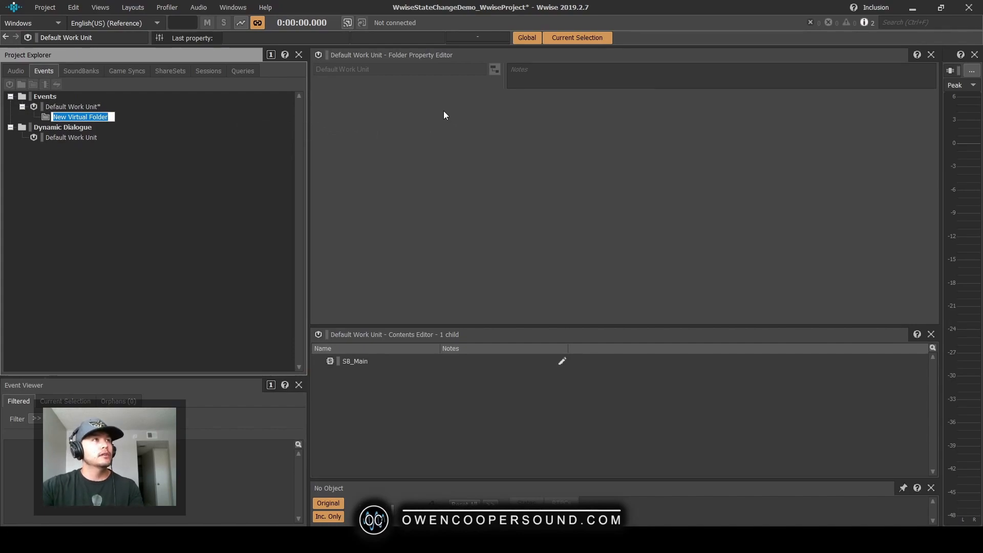
key("Escape")
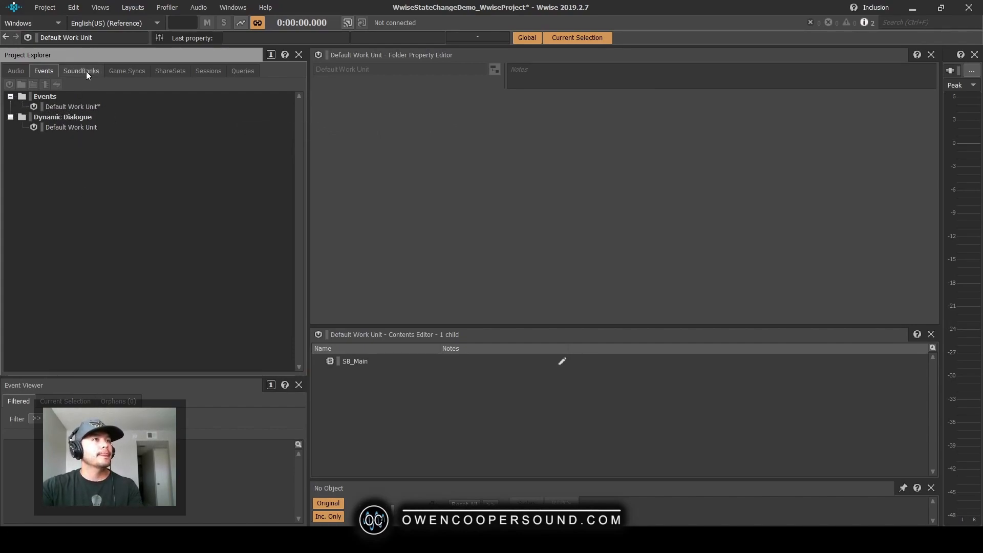
Add the Events Default Work Unit to the hierarchy inclusion of the SB_Main SoundBank and save the project.
left_click(70, 107)
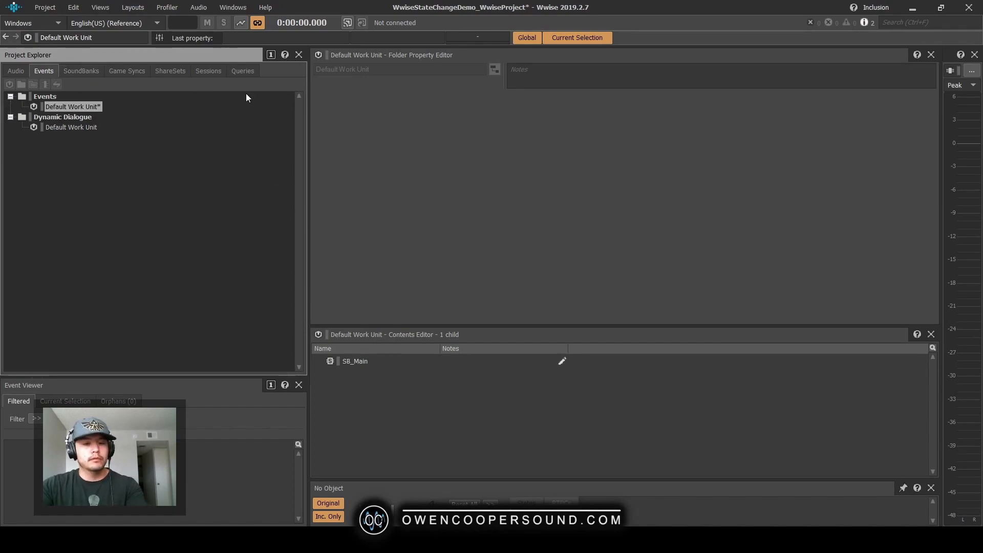
key("F7")
left_click_drag(103, 112, 365, 446)
key("ctrl+s")
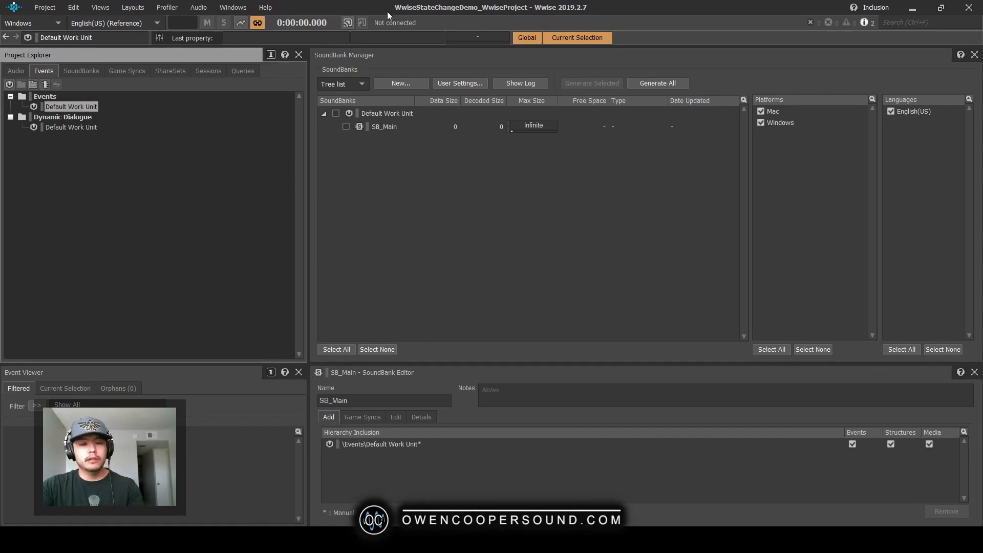
Create a child audio bus named Music under the Master Audio Bus.
left_click(17, 71)
left_click(72, 117)
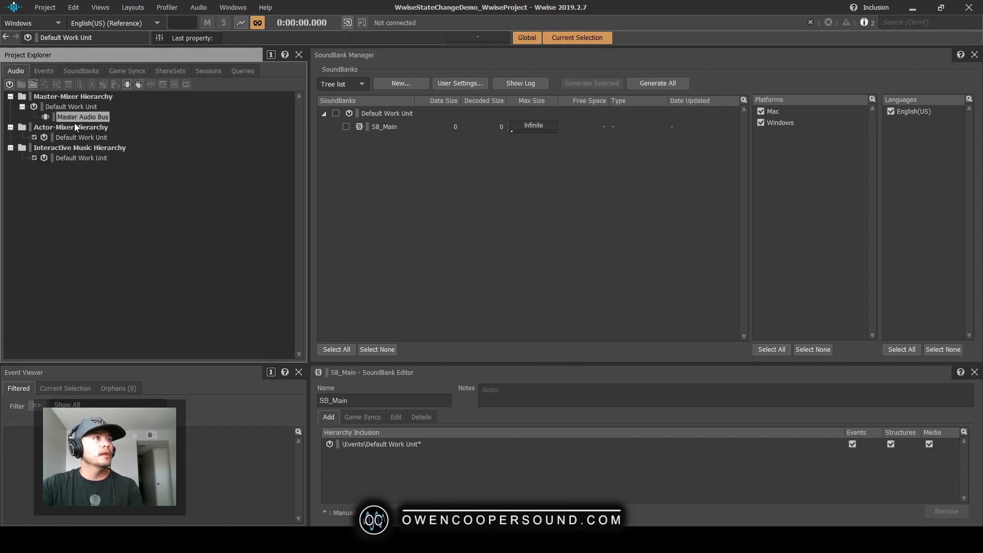
right_click(87, 113)
mouse_move(243, 121)
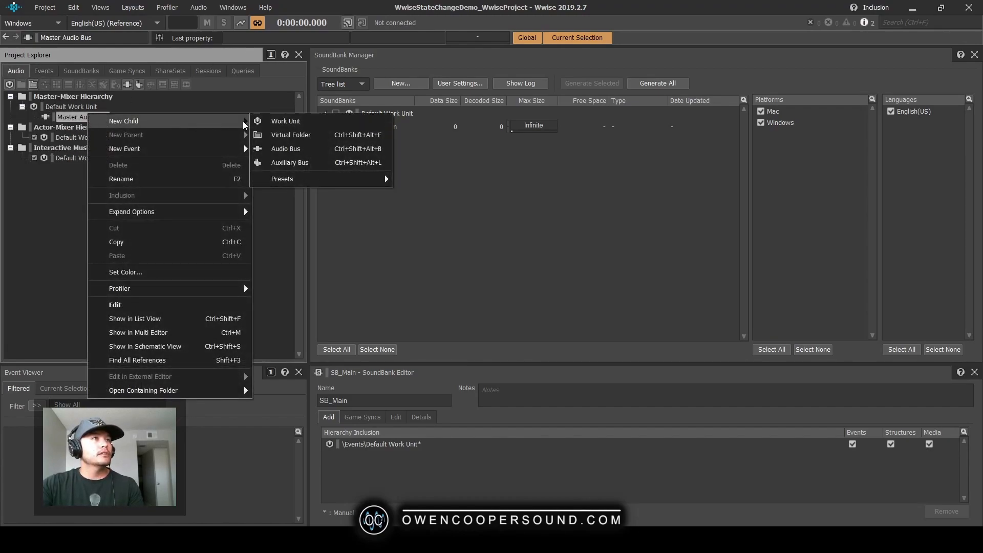
left_click(324, 150)
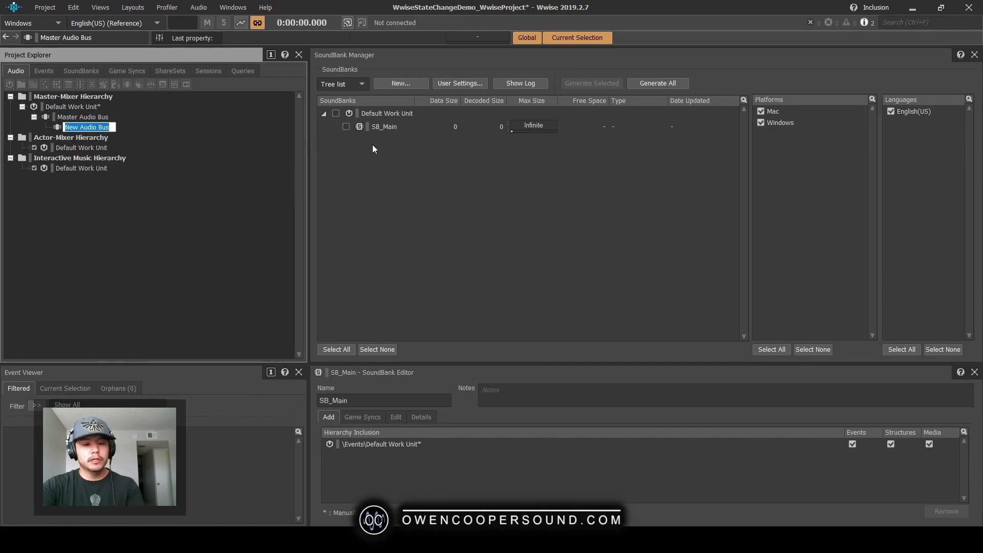
type("Music")
key("Return")
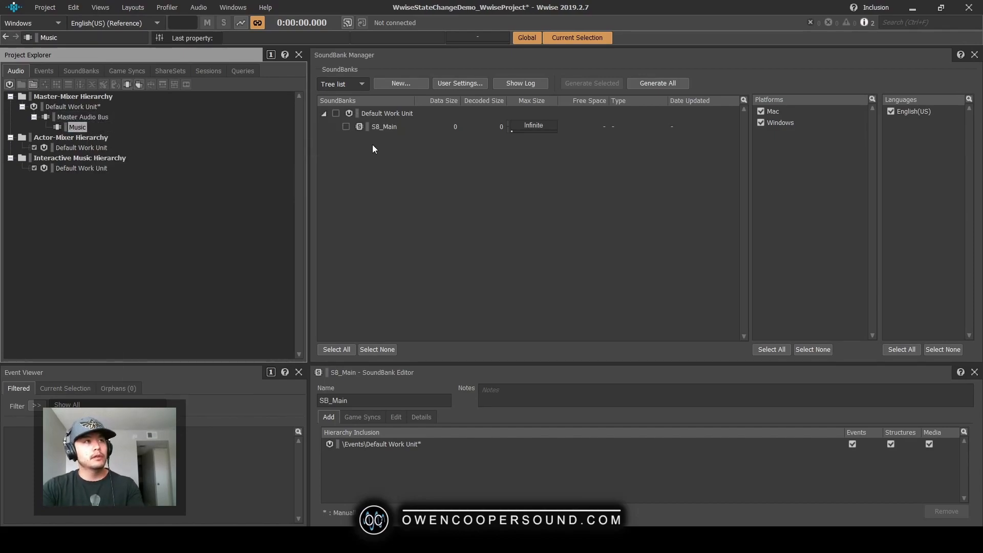
Duplicate the Music bus and rename the copy Voice.
key("ctrl+d")
key("F2")
type("Voice")
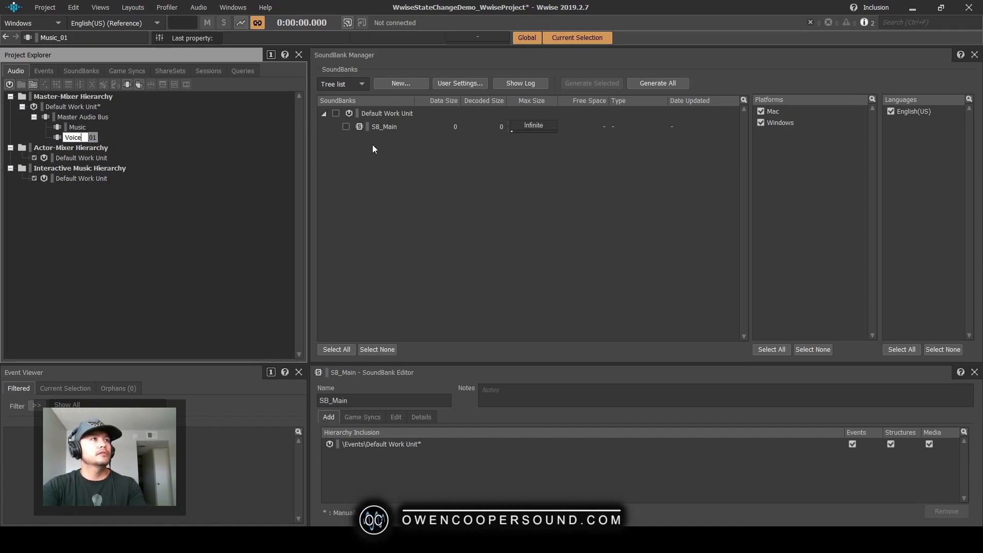
key("Return")
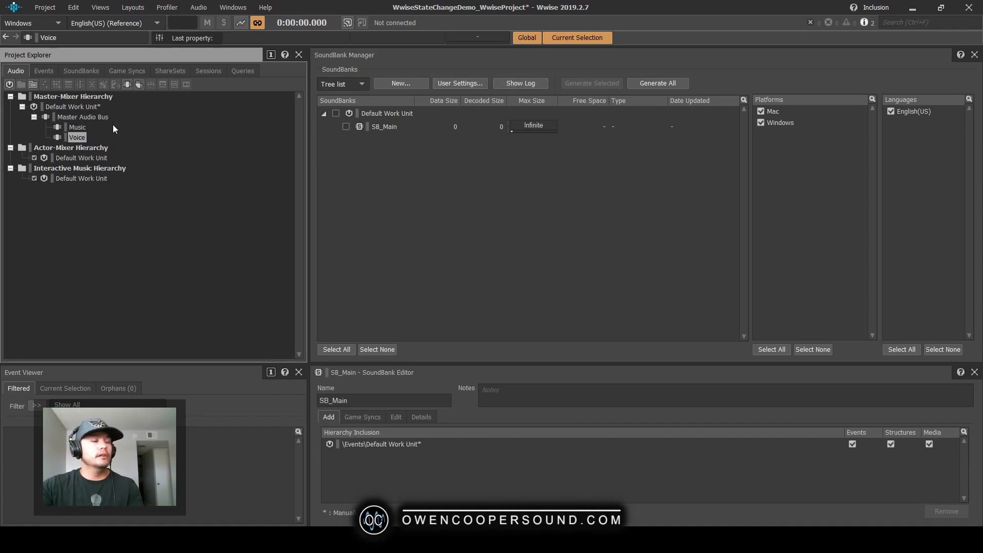
Set the Voice bus to auto-duck the Music bus.
key("F5")
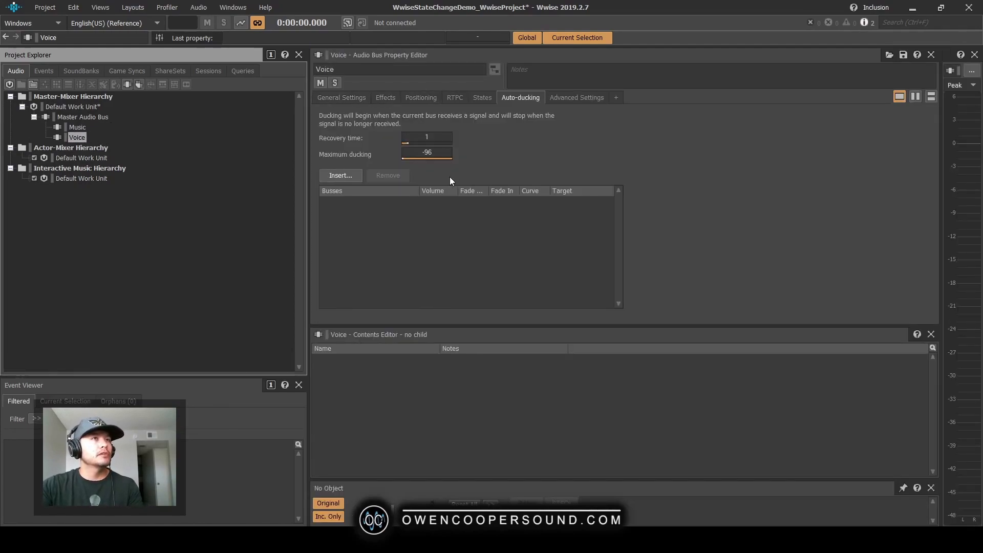
left_click(340, 175)
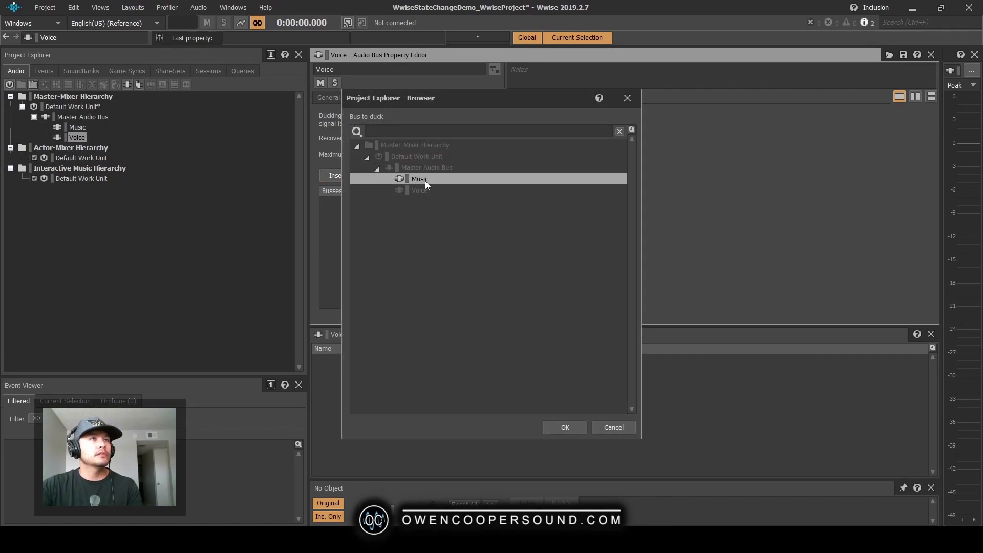
double_click(425, 179)
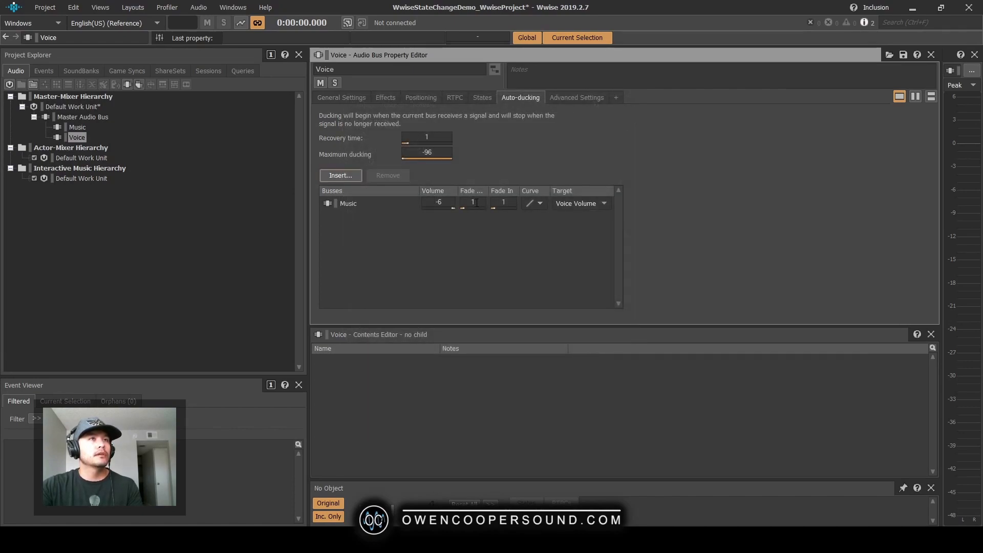
left_click(71, 158)
left_click(70, 176)
left_click(91, 158)
left_click(88, 170)
left_click(88, 179)
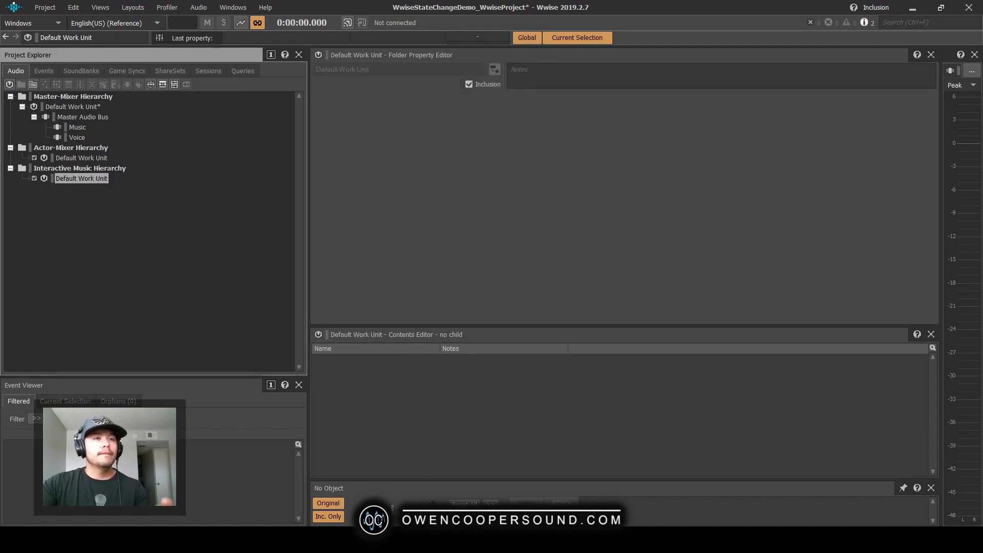
Switch to the browser and examine the Free Game Music Collection page on the Unity Asset Store, including its Action and Adventure Music track lists.
left_click(617, 540)
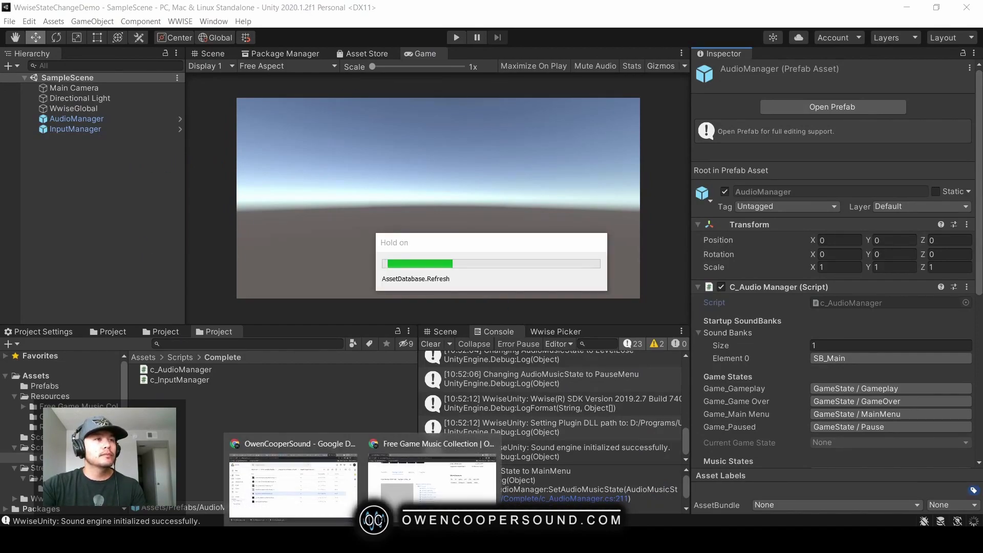
left_click_drag(717, 547, 563, 2)
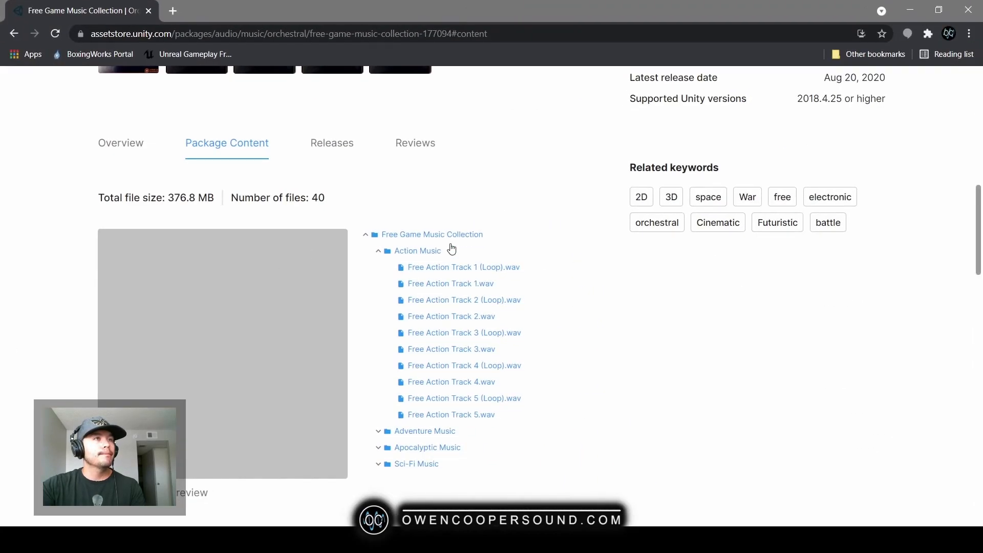
scroll(275, 234, "up", 8)
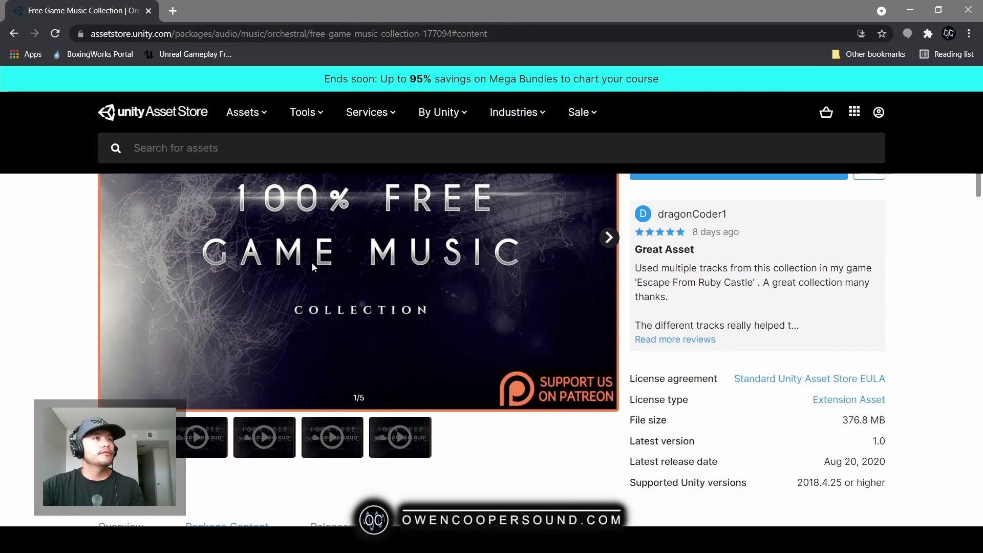
scroll(285, 193, "down", 1)
scroll(668, 262, "up", 5)
left_click_drag(643, 262, 825, 273)
left_click(842, 270)
scroll(663, 287, "down", 9)
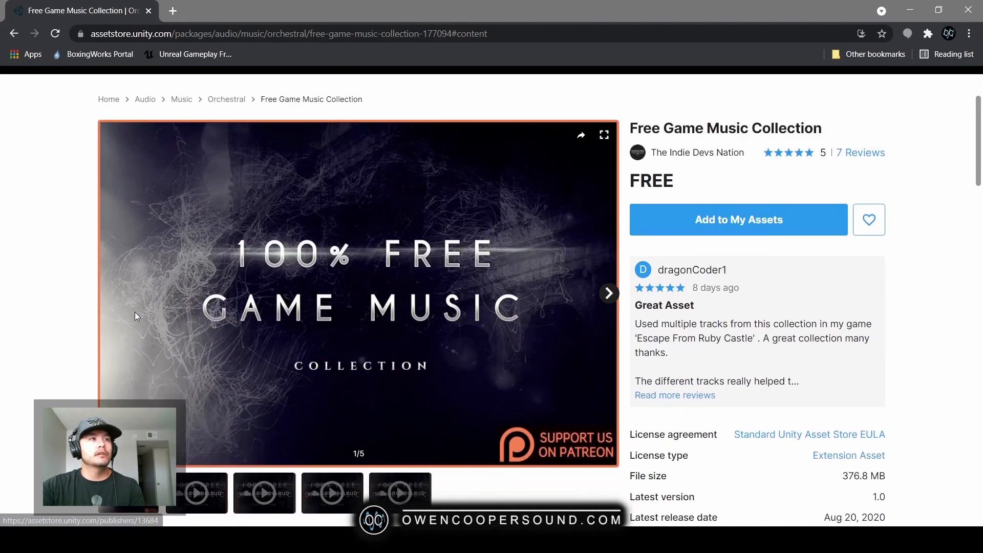
scroll(394, 328, "down", 1)
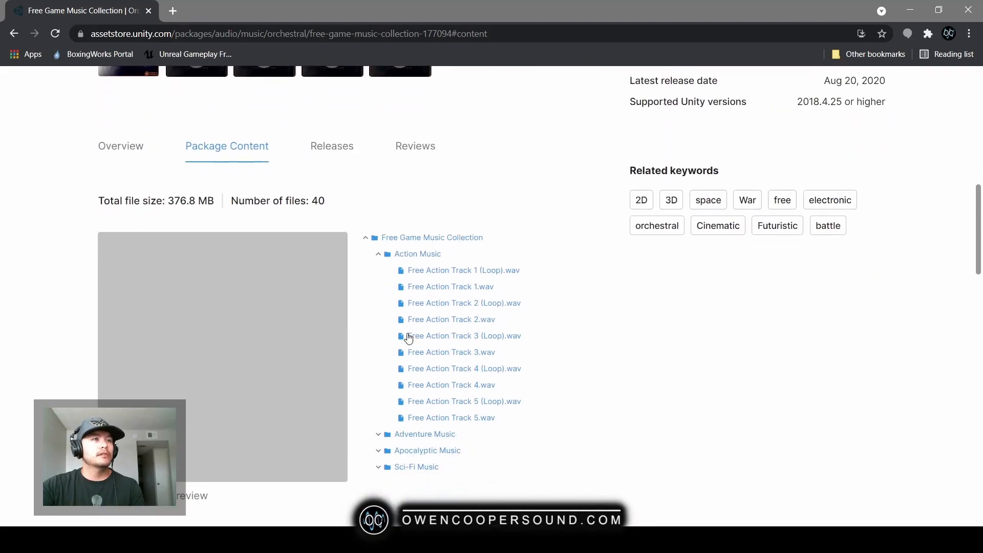
left_click(379, 432)
scroll(400, 418, "down", 2)
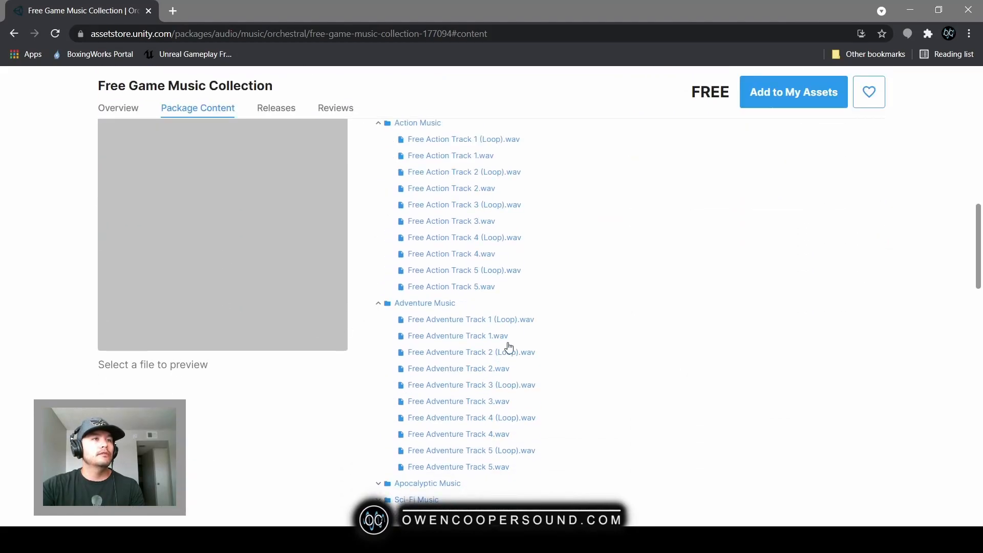
left_click(911, 11)
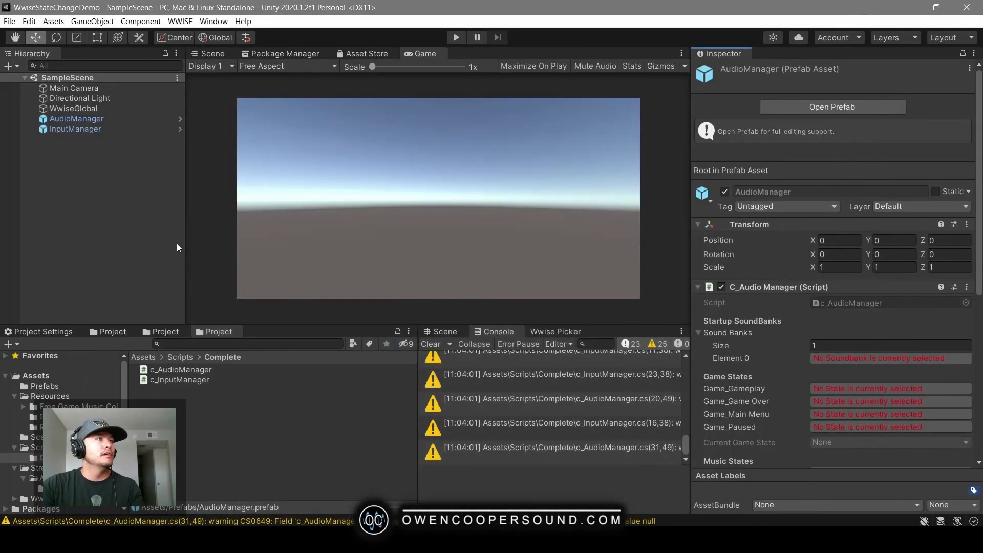
Return to Wwise and import the eleven mx_ and sx_ WAV files as Sound SFX into the Actor-Mixer Default Work Unit, replacing the existing originals.
left_click(904, 6)
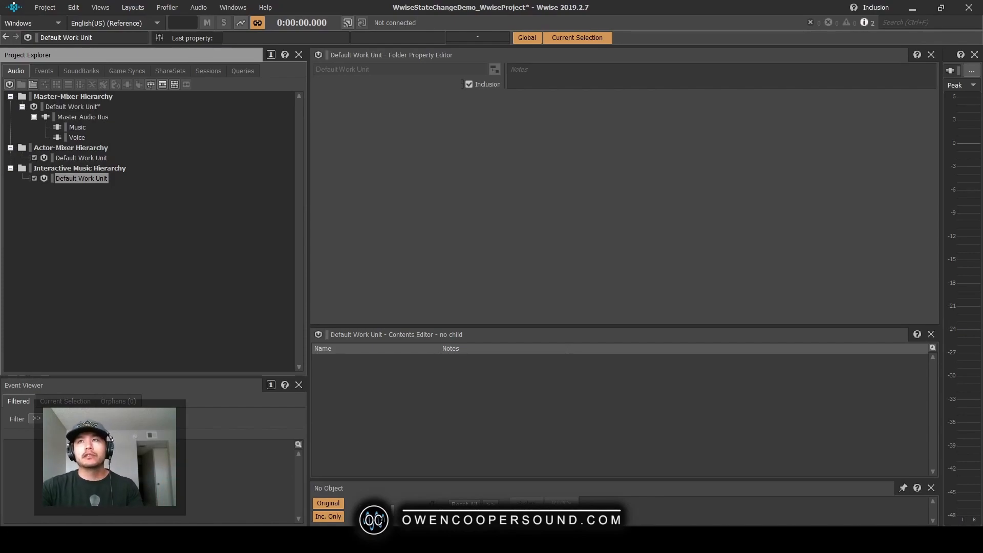
left_click_drag(81, 152, 81, 156)
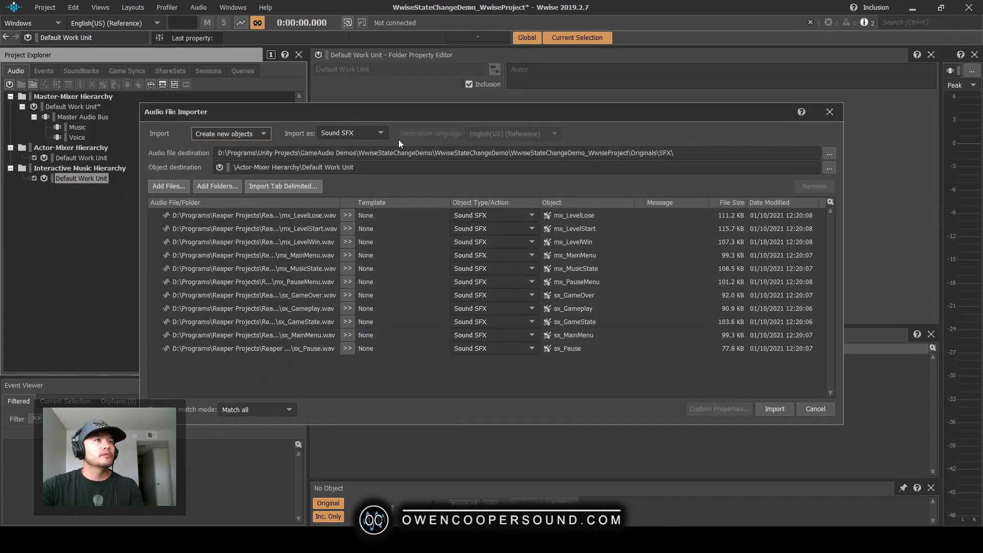
left_click(778, 406)
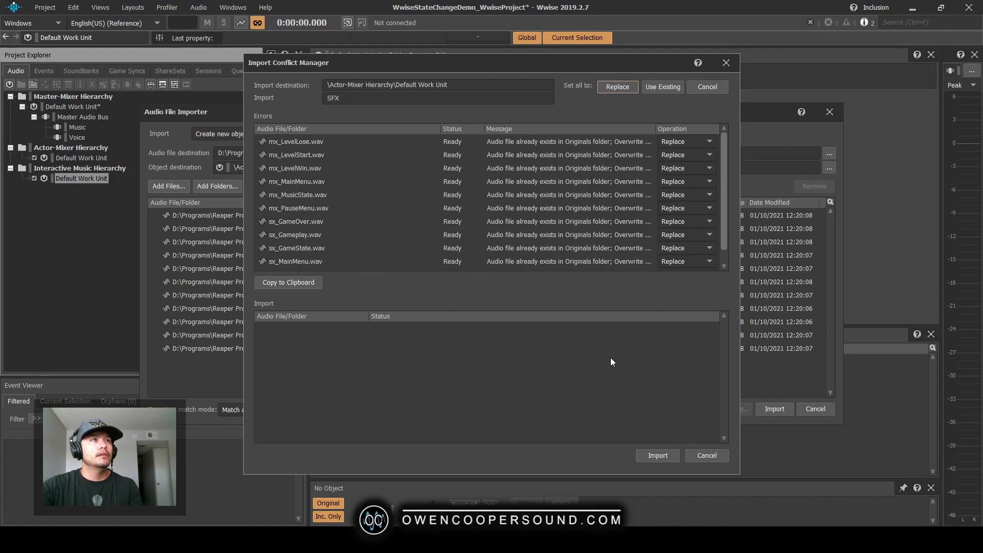
left_click(666, 454)
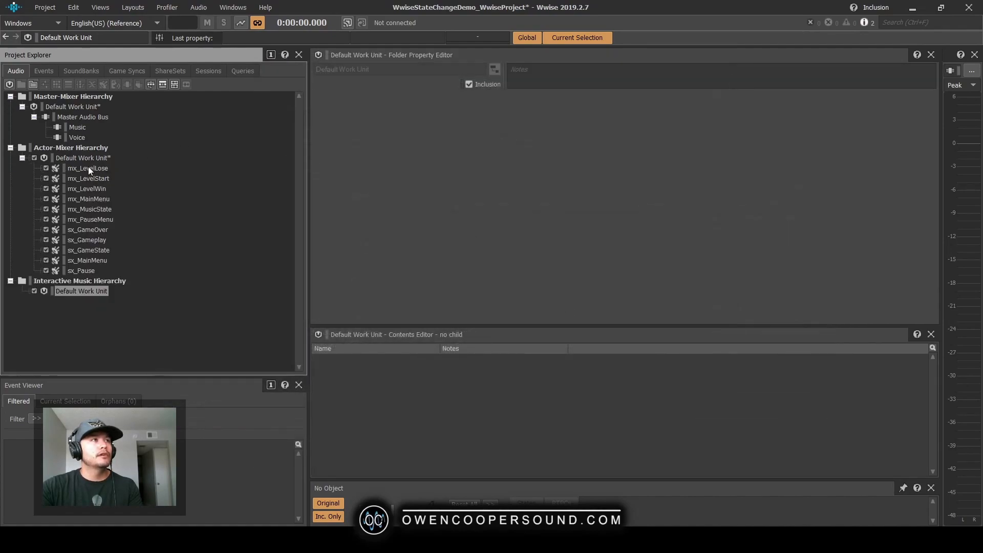
Look over the imported mx_ and sx_ sounds and save the project.
left_click(91, 269, "shift")
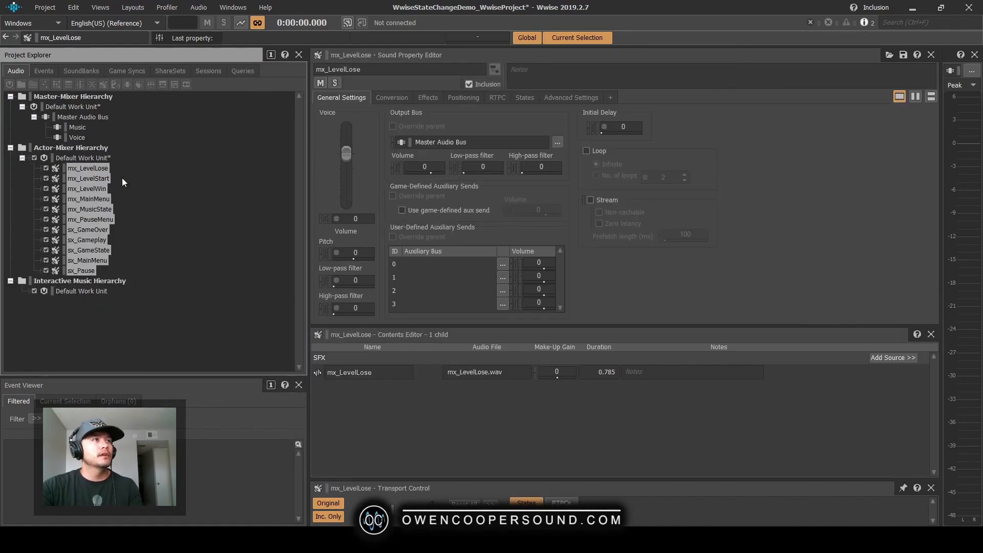
left_click(100, 208)
left_click(92, 249)
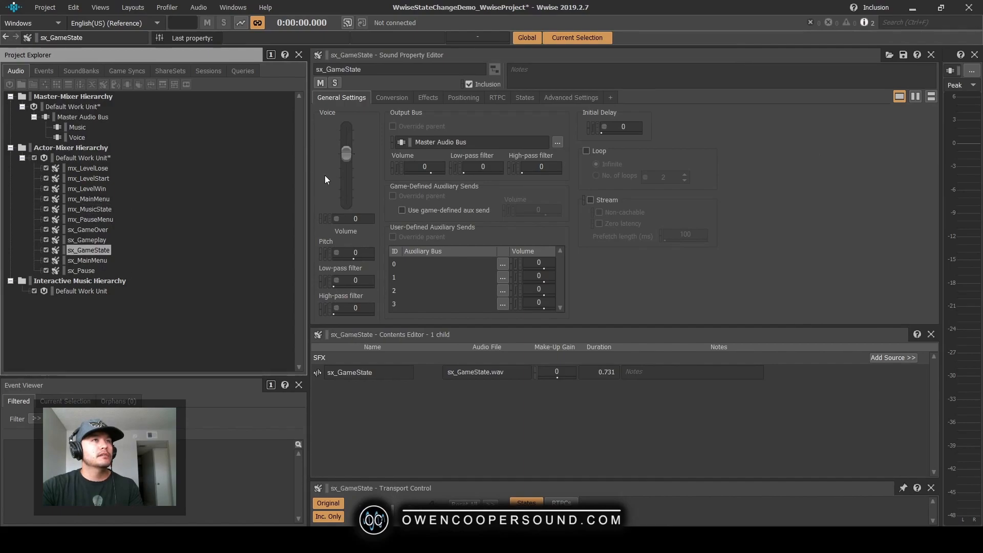
key("ctrl+s")
Group the sounds from mx_LevelLose through mx_MusicState under a new parent Sequence Container.
left_click(76, 167)
left_click(86, 269, "shift")
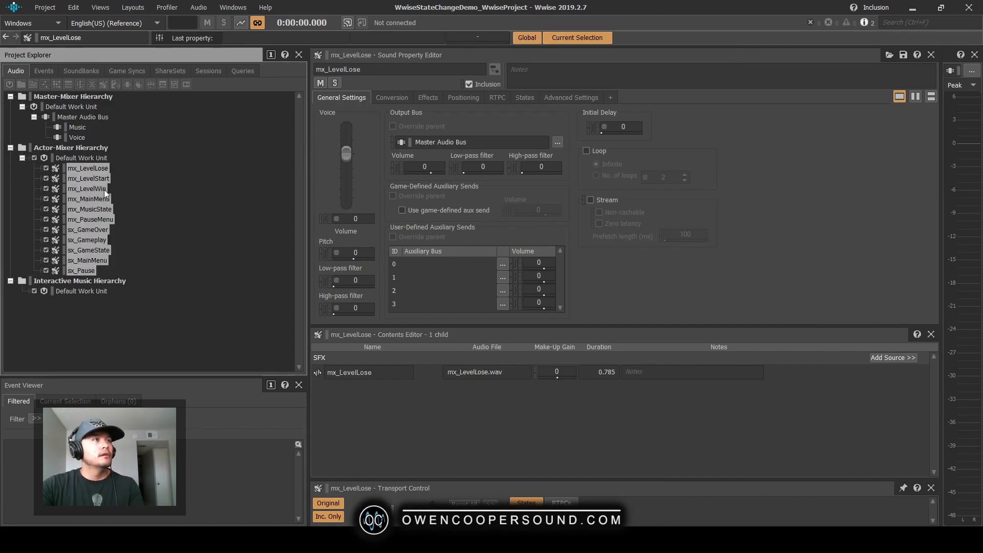
left_click(103, 170)
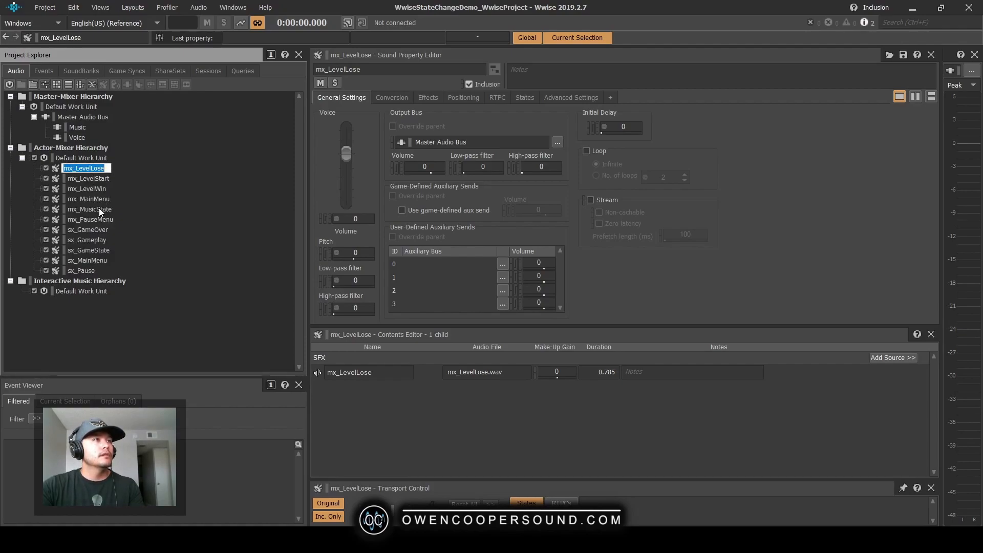
left_click(99, 208, "shift")
right_click(101, 189)
mouse_move(185, 208)
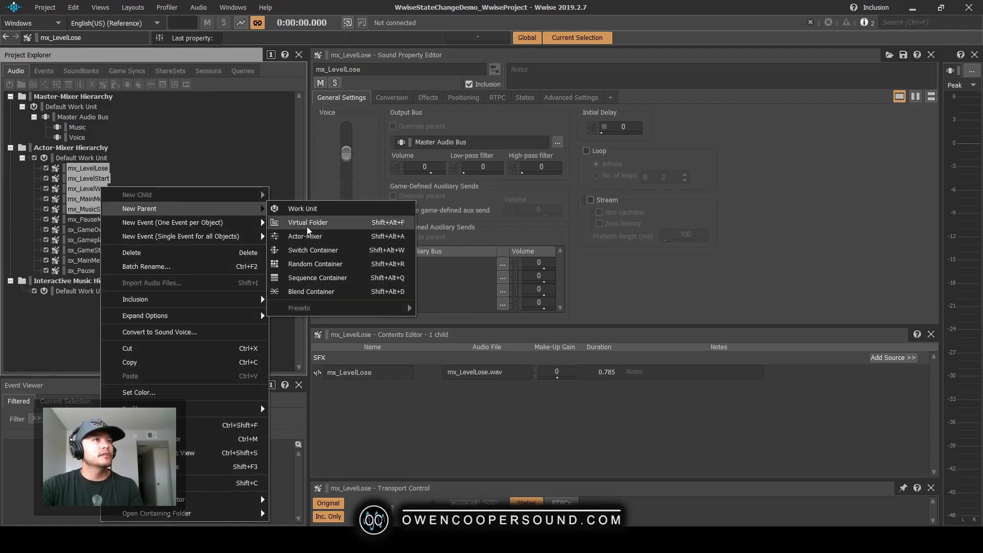
left_click(318, 278)
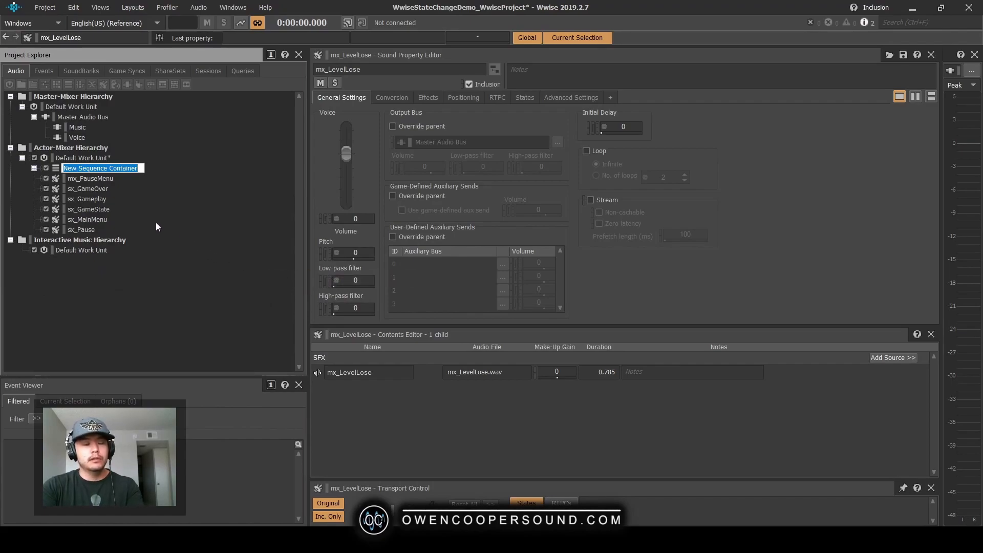
Name the new Sequence Container in the Actor-Mixer Hierarchy MusicState_TTS.
type("TTS_")
key("BackSpace")
key("BackSpace")
key("BackSpace")
key("BackSpace")
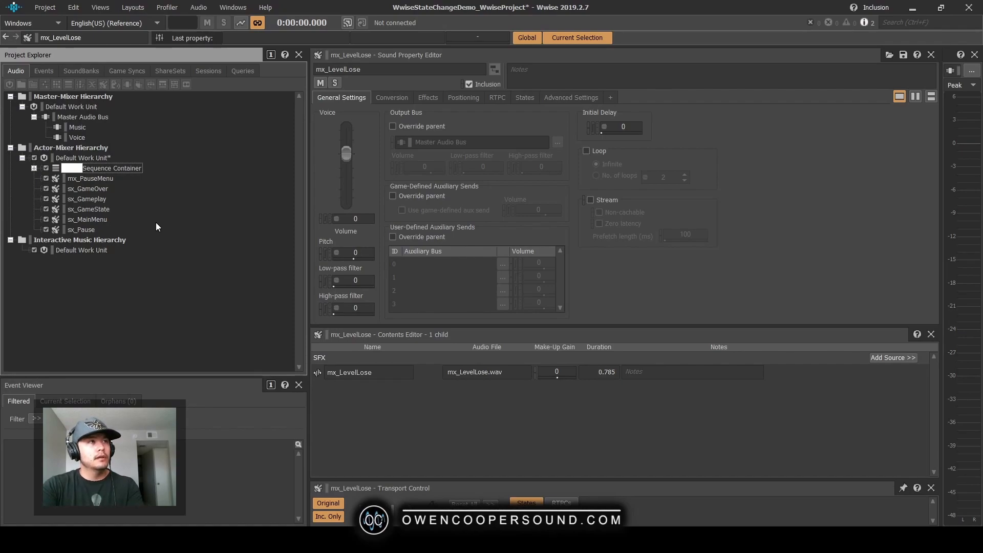
type("Music_")
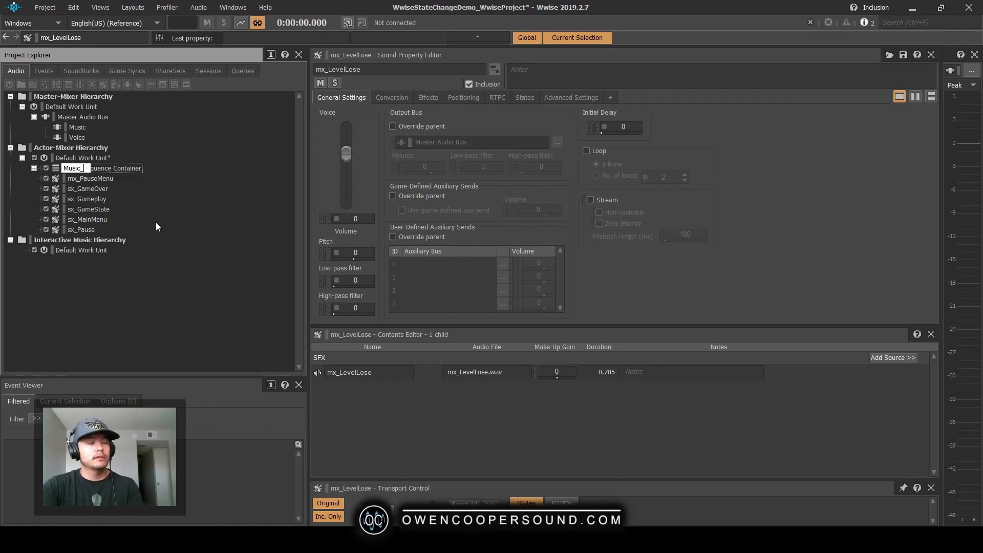
key("BackSpace")
type("State_")
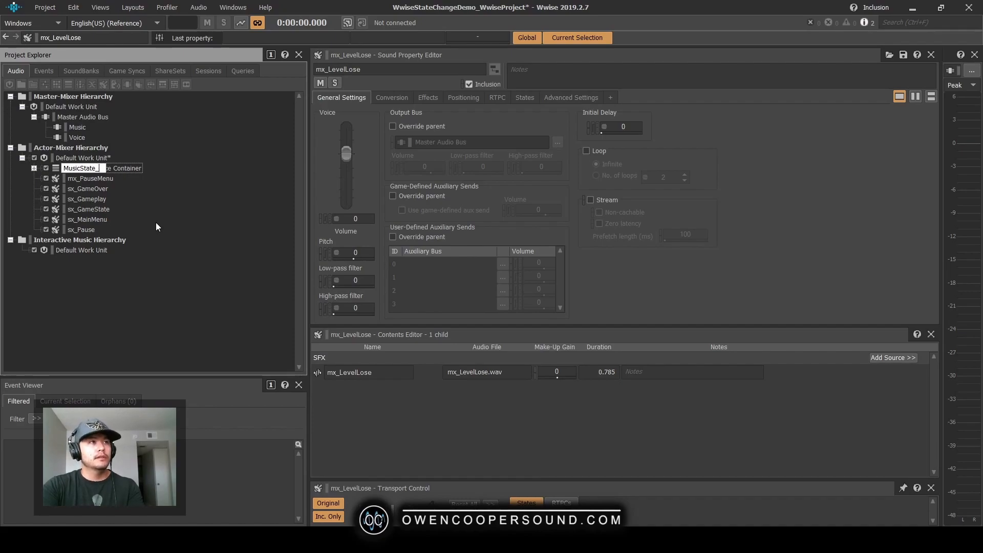
type("TTs")
key("Return")
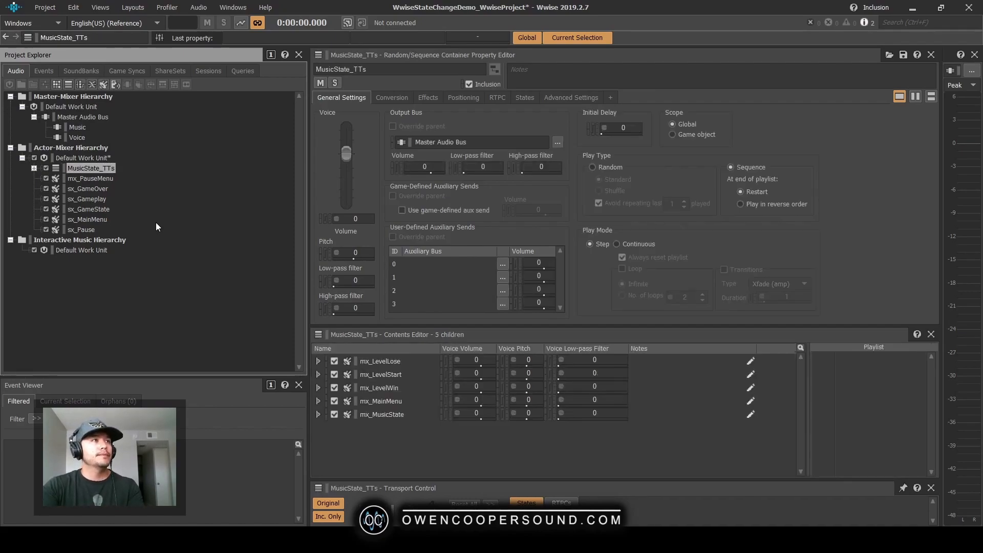
key("F2")
key("End")
key("BackSpace")
type("S")
key("Return")
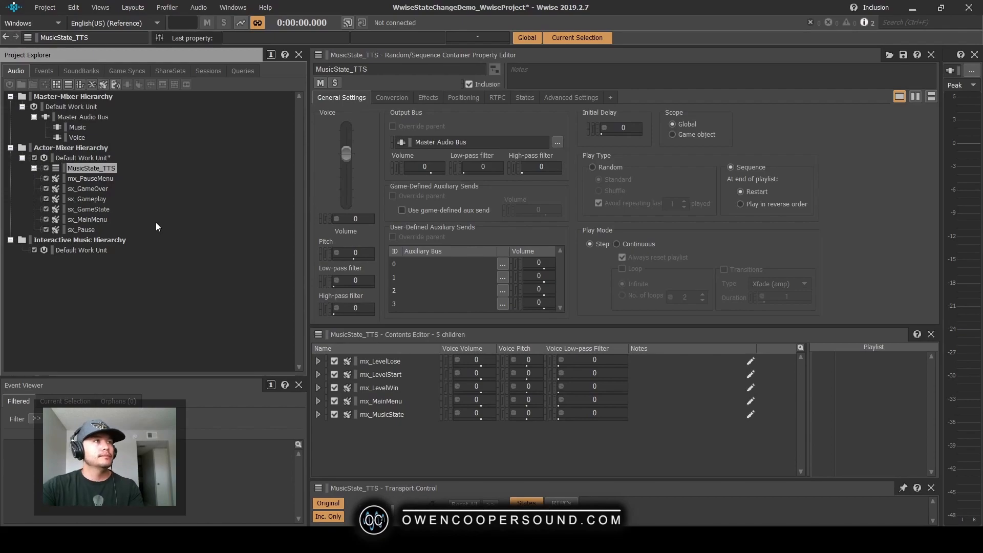
Move mx_PauseMenu into the MusicState_TTS container and route the container's output to the Voice bus.
left_click(97, 180)
left_click_drag(104, 173, 97, 176)
left_click(558, 143)
double_click(419, 190)
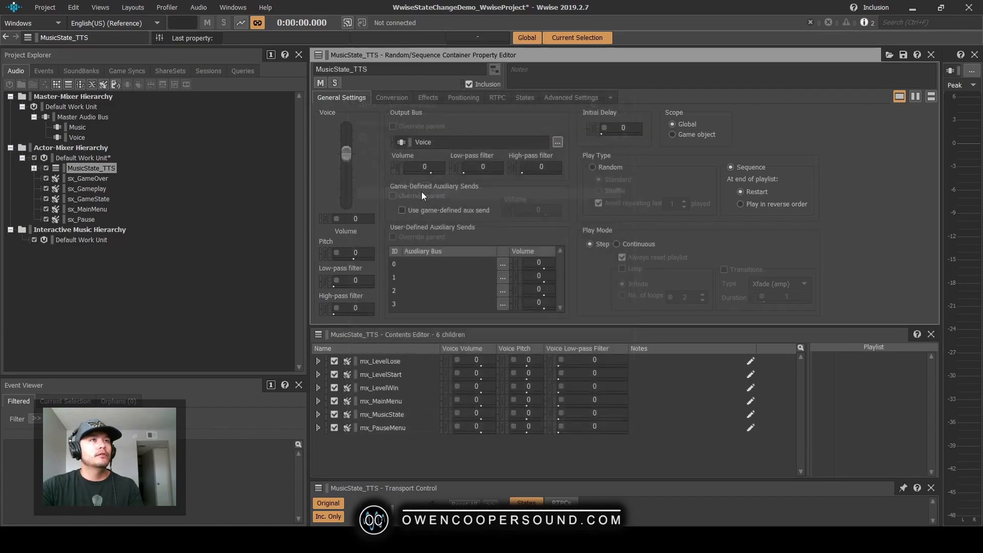
left_click(77, 177)
left_click(94, 169)
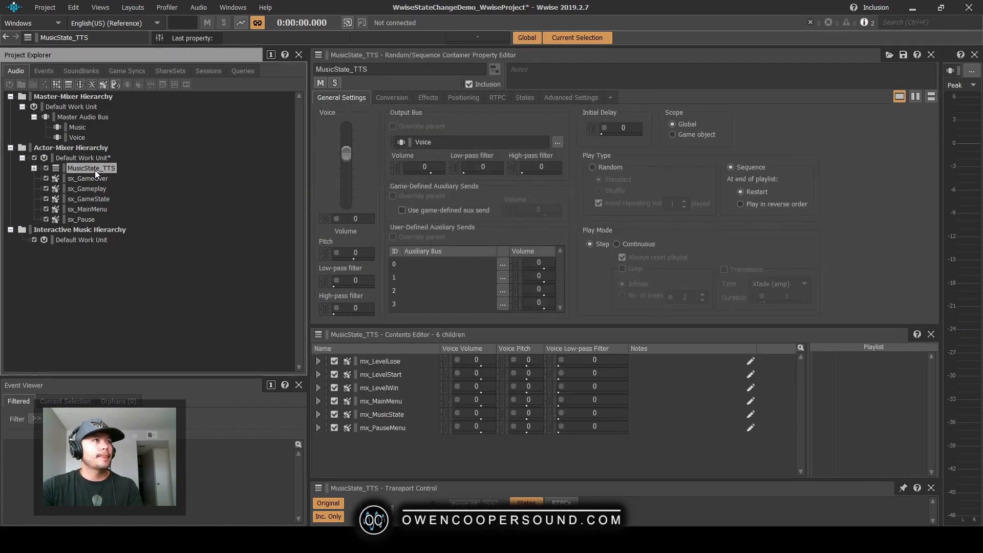
Group the sounds from sx_GameOver through sx_Pause under a new parent Sequence Container named GameState_TTS.
left_click(94, 178)
left_click(93, 217, "shift")
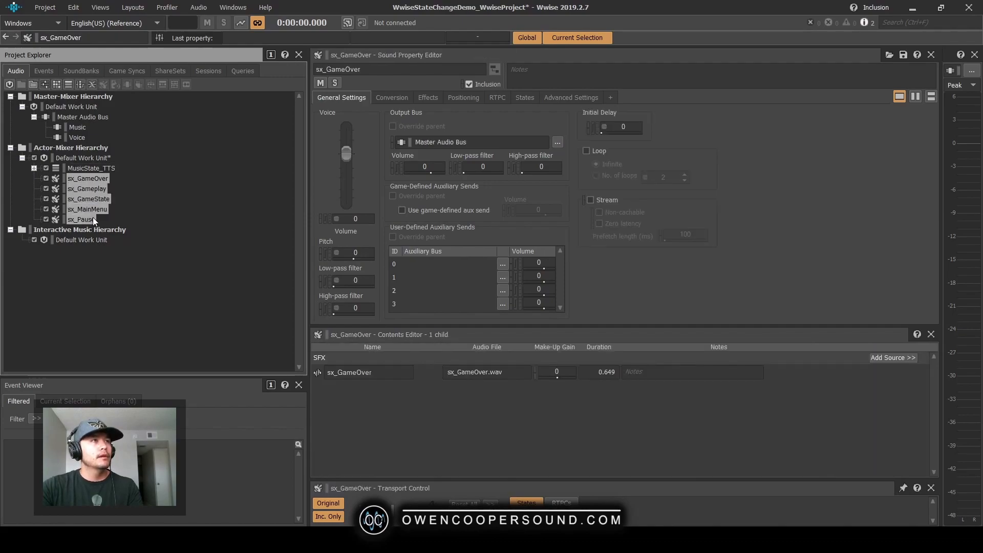
right_click(102, 201)
mouse_move(161, 216)
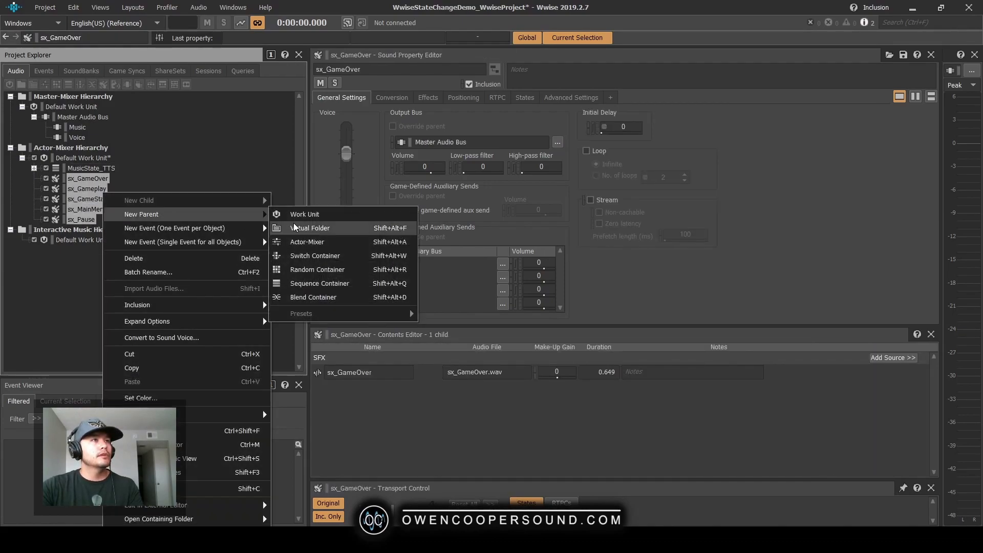
left_click(335, 283)
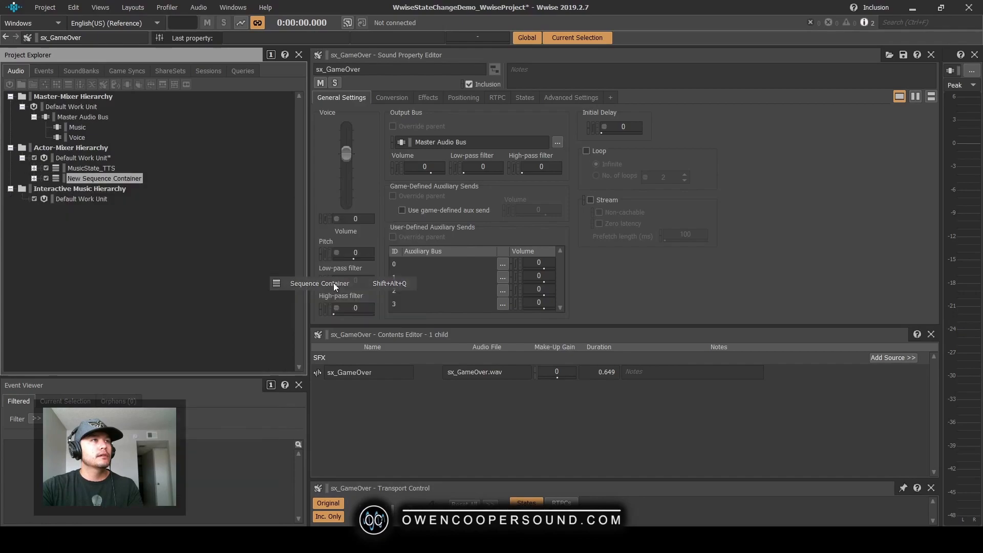
type("Game")
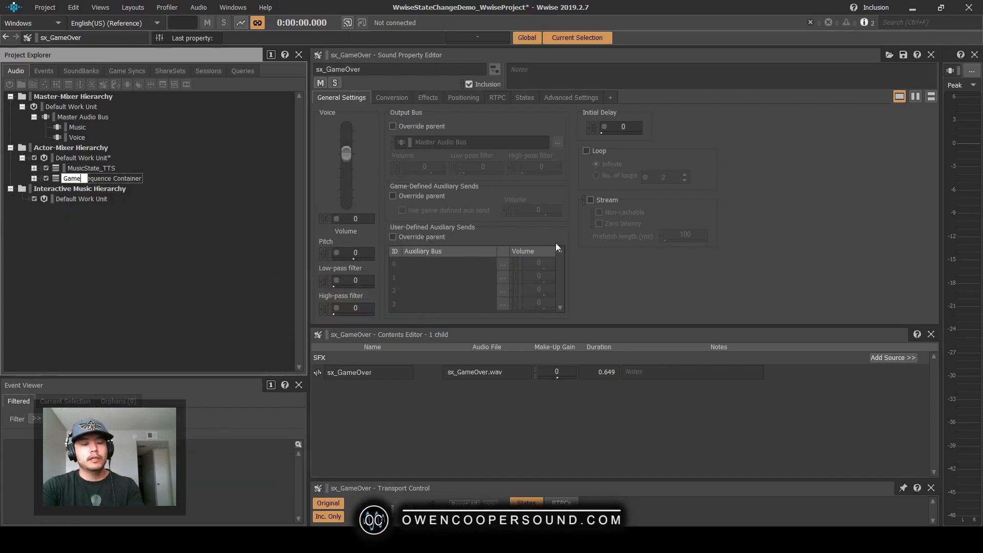
type("State_TTS")
key("Return")
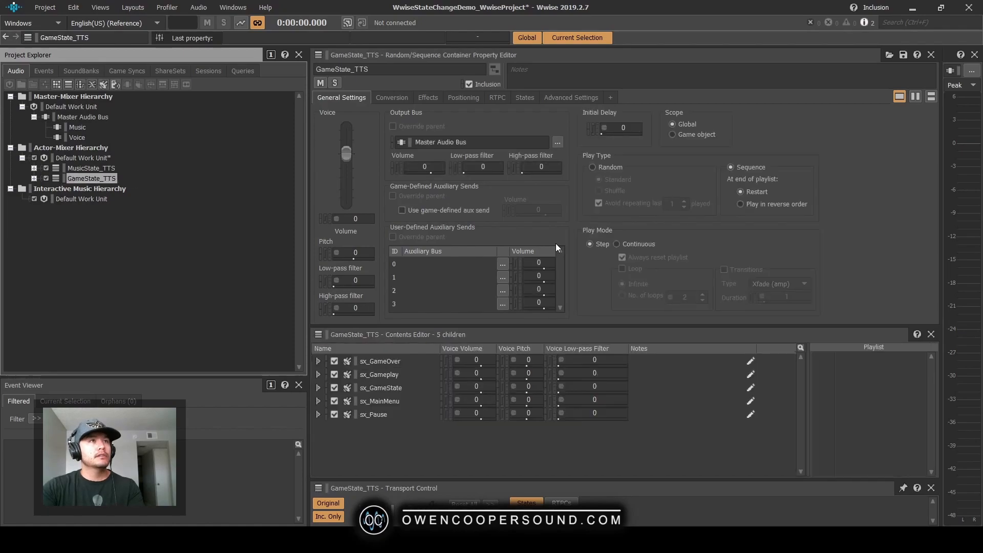
Route the GameState_TTS container's output to the Voice bus and save the project.
left_click(557, 142)
double_click(413, 193)
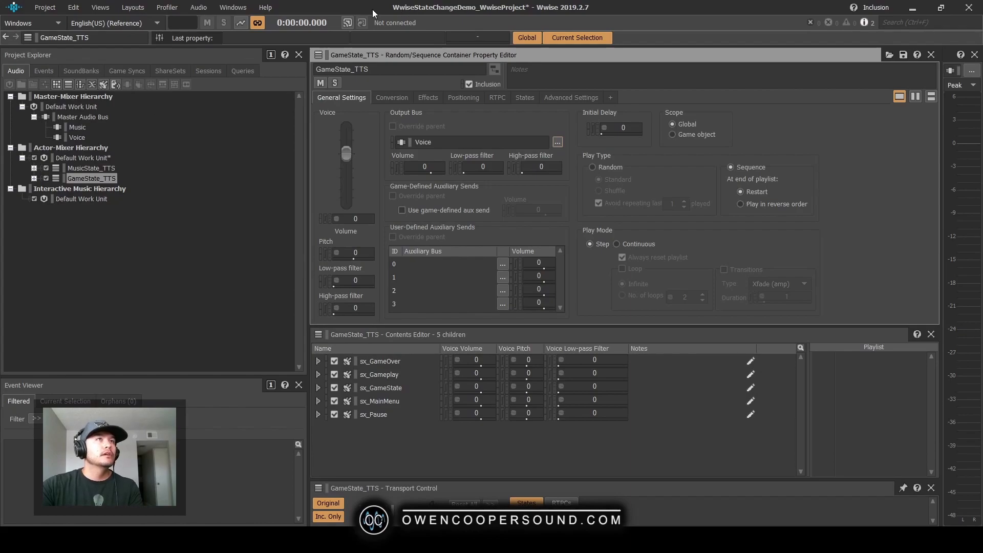
key("ctrl+s")
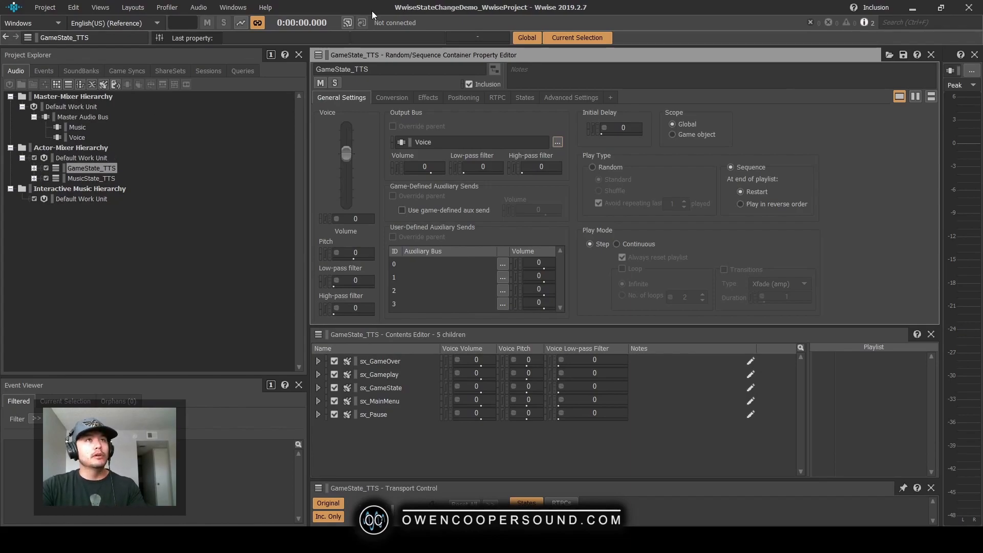
left_click(34, 179)
left_click(34, 168)
left_click(34, 168)
left_click(34, 178)
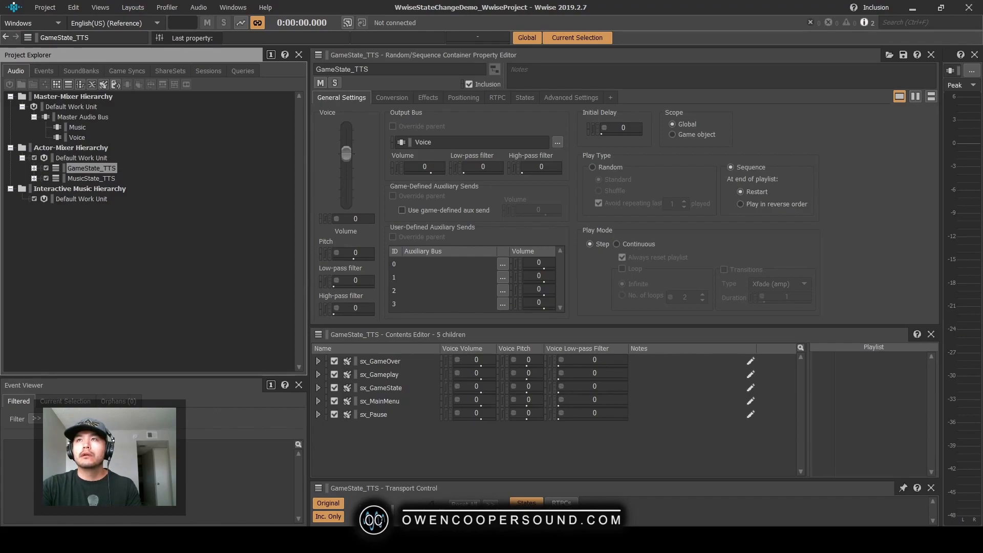
Switch to File Explorer and open the Unity project's Assets > Resources > Free Game Music Collection > Adventure Music folder.
left_click_drag(982, 123, 460, 0)
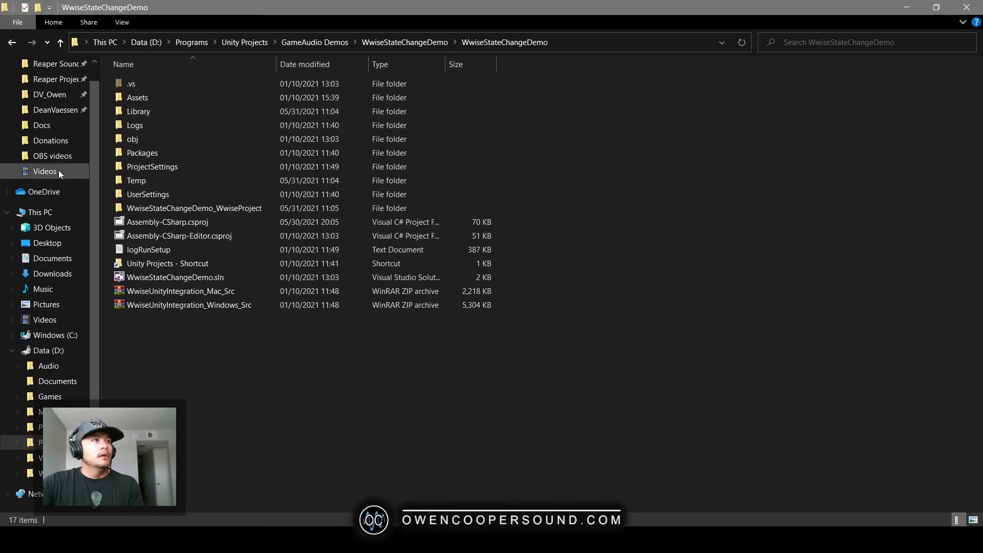
double_click(171, 97)
double_click(172, 101)
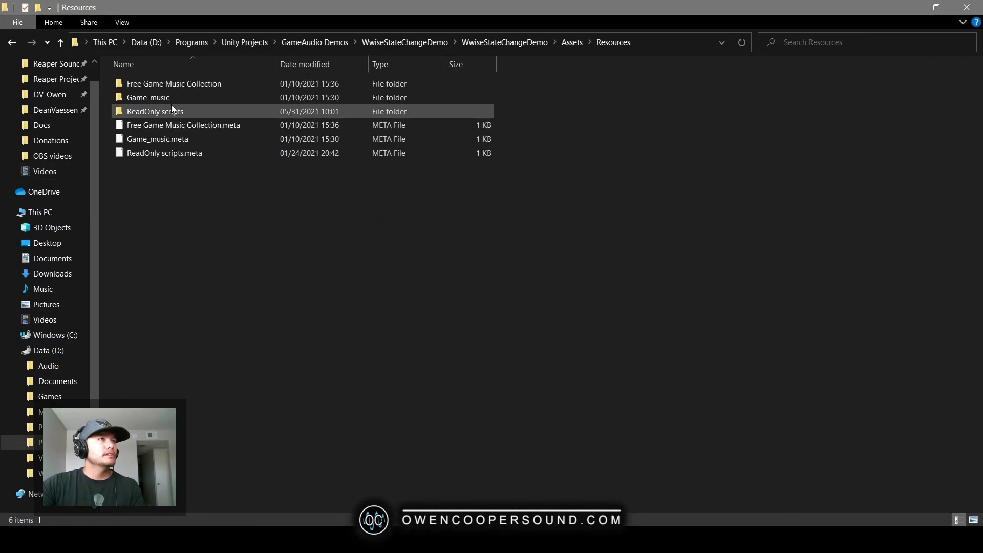
double_click(184, 84)
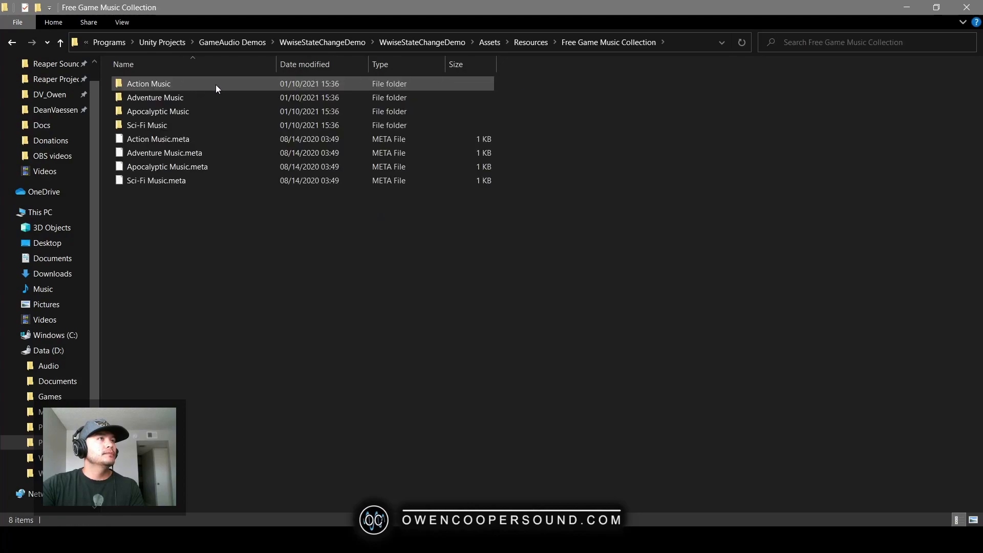
double_click(202, 94)
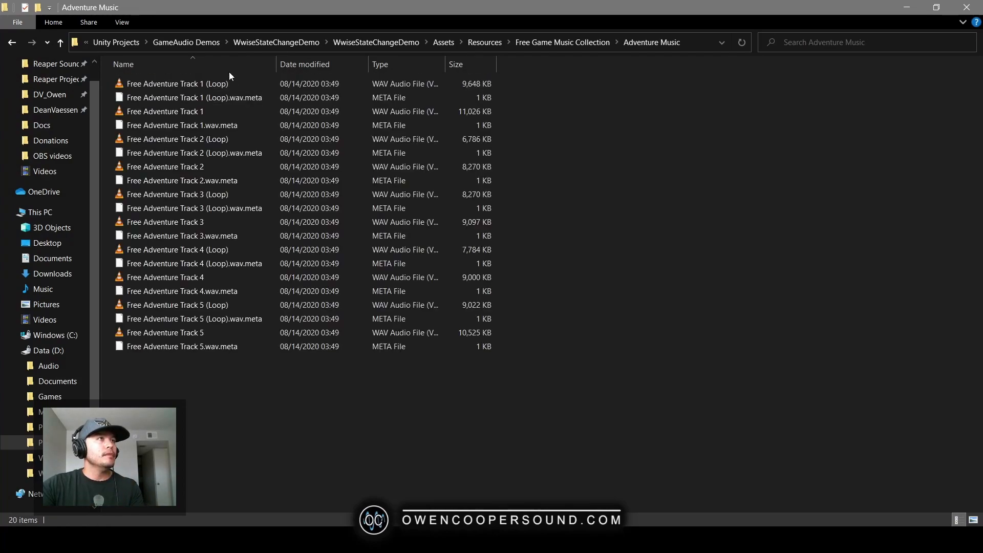
Bring the WAV files Free Adventure Track 1 (Loop) through 5 (Loop) into the Default Work Unit of Wwise's Interactive Music Hierarchy.
left_click(213, 85)
left_click(217, 140, "ctrl")
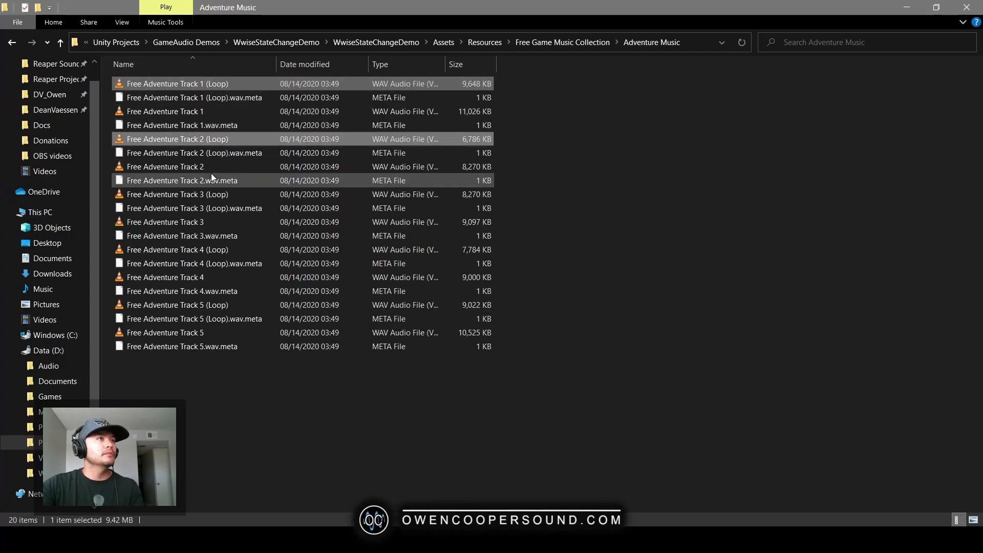
left_click(210, 193, "ctrl")
left_click(214, 250, "ctrl")
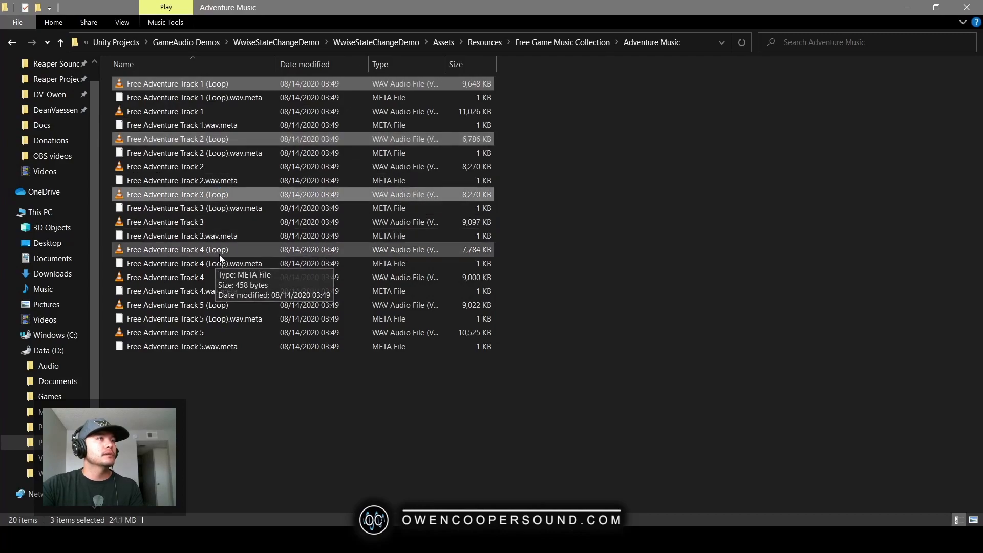
left_click(218, 306, "ctrl")
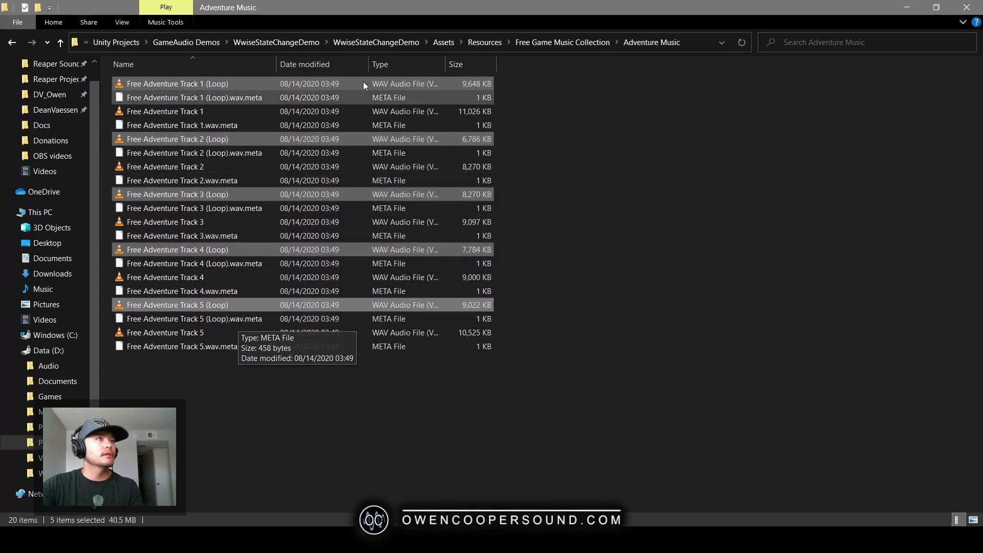
left_click_drag(361, 10, 982, 266)
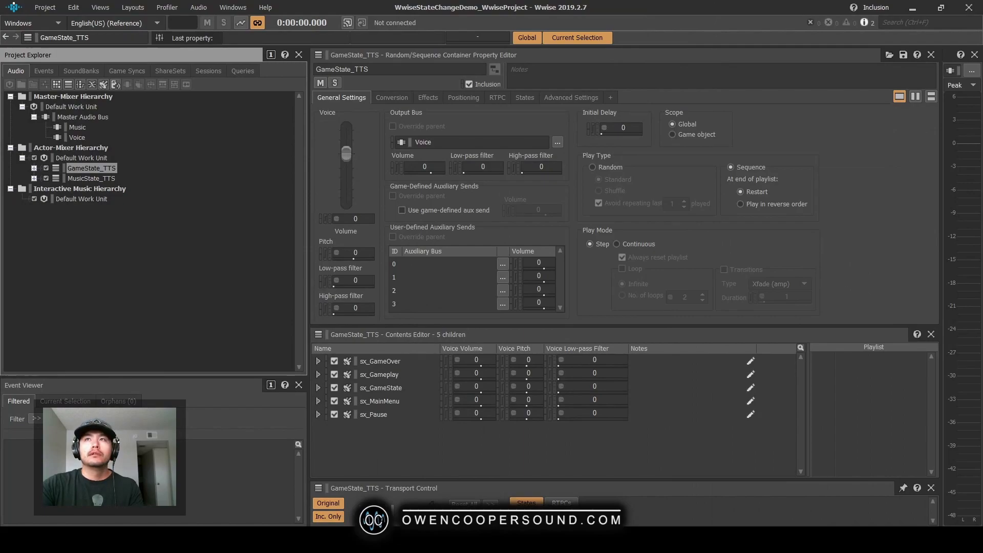
left_click_drag(982, 204, 536, 194)
left_click_drag(31, 210, 80, 198)
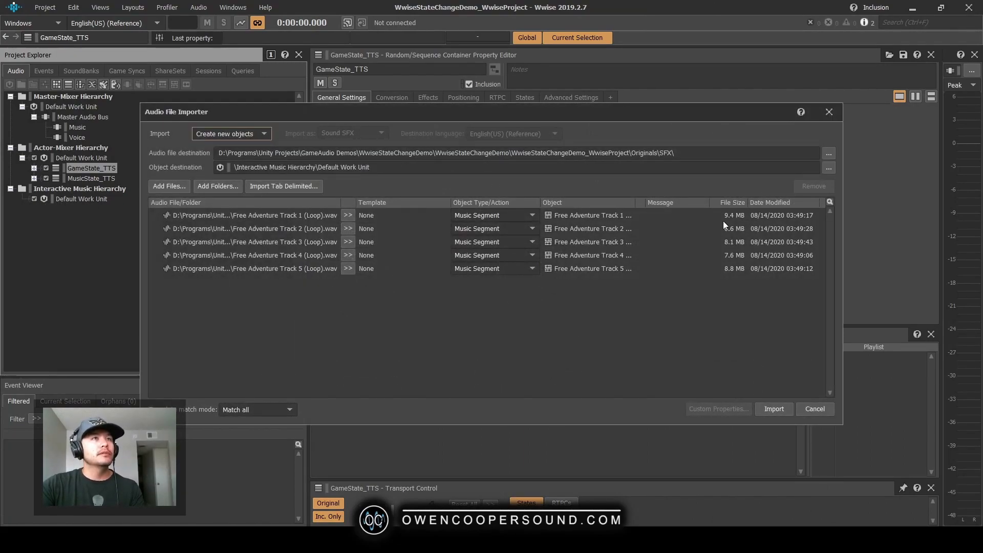
Set the audio file destination to the TempMusic folder and import the five loops as Music Segments, replacing the existing originals.
left_click(829, 154)
double_click(292, 214)
left_click(529, 409)
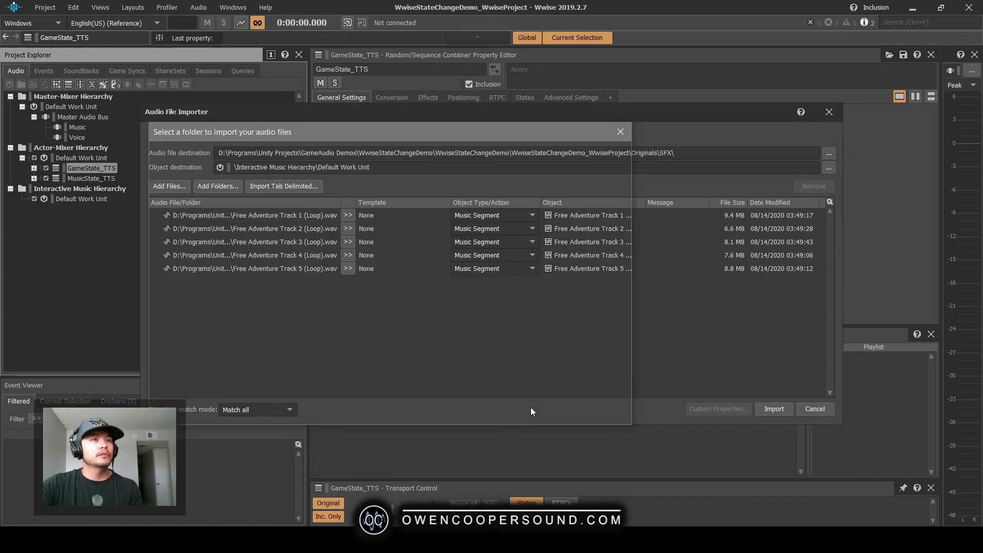
left_click(773, 409)
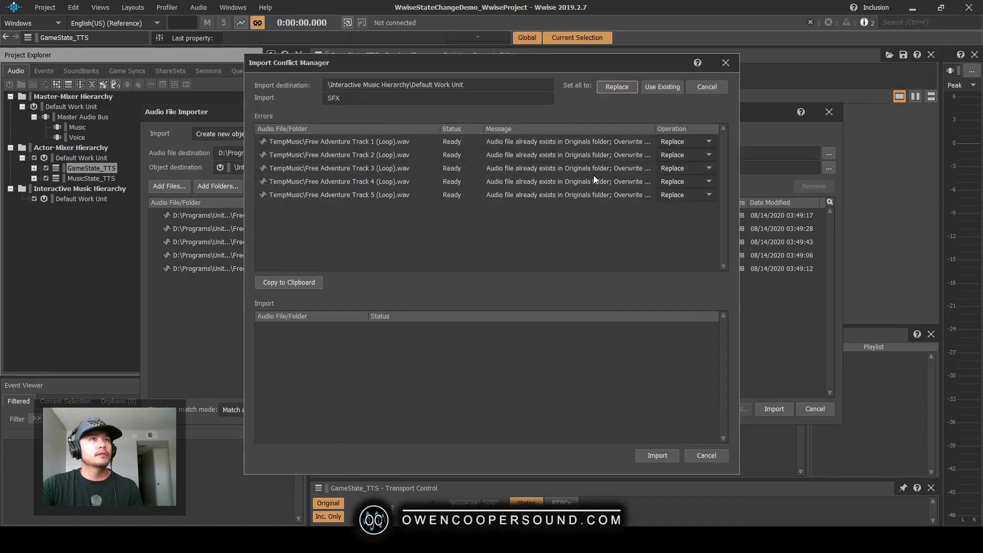
left_click(657, 455)
left_click(95, 210)
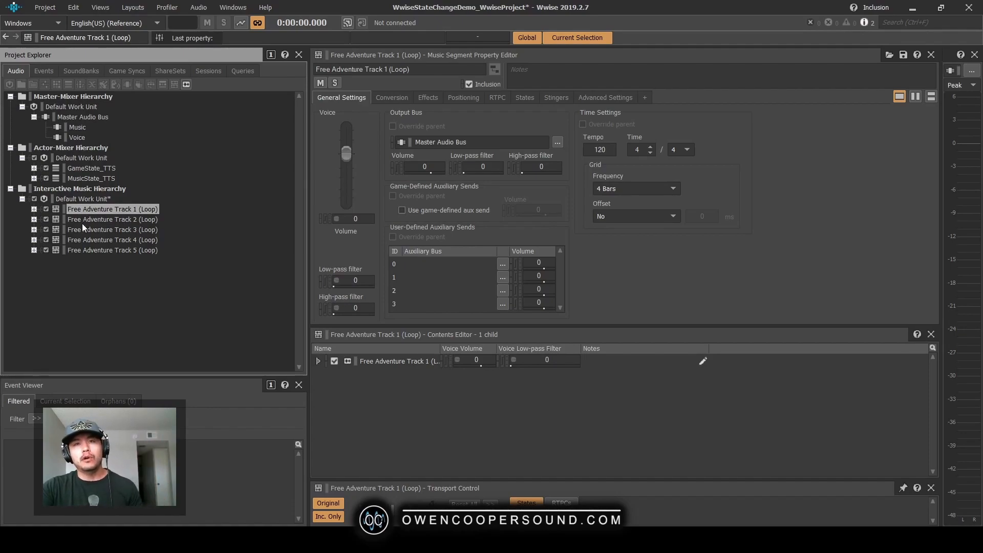
Create a Music Switch Container named Music_Main in the Interactive Music Hierarchy's Default Work Unit.
right_click(84, 199)
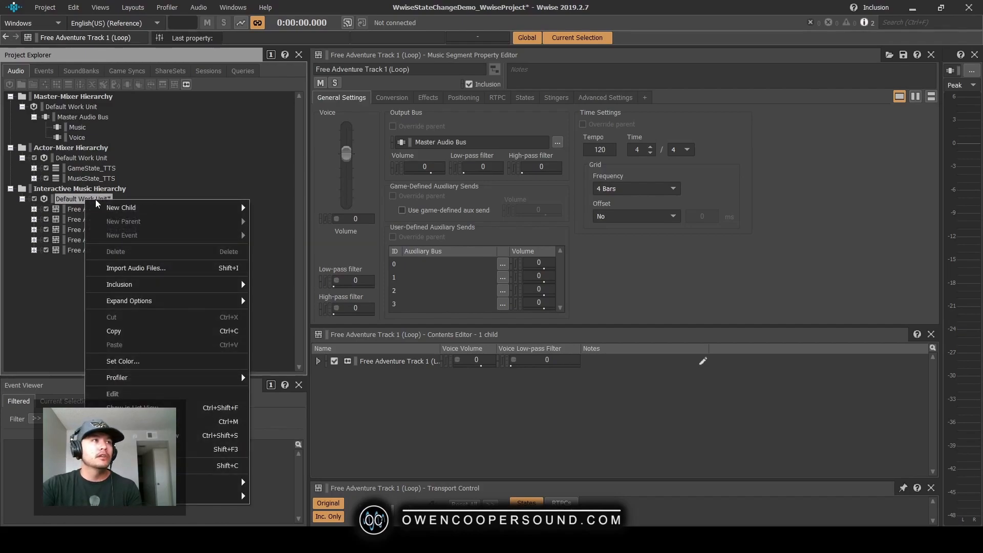
left_click(329, 235)
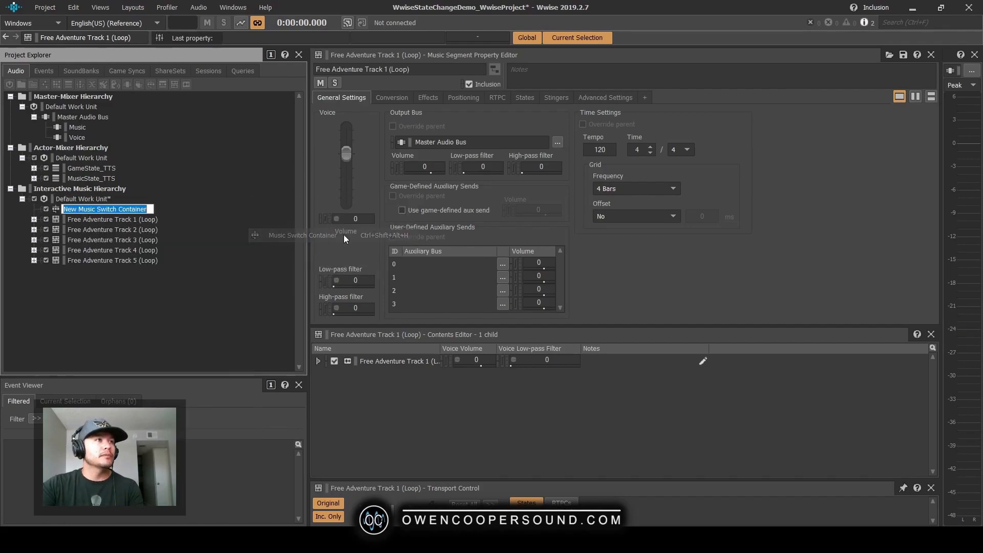
type("Music_Main")
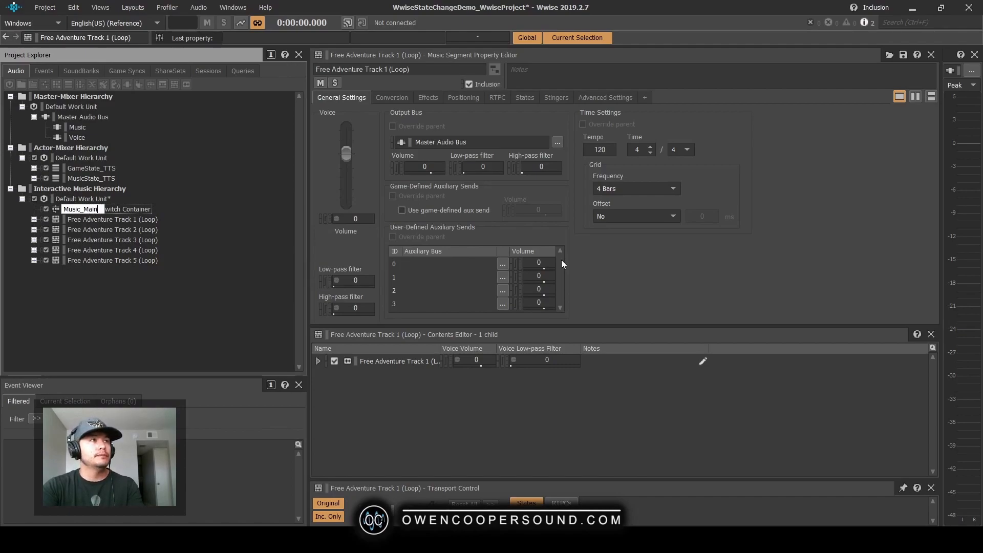
key("Return")
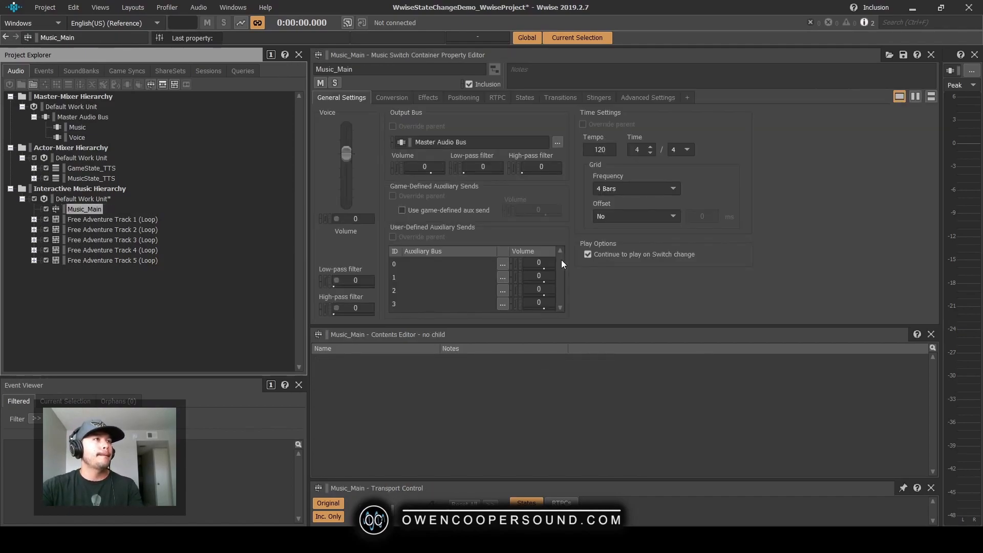
Set the Voice Volume of all five Free Adventure Track loop segments to -10 together in the Multi Editor.
left_click(130, 220)
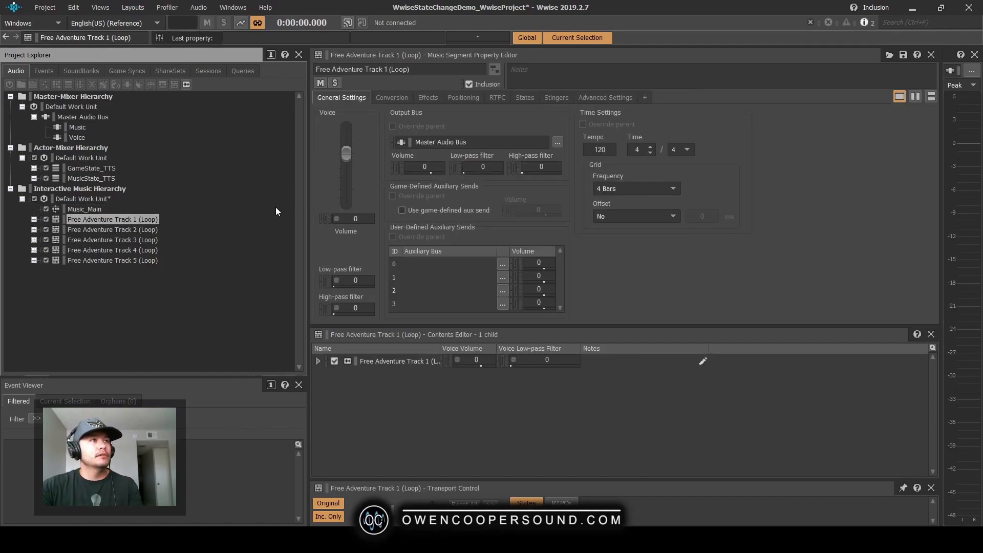
left_click(90, 210)
left_click(114, 220)
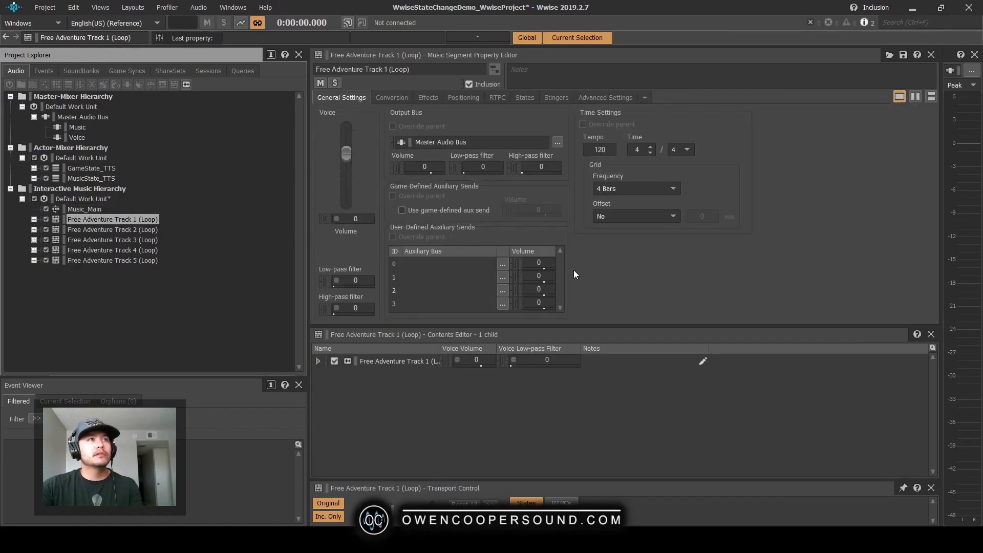
left_click(138, 261, "shift")
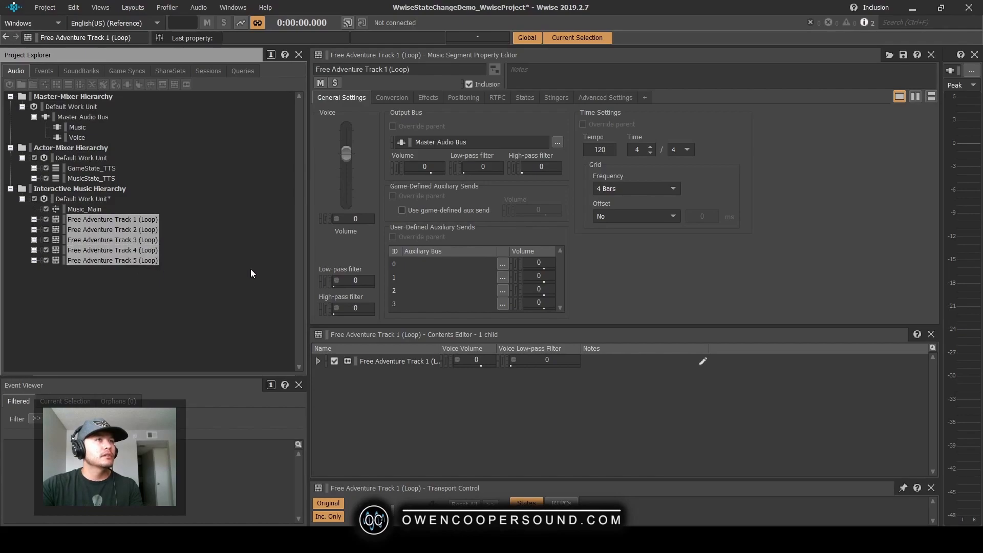
key("ctrl+m")
left_click_drag(772, 410, 501, 56)
left_click(450, 155)
type("-10")
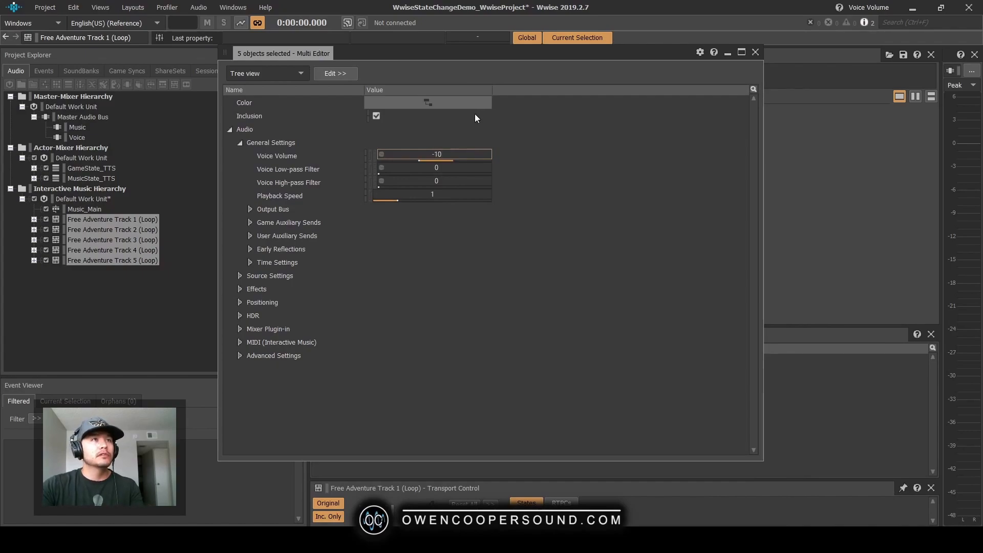
Close the Multi Editor and audition Free Adventure Track 1 through 5 (Loop) one after another.
left_click(756, 52)
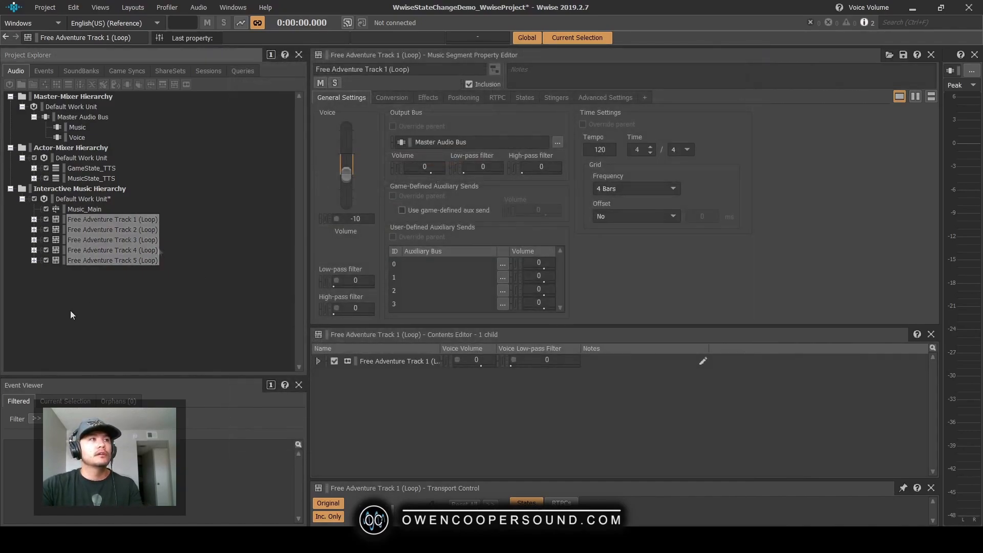
left_click(195, 234)
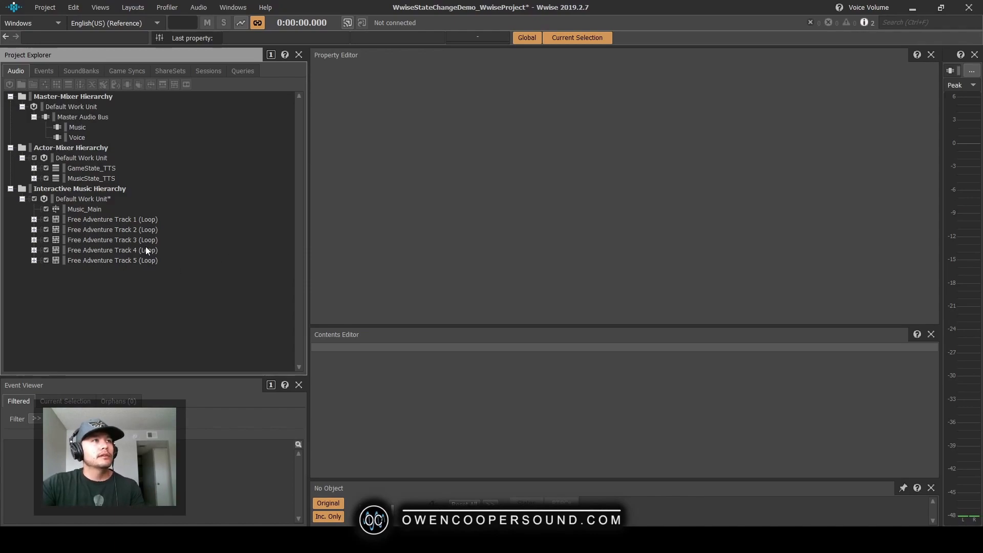
left_click(136, 220)
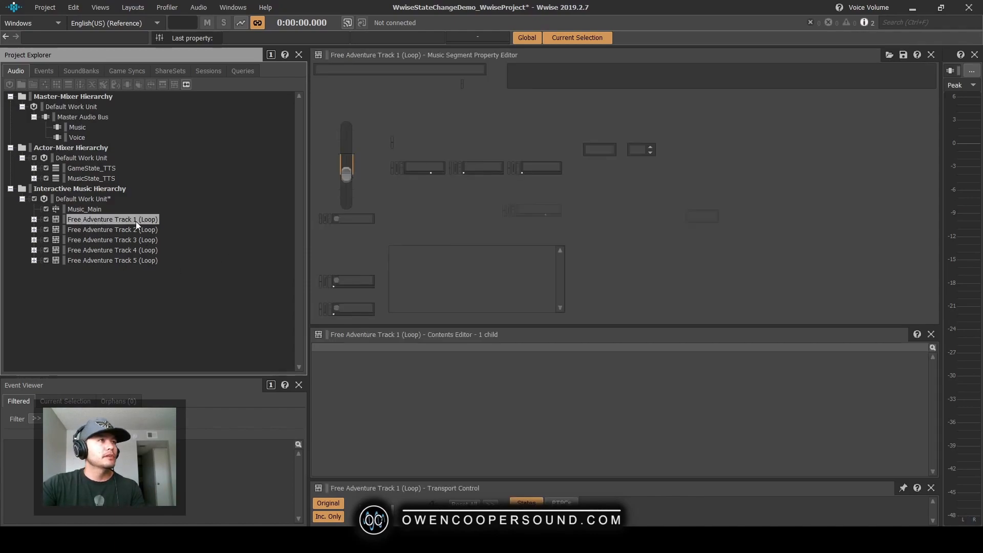
key("space")
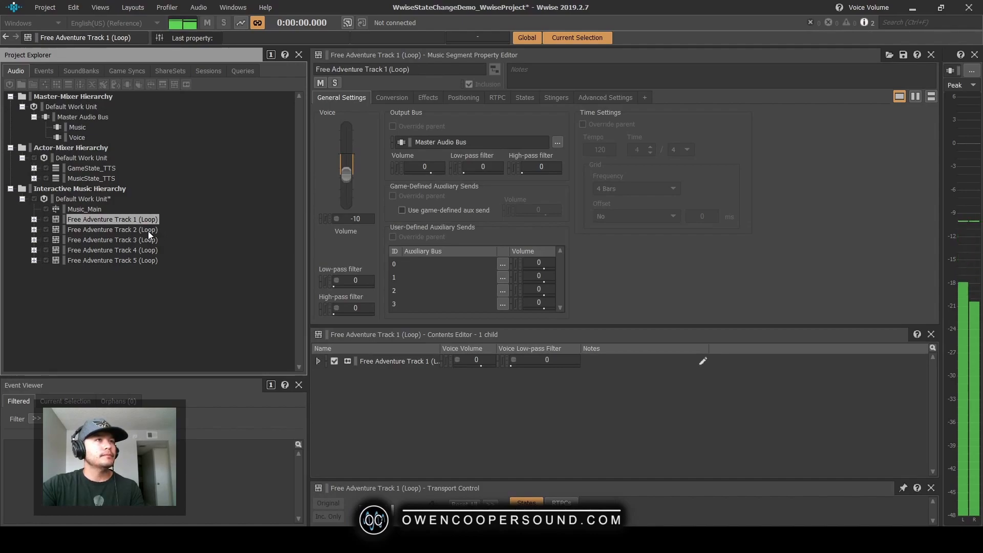
key("space")
left_click(148, 231)
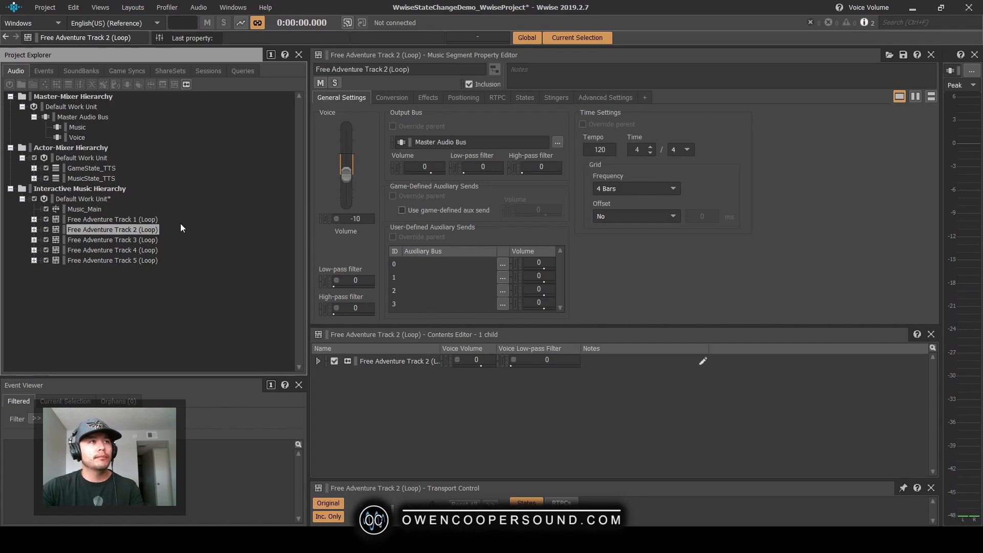
key("space")
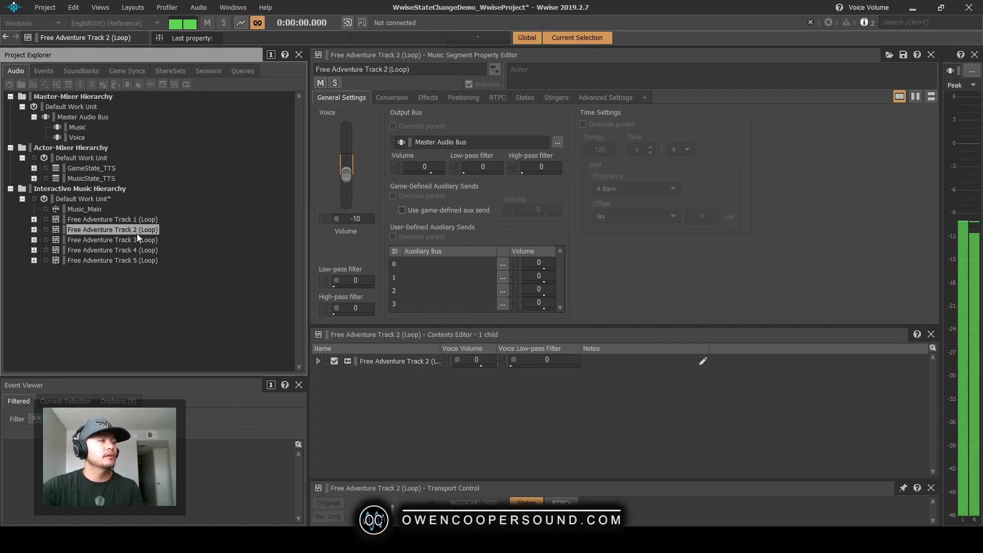
left_click(148, 240)
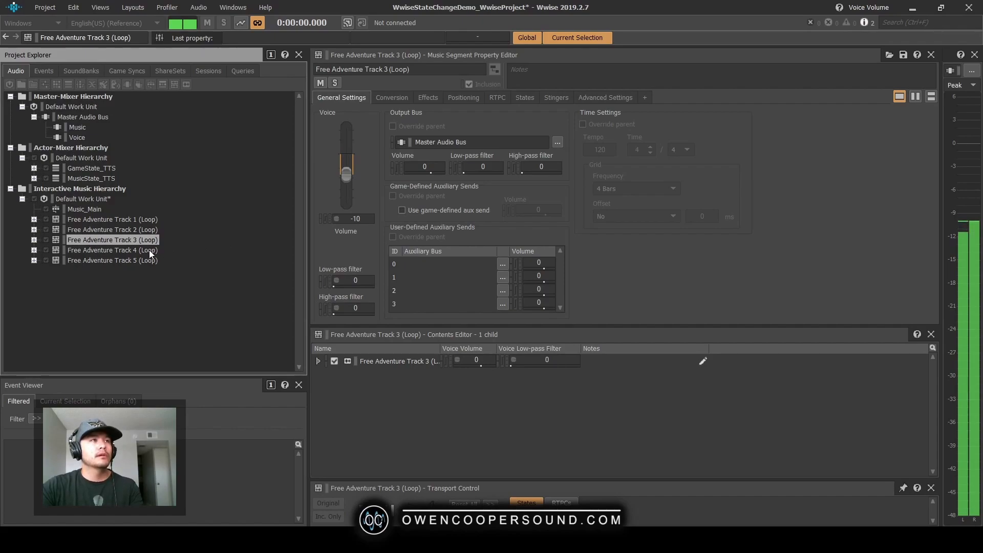
left_click(149, 251)
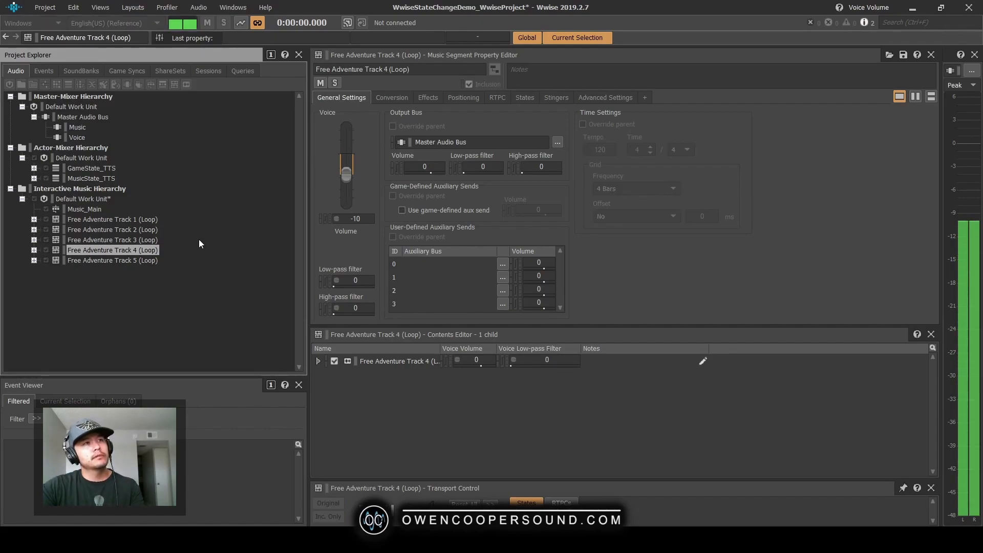
left_click(151, 261)
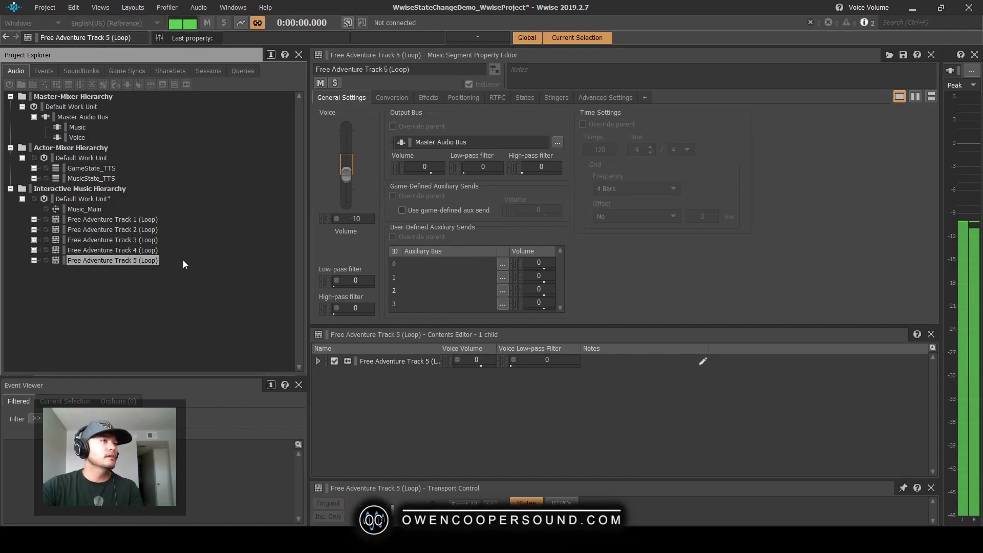
Give Free Adventure Track 1 (Loop) a new parent Music Playlist Container named Level_Lose.
left_click(148, 219)
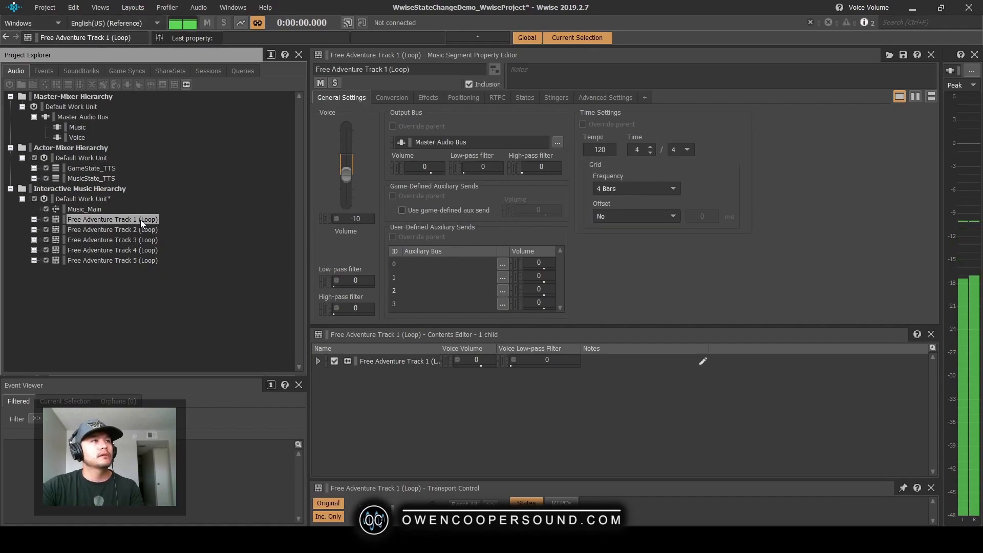
right_click(141, 220)
mouse_move(261, 234)
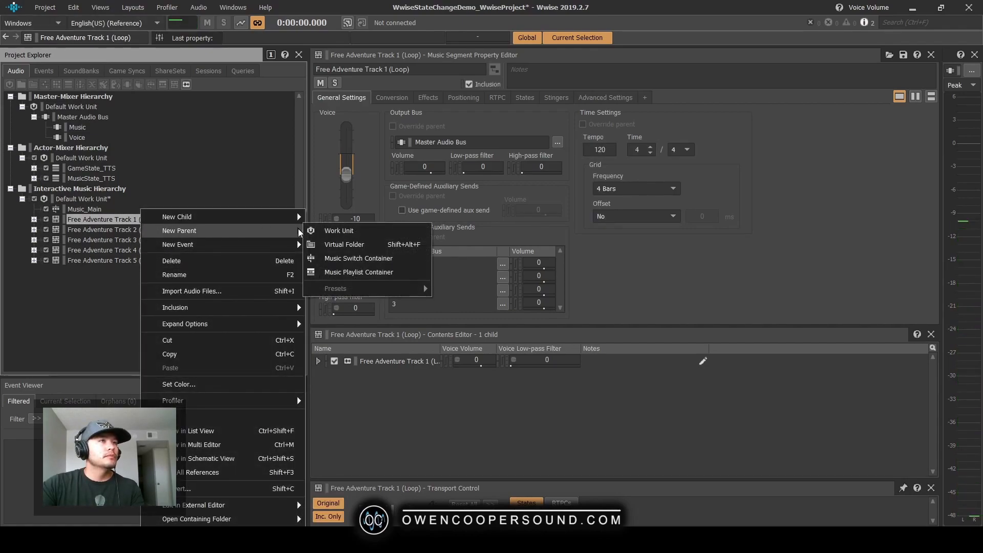
left_click(353, 271)
type("Level_L")
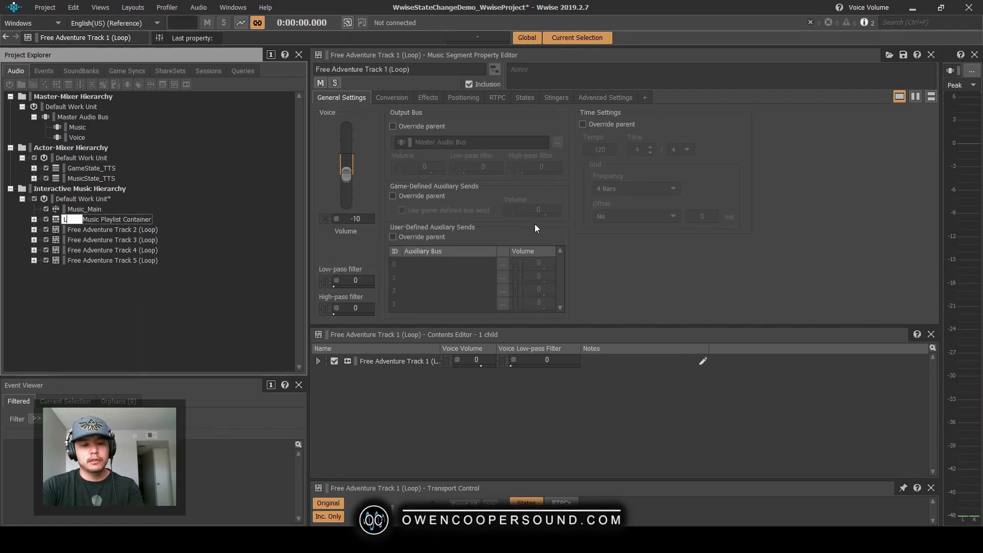
type("ose")
key("Return")
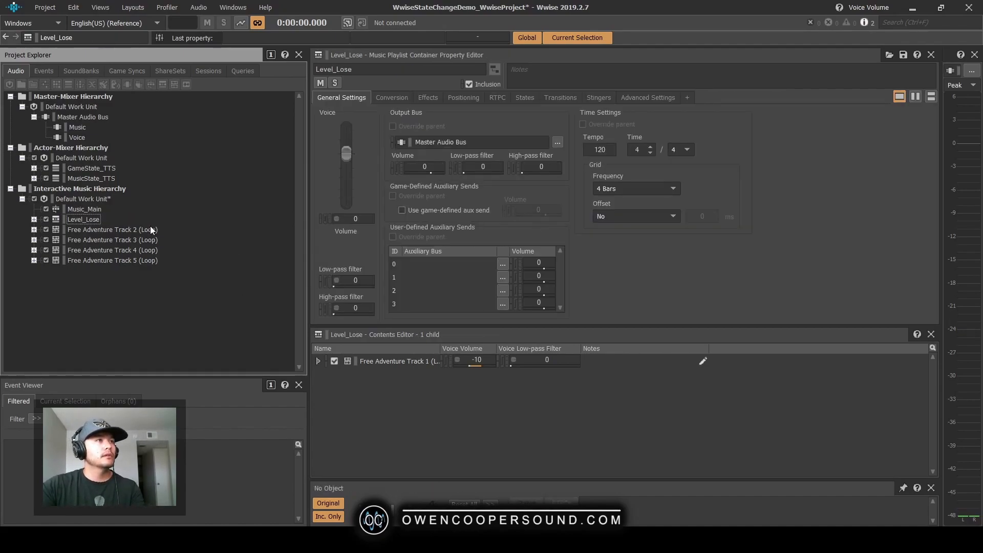
Audition Free Adventure Track 2 (Loop) and give it a new parent Music Playlist Container named MainMenu.
left_click(150, 228)
key("space")
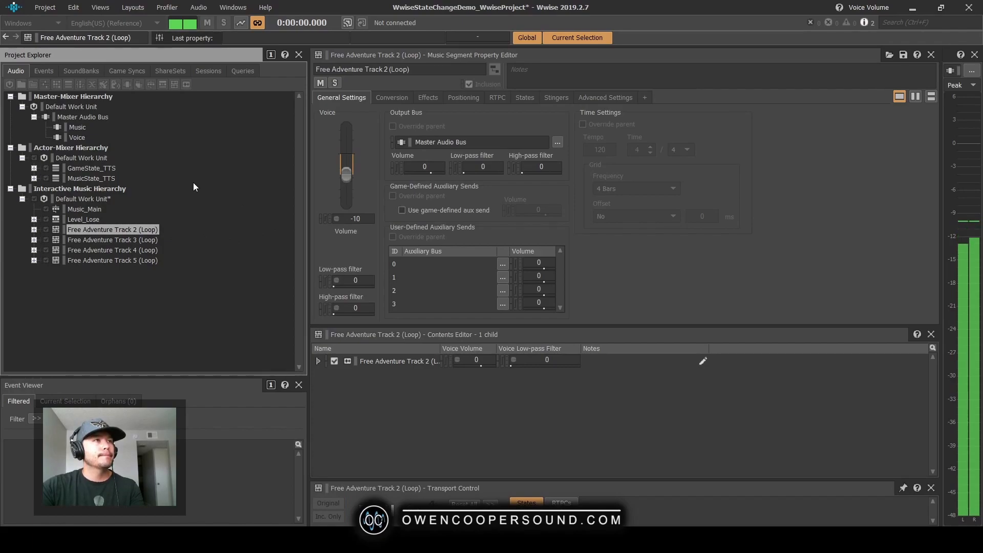
key("space")
right_click(148, 229)
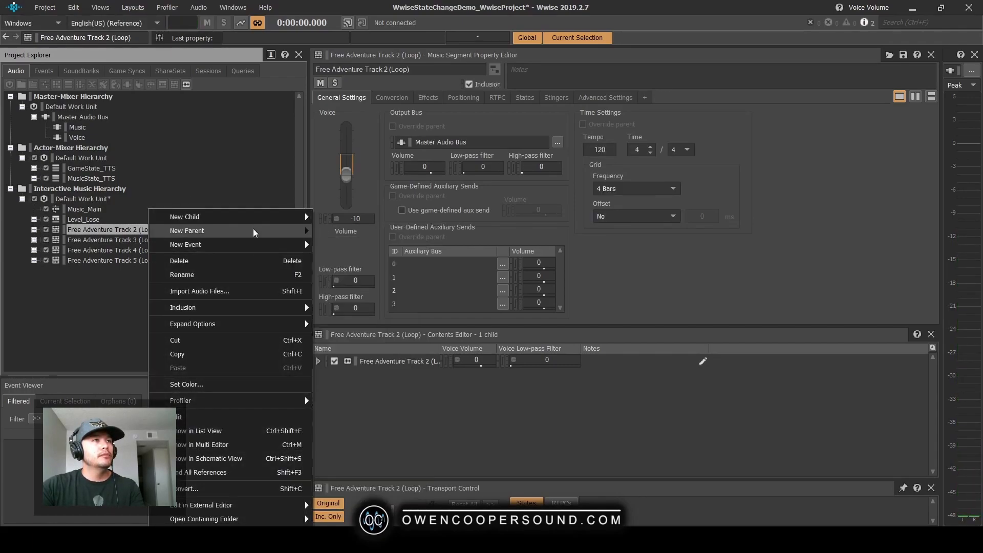
mouse_move(256, 231)
left_click(365, 259)
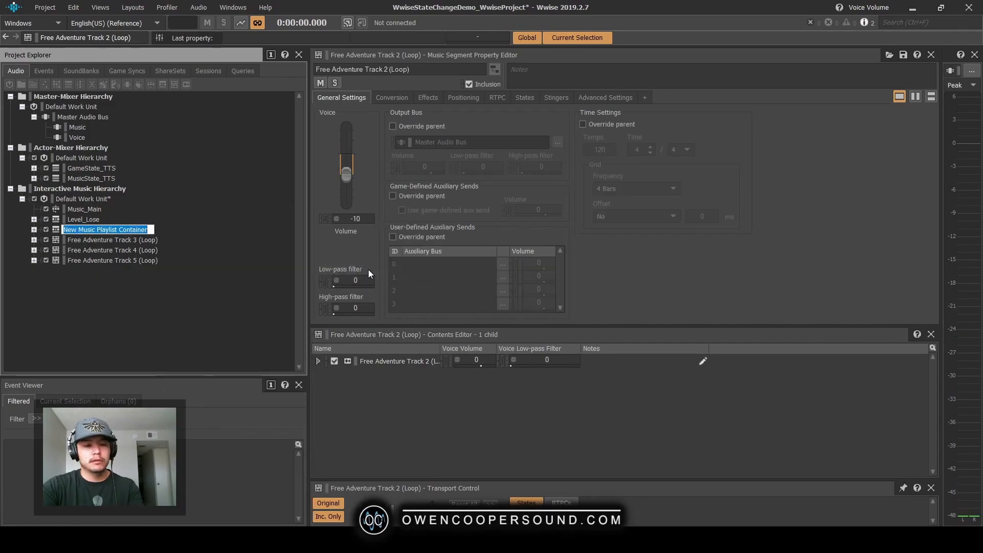
type("MainMenu")
key("Return")
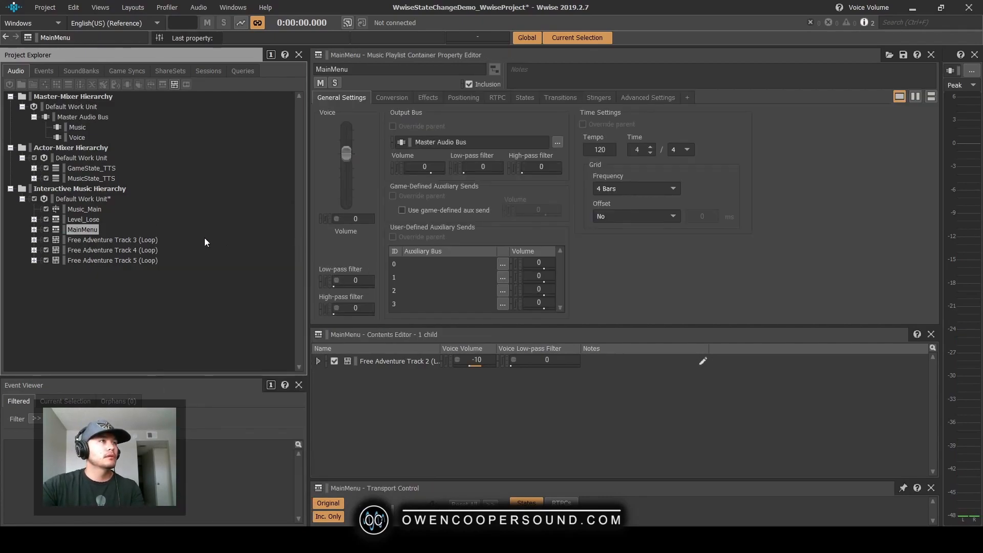
Audition Free Adventure Track 3 (Loop) and give it a new parent Music Playlist Container named Level_Start.
left_click(137, 241)
key("space")
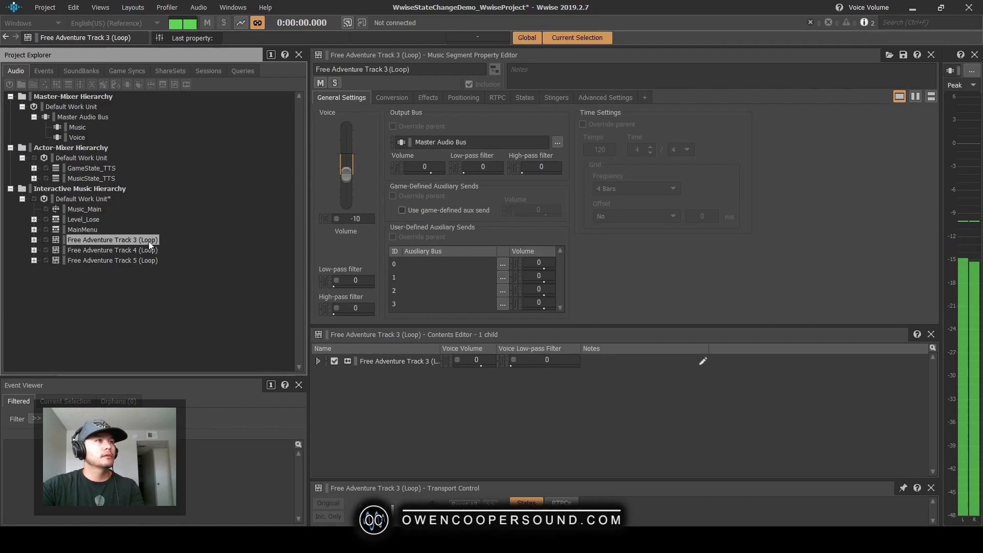
right_click(151, 240)
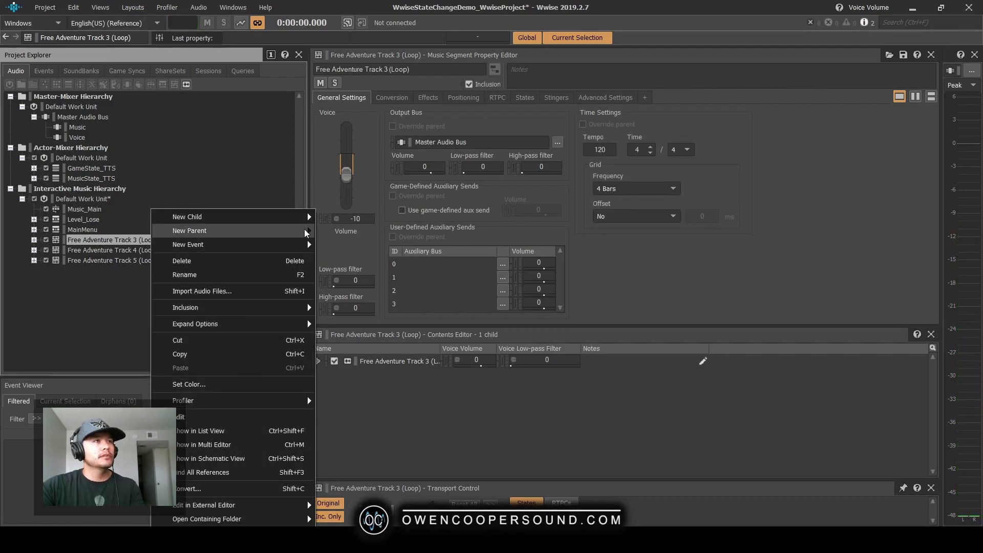
mouse_move(305, 233)
left_click(368, 272)
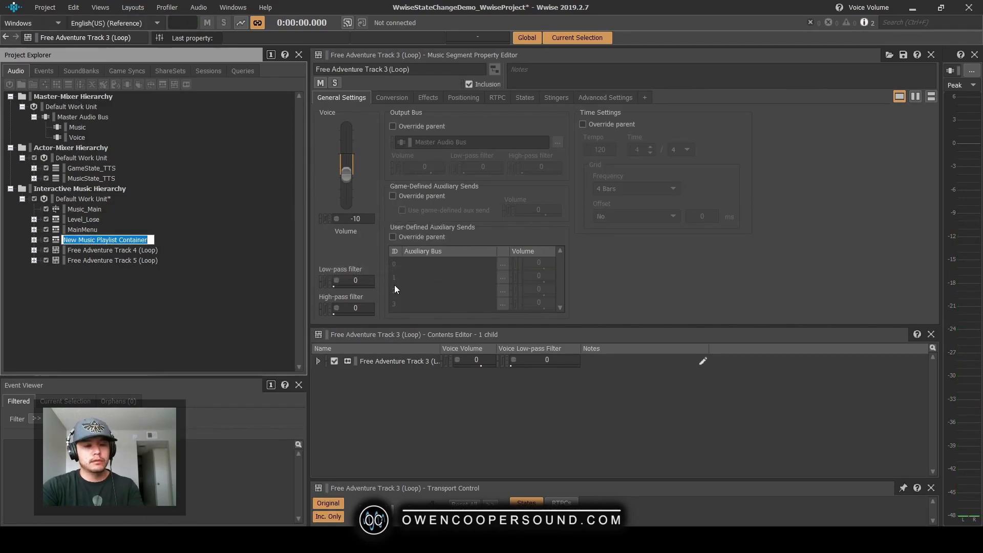
type("Level_Start")
key("Return")
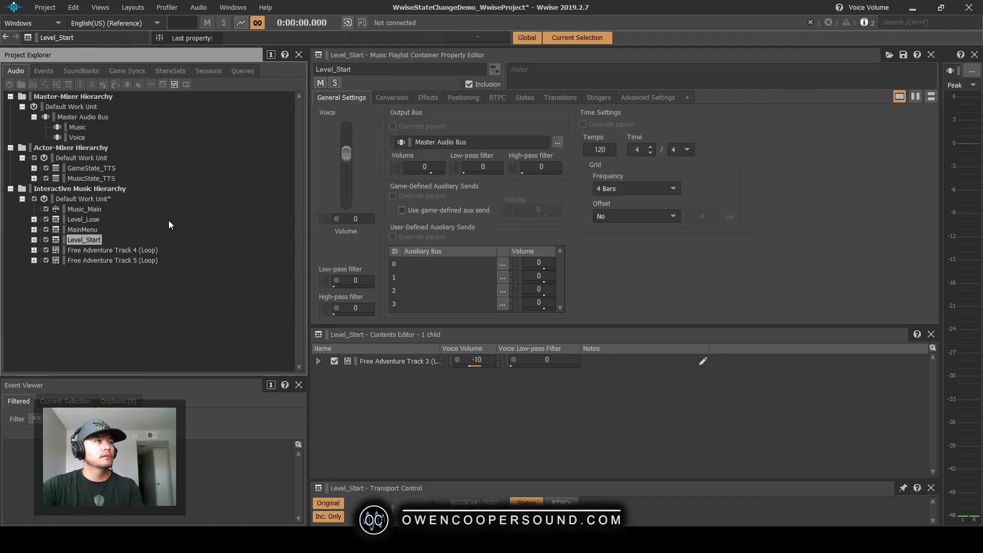
Audition Free Adventure Track 4 (Loop) and give it a new parent Music Playlist Container named Level_Win.
left_click(152, 250)
key("space")
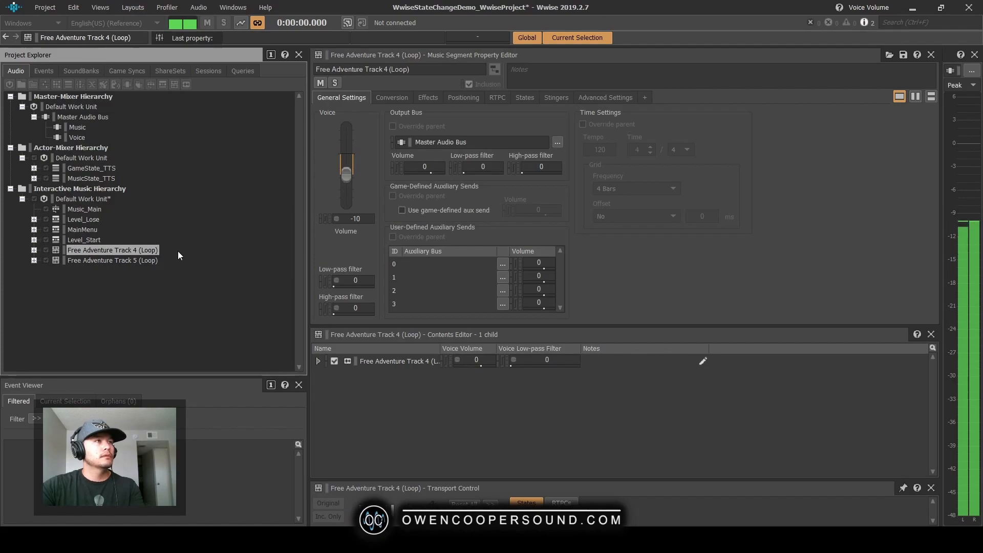
key("space")
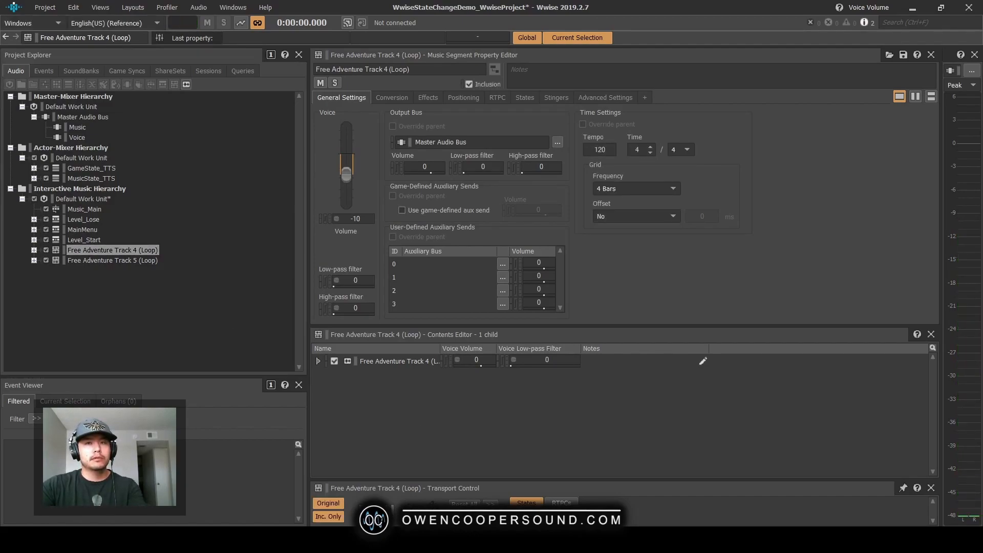
left_click(140, 251)
key("F2")
key("Escape")
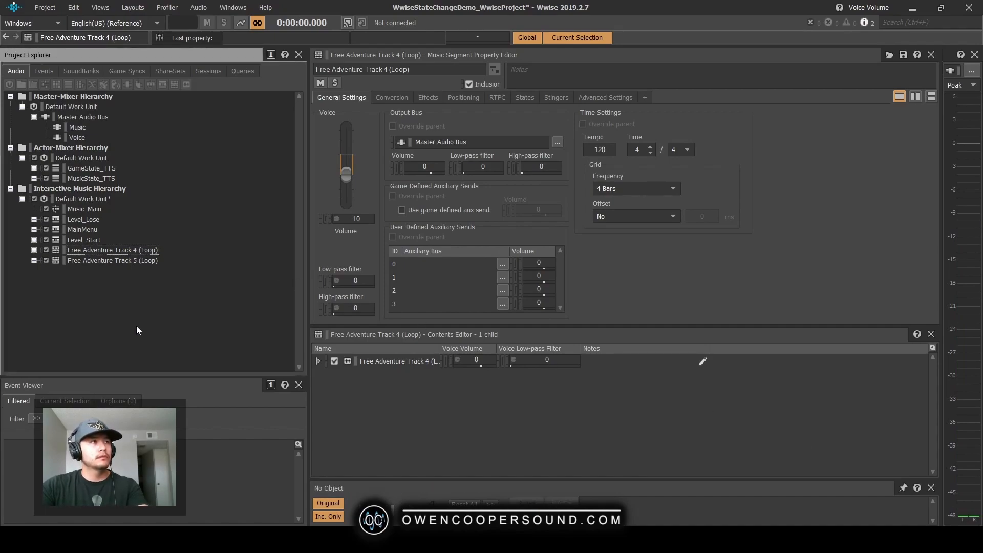
right_click(134, 254)
mouse_move(289, 230)
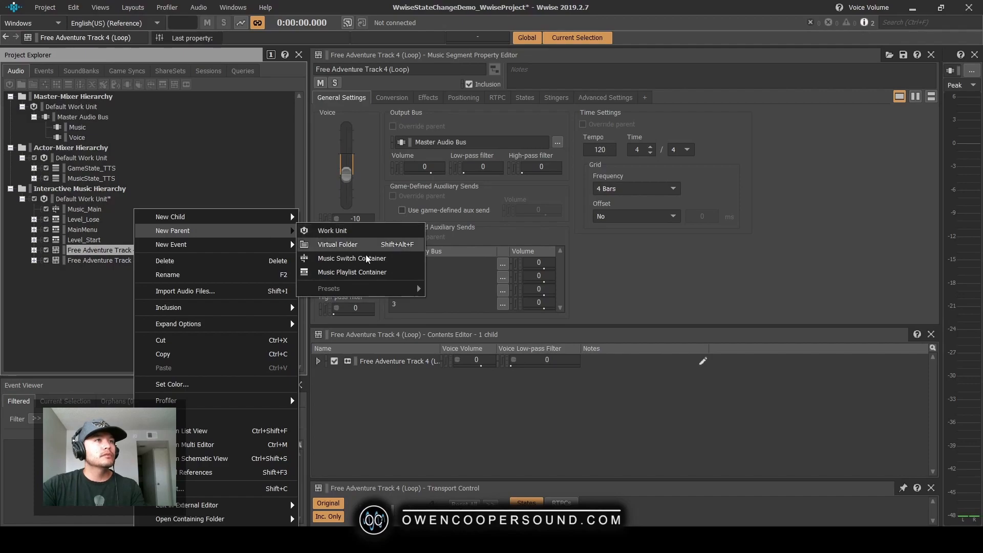
left_click(369, 271)
type("L")
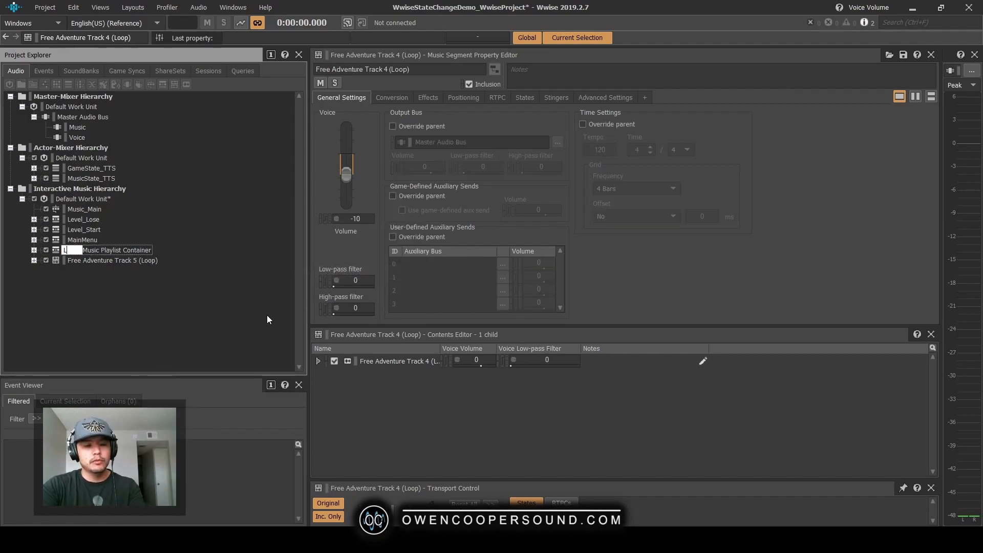
type("evel_Win")
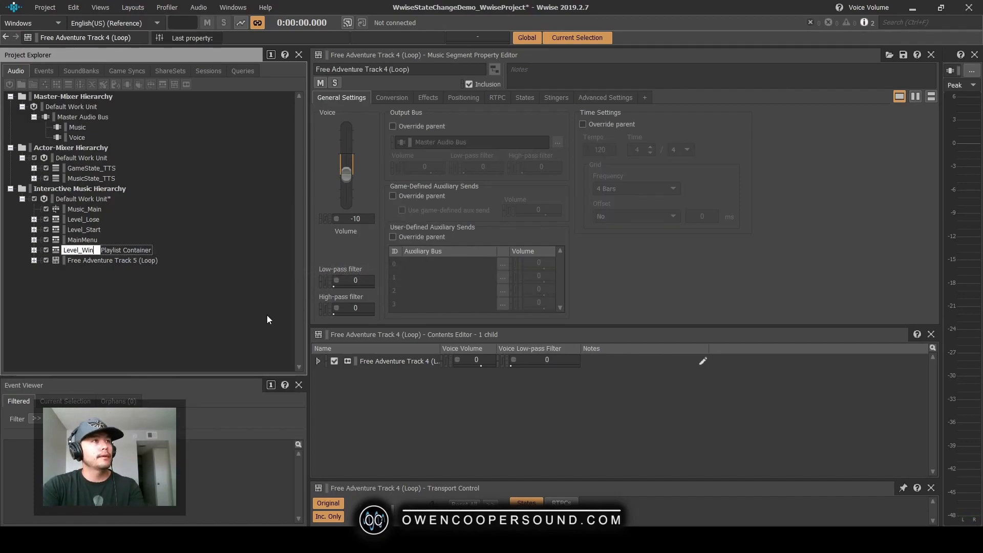
key("Return")
Audition Free Adventure Track 5 (Loop) and give it a new parent Music Playlist Container named PauseMenu.
left_click(118, 260)
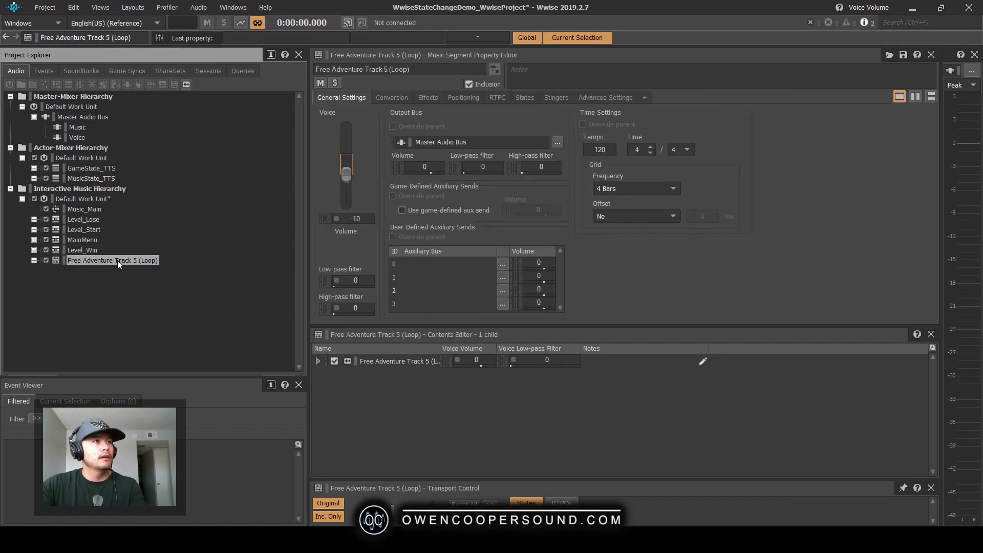
key("space")
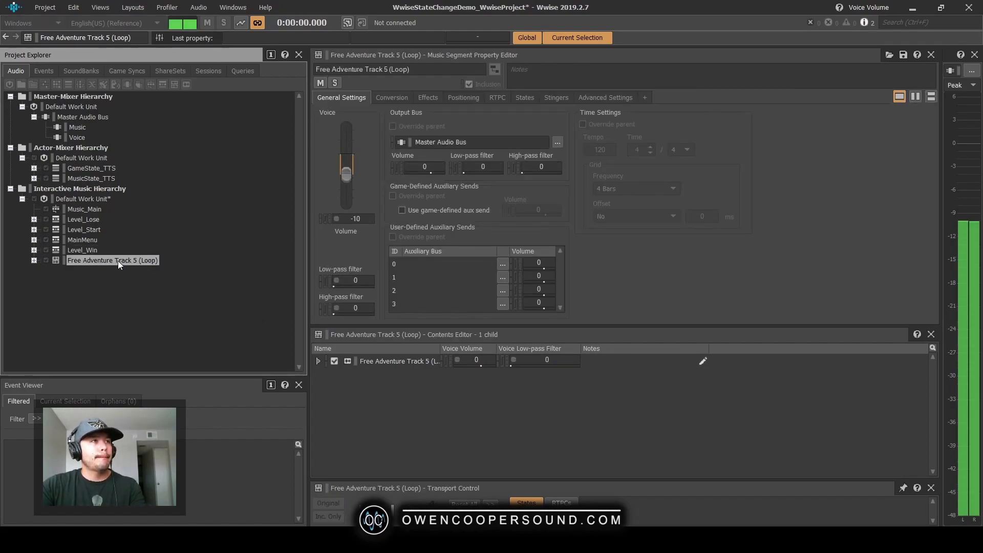
key("space")
right_click(118, 260)
mouse_move(239, 229)
left_click(325, 267)
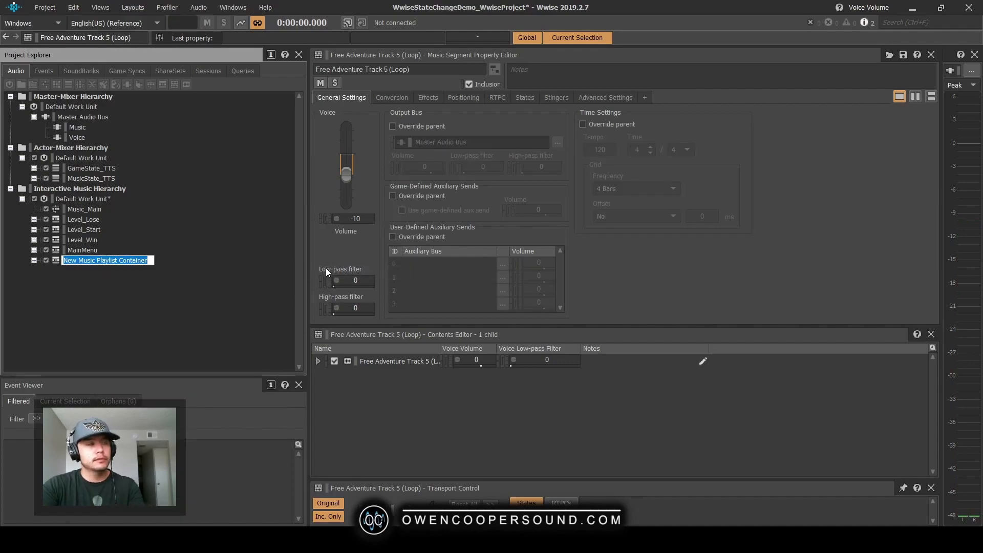
type("PauseMan")
key("BackSpace")
type("enu")
key("Return")
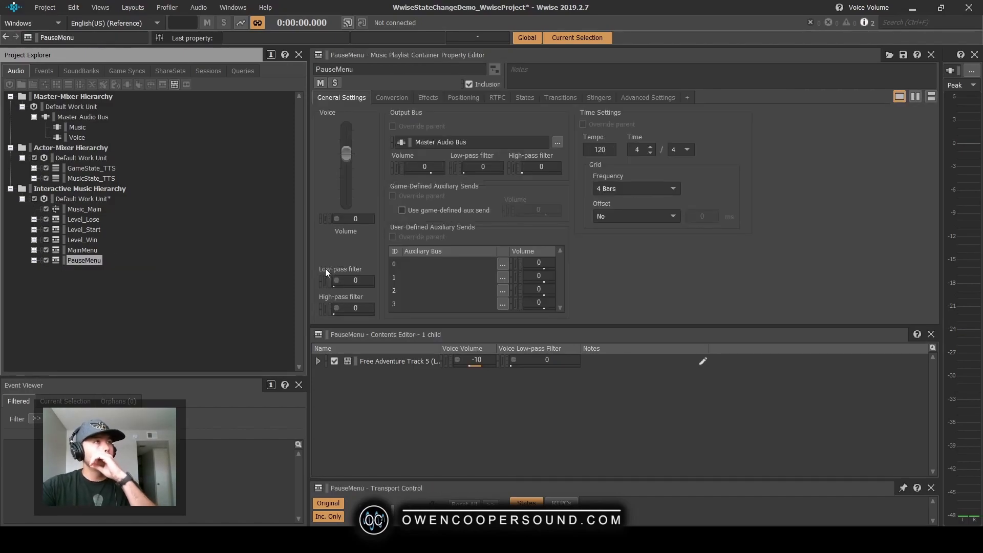
Move the five playlist containers, Level_Lose through PauseMenu, into the Music_Main switch container and expand it.
left_click(82, 220)
left_click(95, 261)
left_click(94, 221, "shift")
left_click_drag(95, 211, 93, 209)
left_click(35, 208)
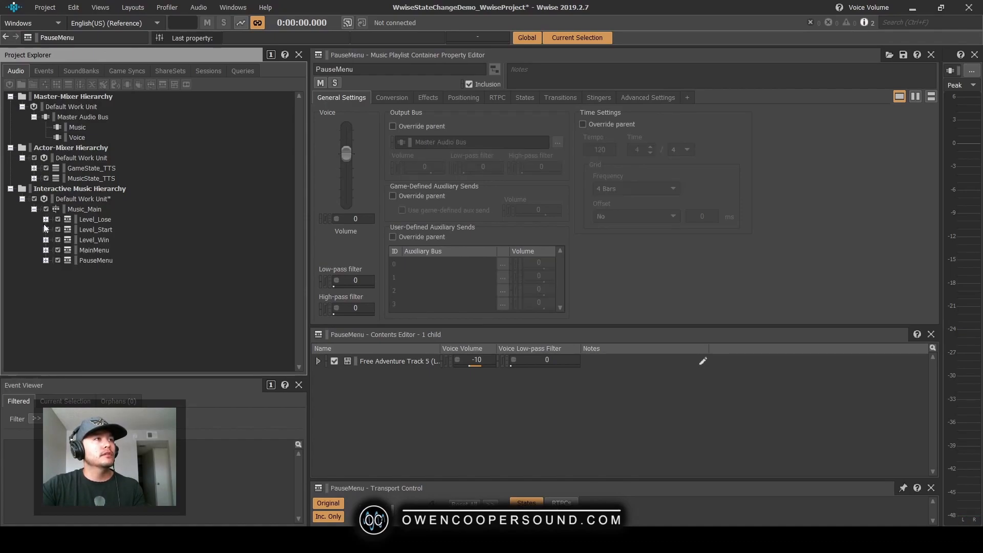
Expand the five playlist containers in Music_Main to reveal the music segment inside each.
left_click(96, 220)
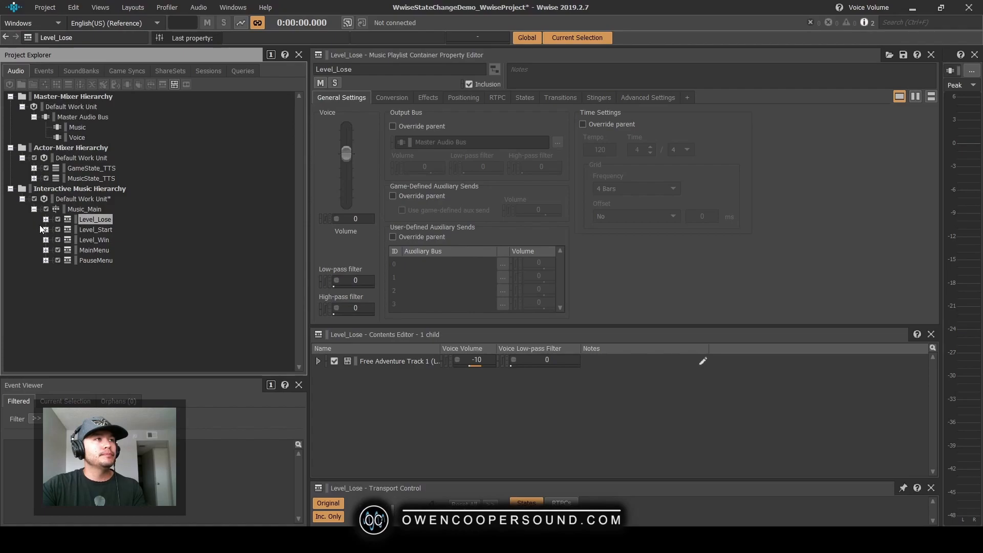
left_click(95, 262, "shift")
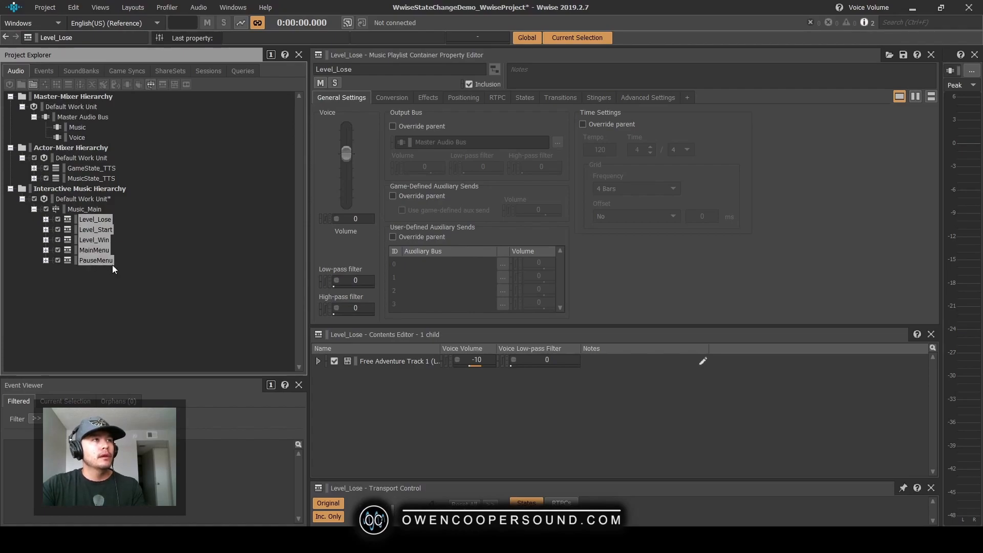
left_click(46, 219)
left_click(45, 239)
left_click(45, 260)
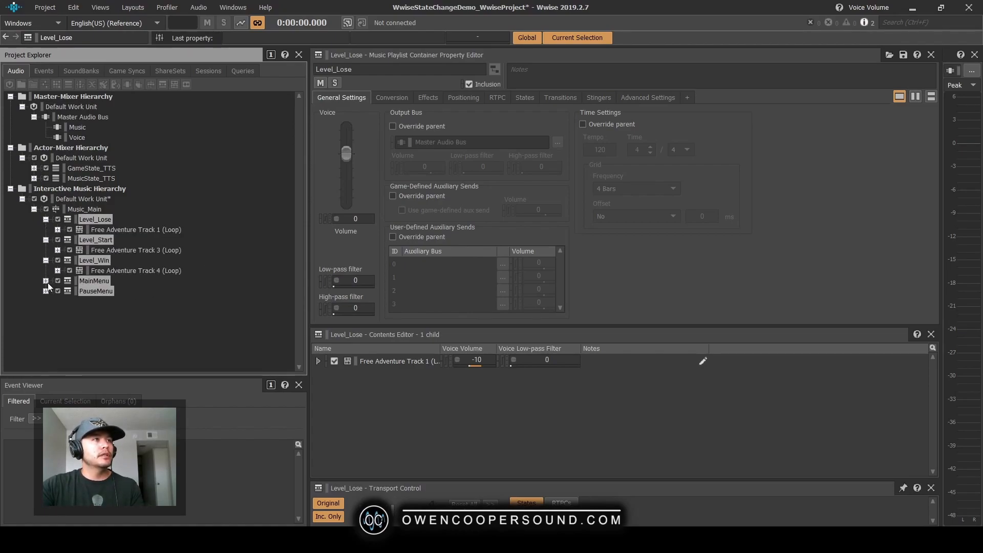
left_click(45, 281)
left_click(46, 301)
Switch to the Interactive Music layout and set the Level_Lose playlist's loop count to Infinite.
left_click(145, 228)
left_click(103, 219)
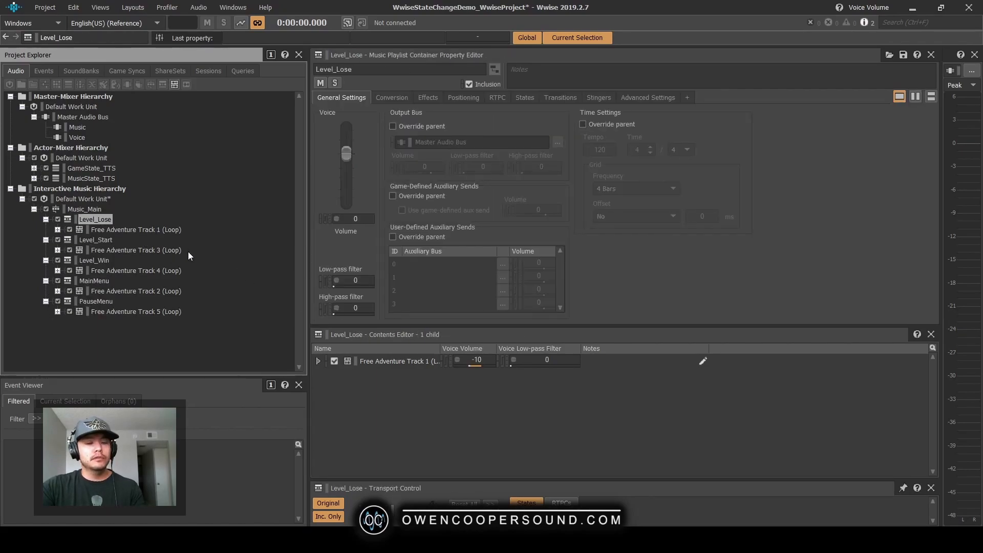
key("F10")
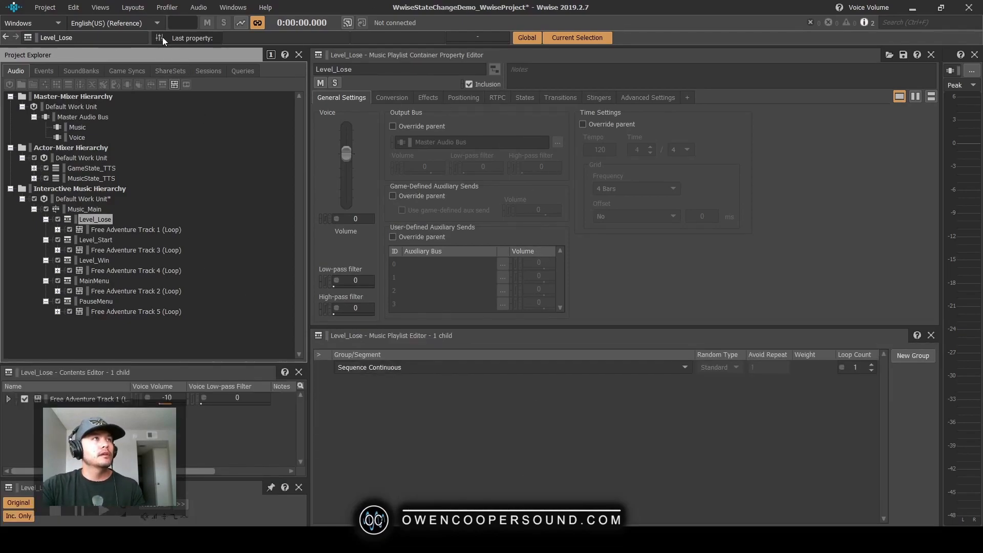
left_click(131, 7)
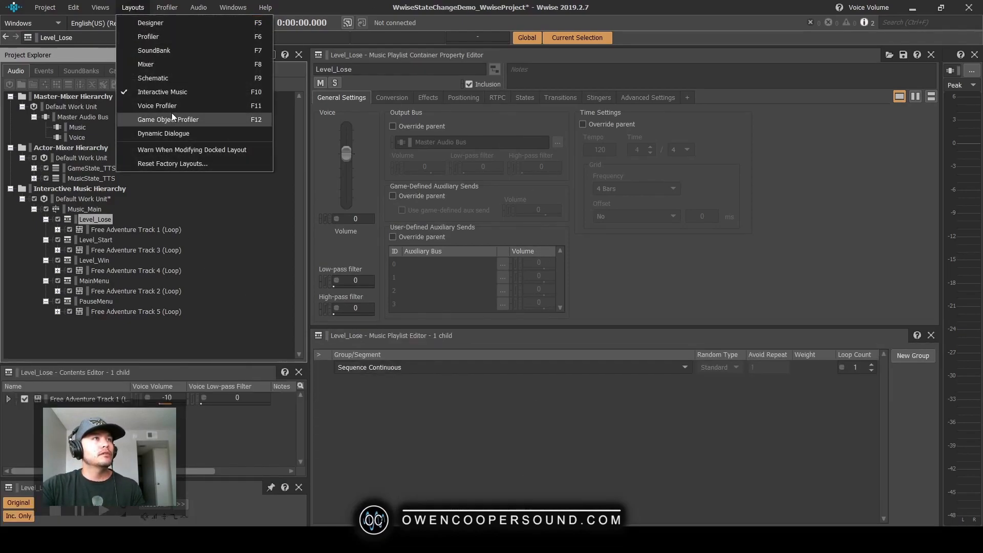
left_click(381, 6)
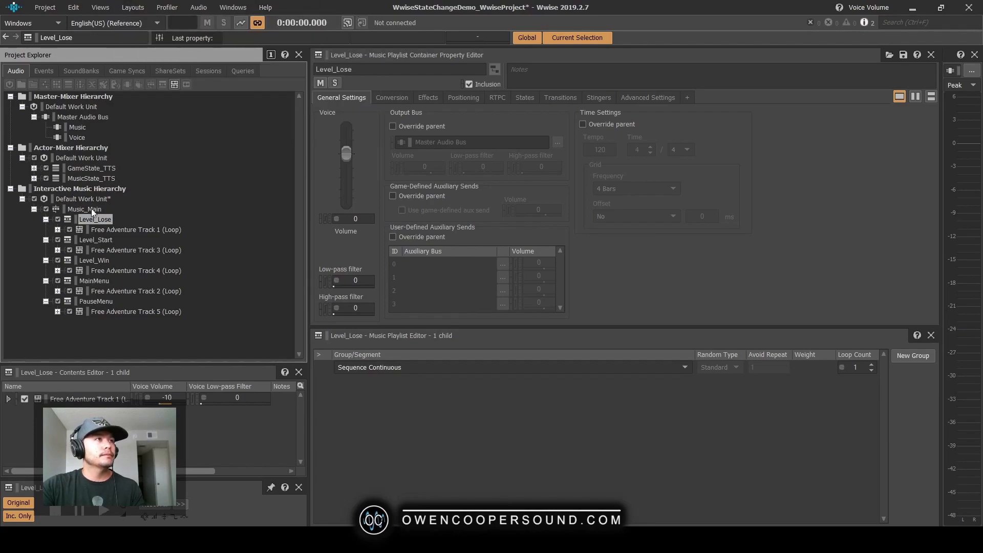
left_click(108, 228)
left_click(105, 218)
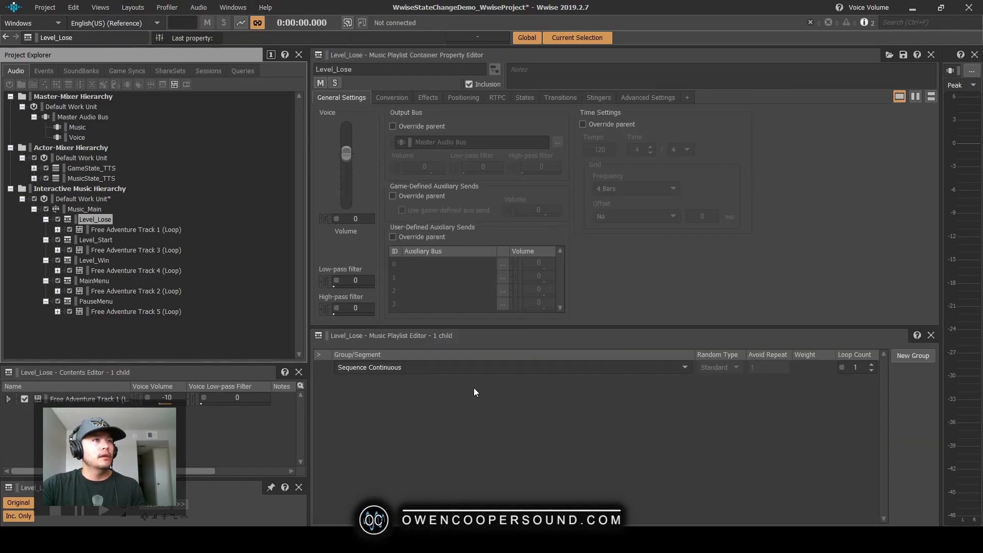
left_click(872, 374)
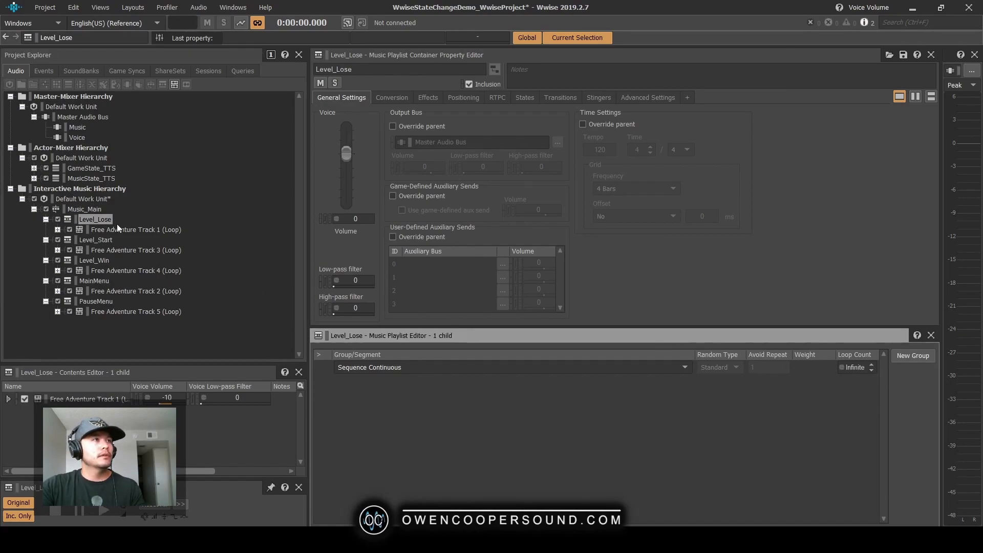
left_click(102, 239, "ctrl")
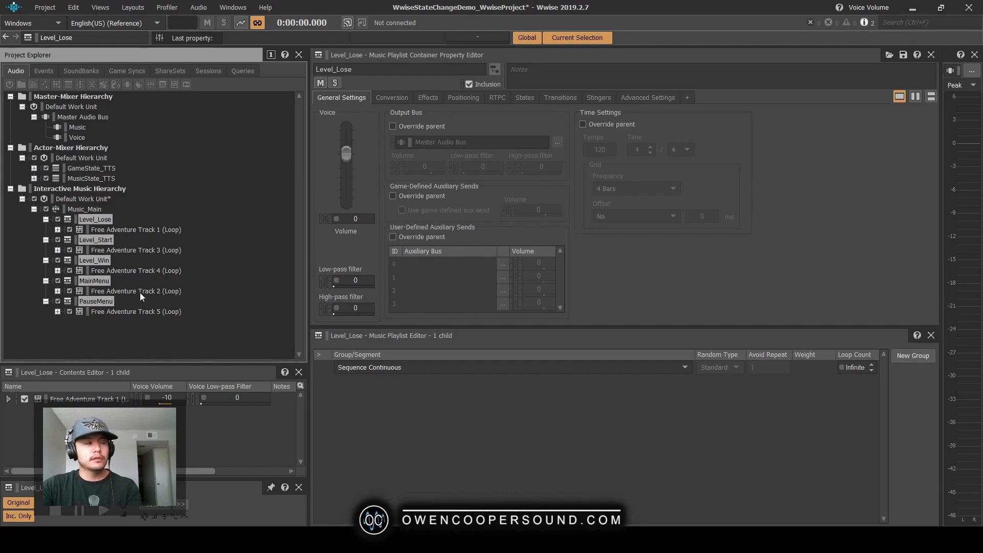
key("ctrl+m")
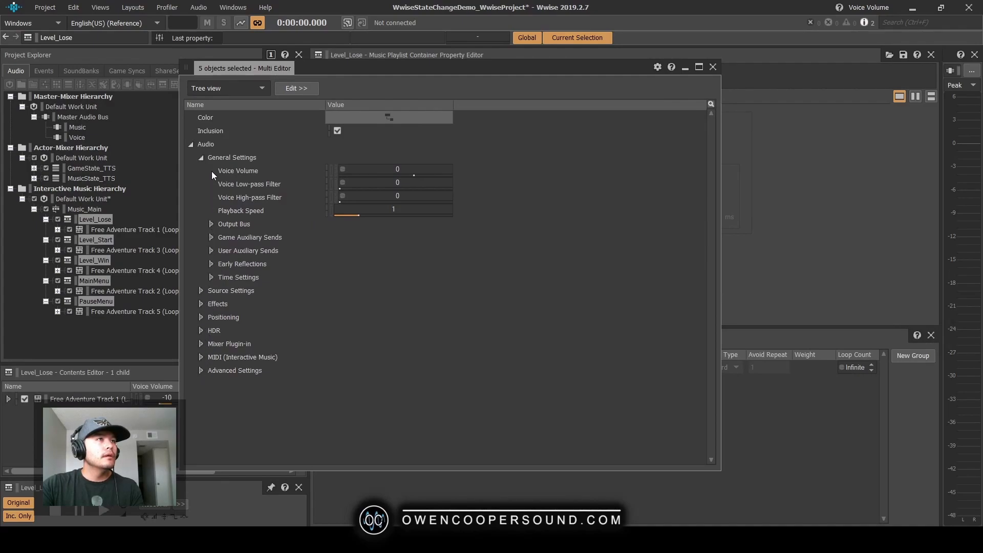
left_click(712, 66)
Add Free Adventure Track 1 (Loop) to the Level_Lose playlist and Free Adventure Track 3 (Loop) to the Level_Start playlist.
left_click(124, 229)
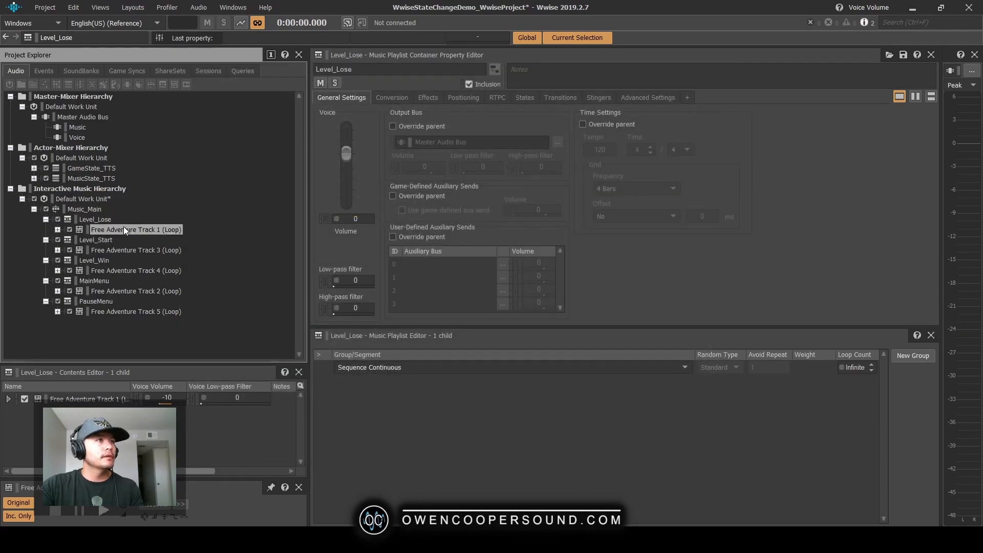
left_click(97, 212)
left_click(98, 218)
left_click_drag(124, 229, 675, 411)
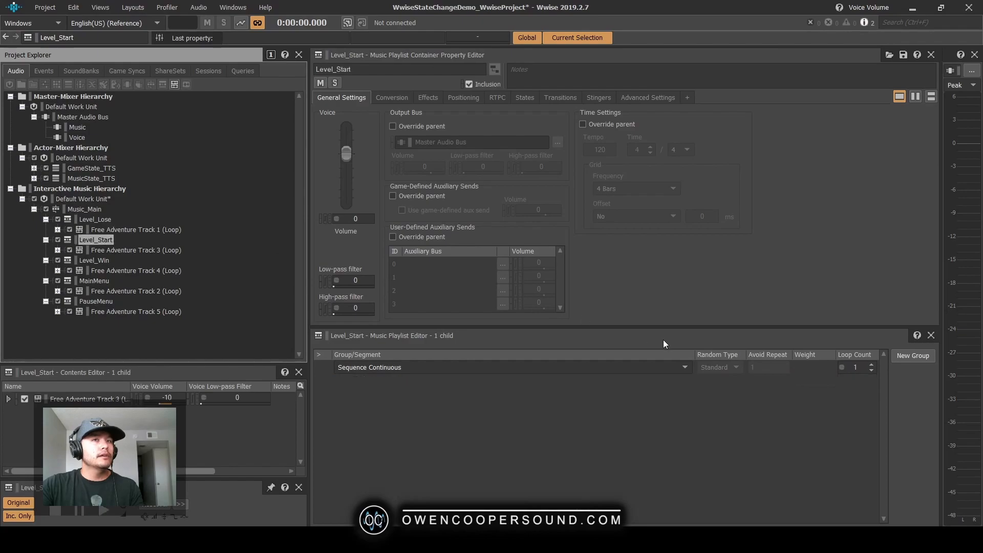
left_click(95, 240)
left_click_drag(164, 252, 450, 371)
Set the Level_Win playlist's loop count to Infinite and add Free Adventure Track 4 (Loop) to it.
left_click(115, 263)
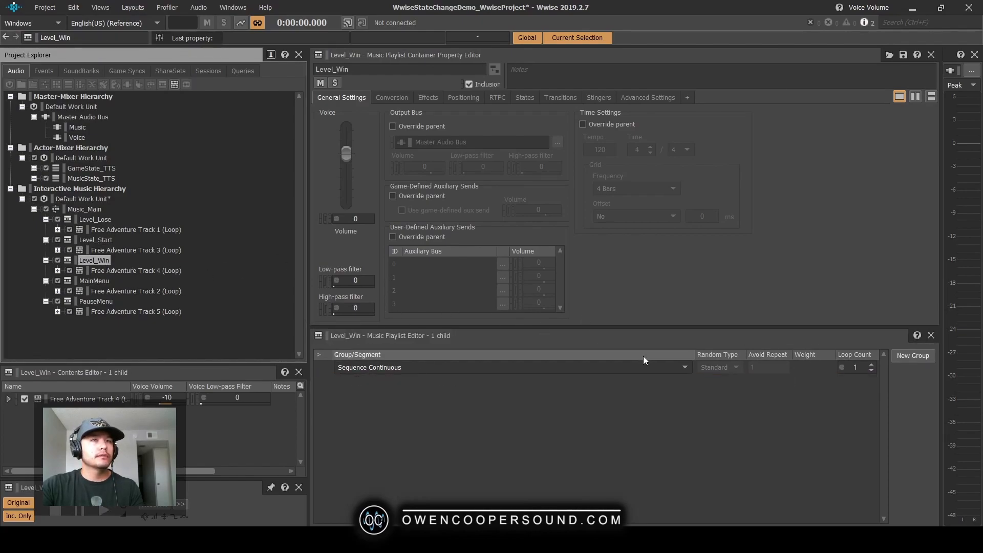
left_click(871, 370)
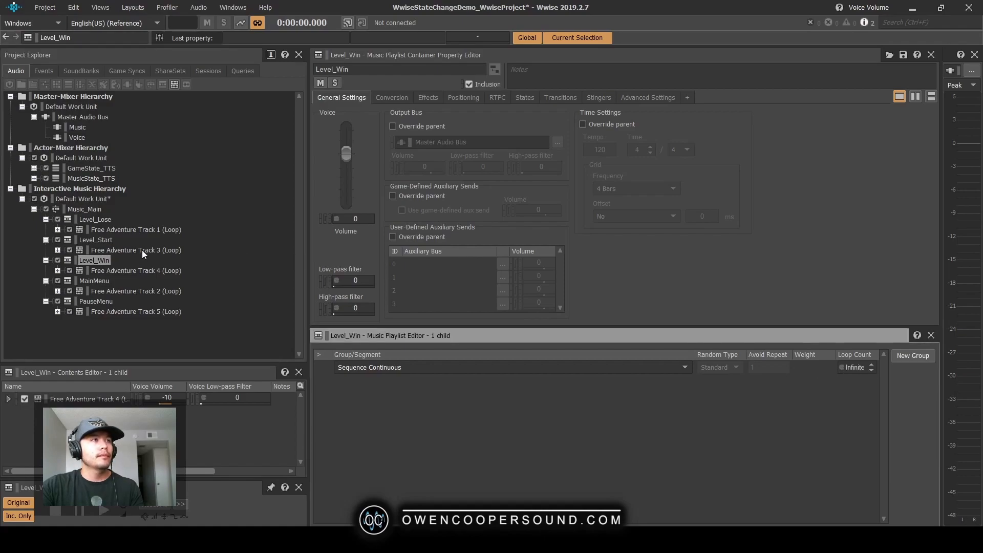
left_click_drag(114, 272, 446, 371)
Fill the MainMenu playlist with Free Adventure Track 2 (Loop) and PauseMenu with Free Adventure Track 5 (Loop), both playlists looping Infinite.
left_click(94, 281)
left_click_drag(127, 292, 515, 389)
left_click(102, 303)
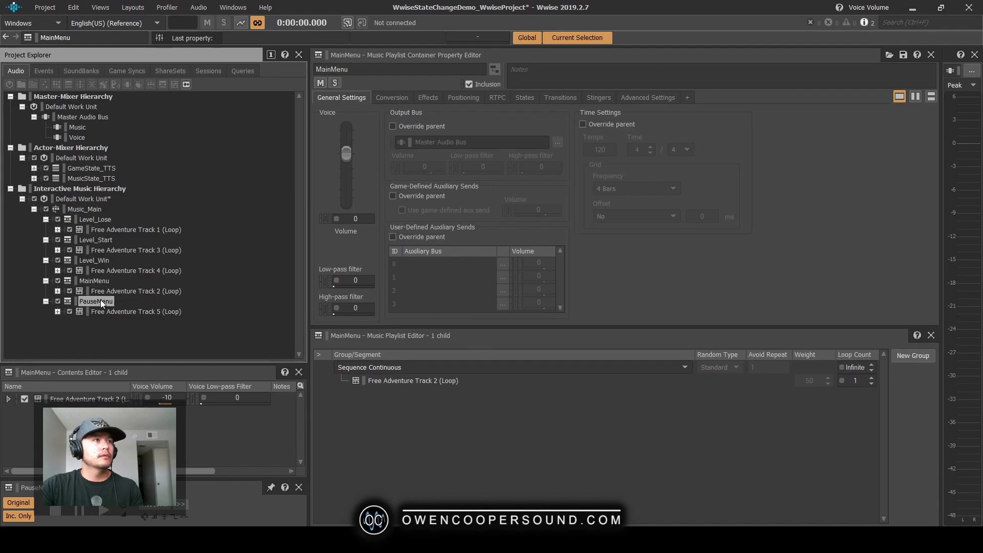
left_click_drag(163, 314, 435, 400)
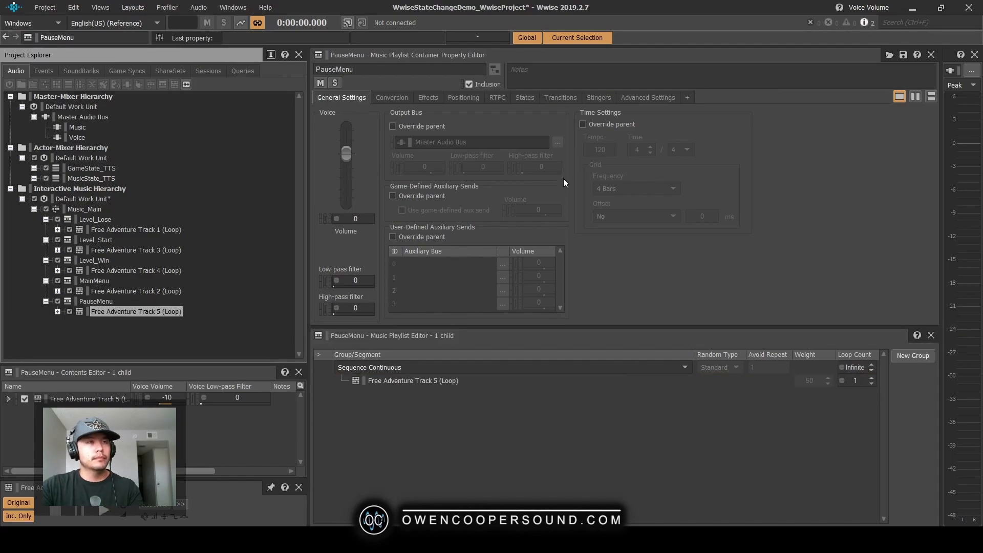
With Music_Main loaded in the editor, create a state group named MusicState in the States default work unit.
left_click(97, 210)
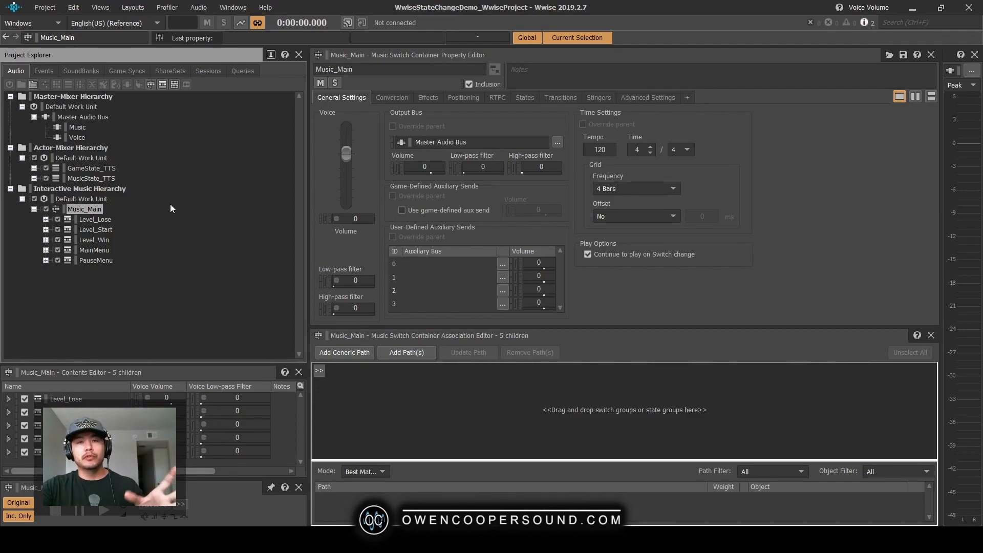
left_click(116, 70)
mouse_move(103, 132)
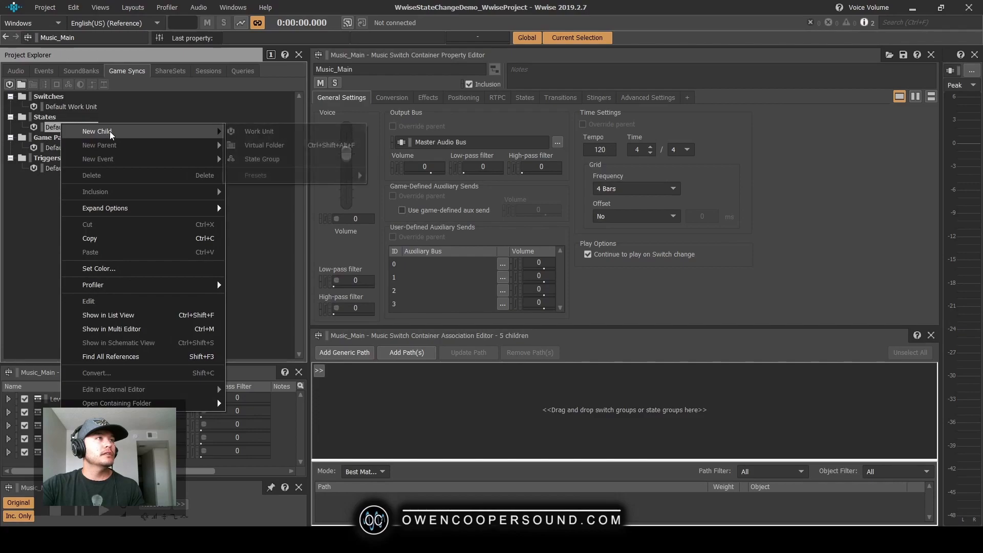
left_click(251, 159)
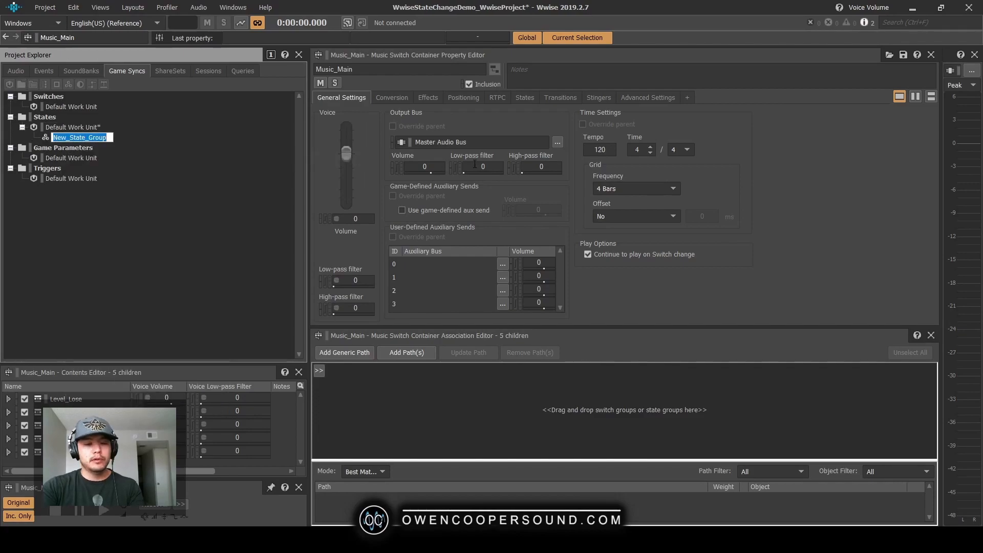
type("MusicState")
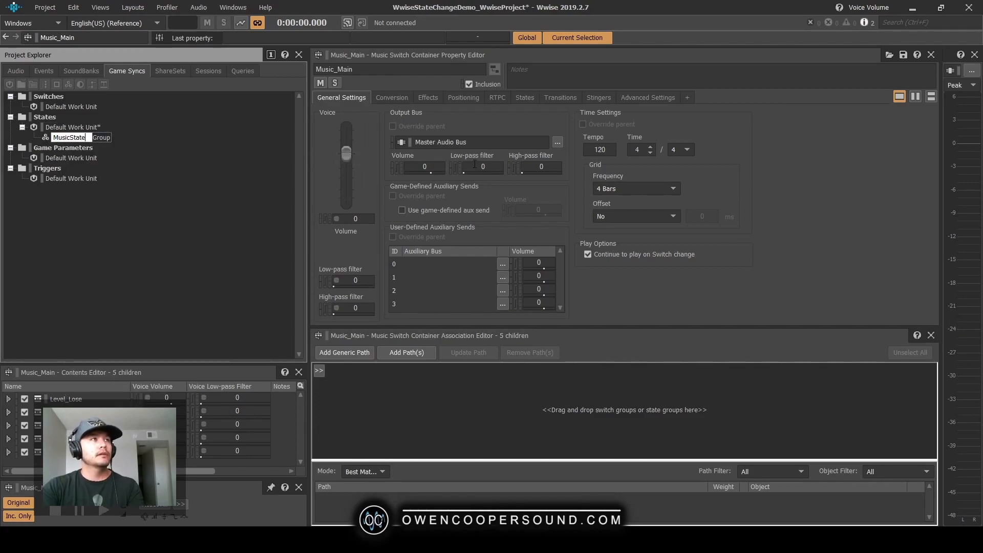
key("Return")
Add a state named MainMenu to the MusicState group.
right_click(73, 131)
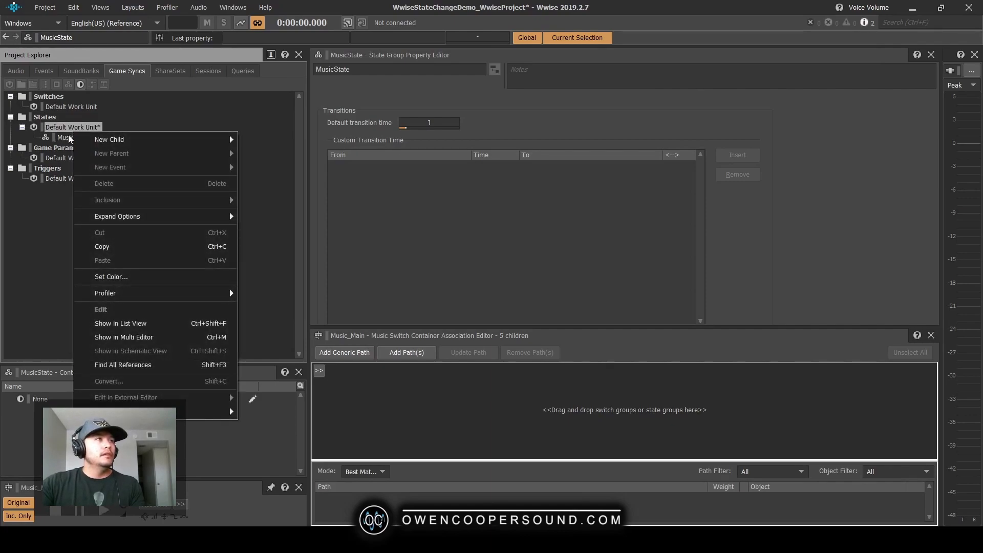
right_click(73, 139)
mouse_move(220, 148)
left_click(254, 147)
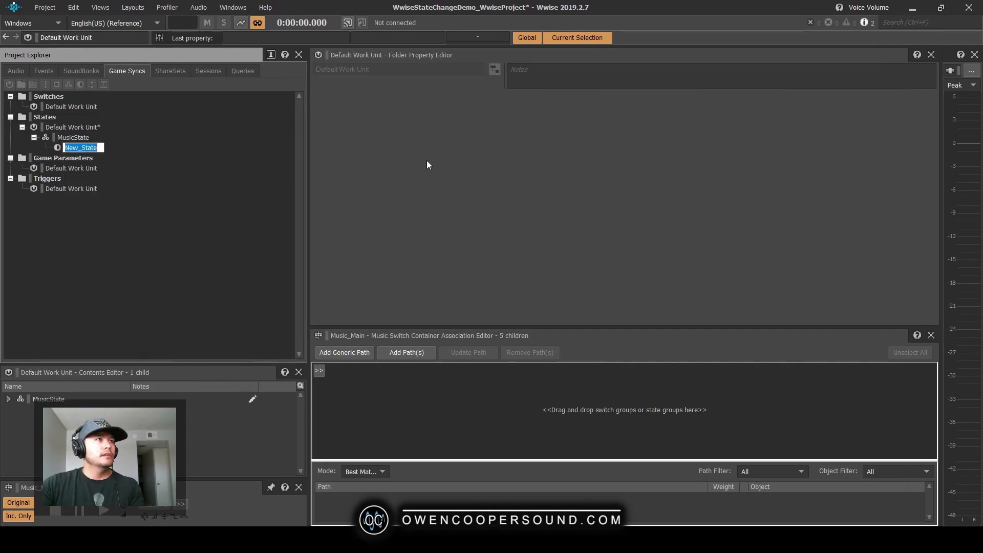
type("MainMenu")
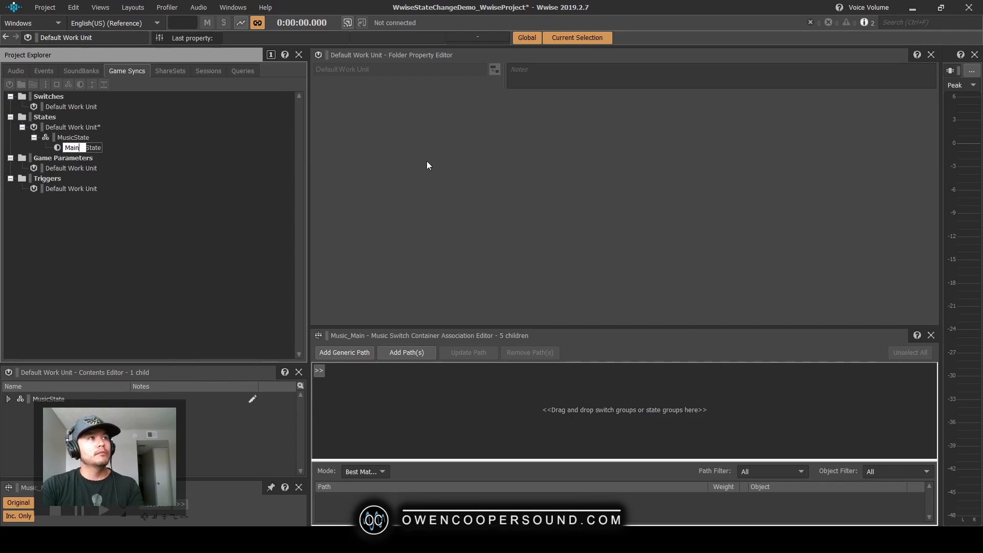
key("Return")
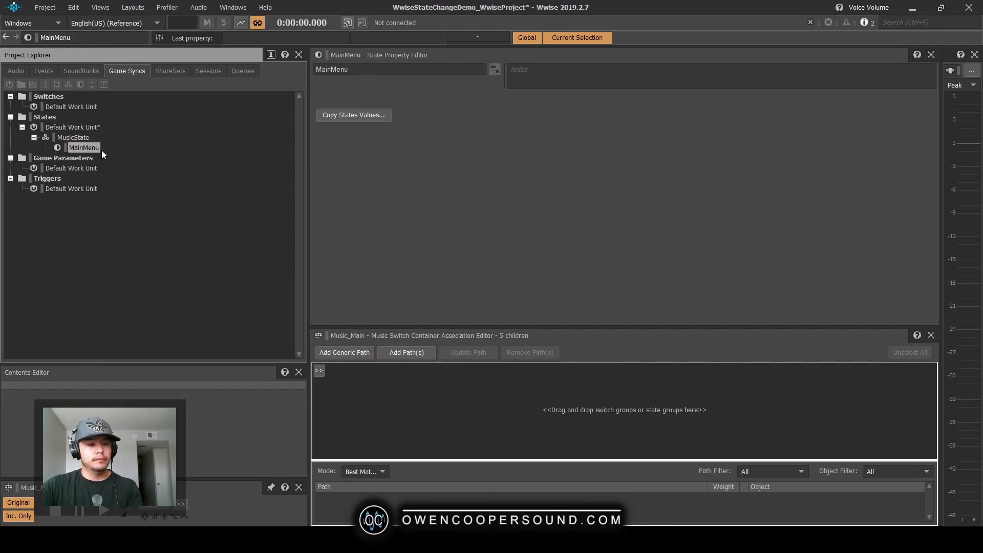
Duplicate the MainMenu state and rename the copy PauseMenu.
key("ctrl+d")
key("F2")
type("PauseMu_01")
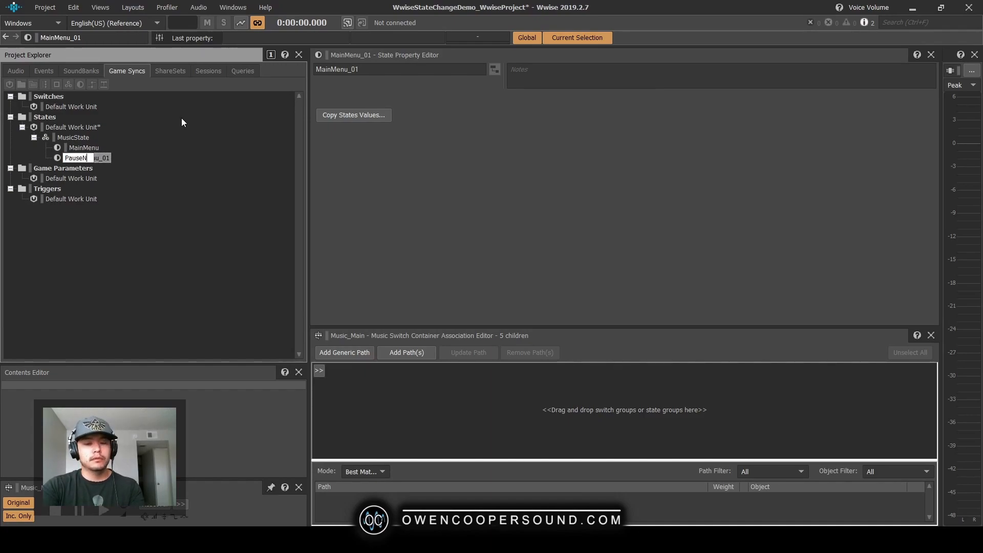
key("Return")
Duplicate the MainMenu state again and rename the copy Level_Start.
key("Up")
key("ctrl+d")
key("F2")
type("Level_Start")
key("Return")
Make another copy of the MainMenu state in MusicState and rename it Level_Win.
key("Up")
key("ctrl+d")
key("F2")
type("Level_Win")
key("Return")
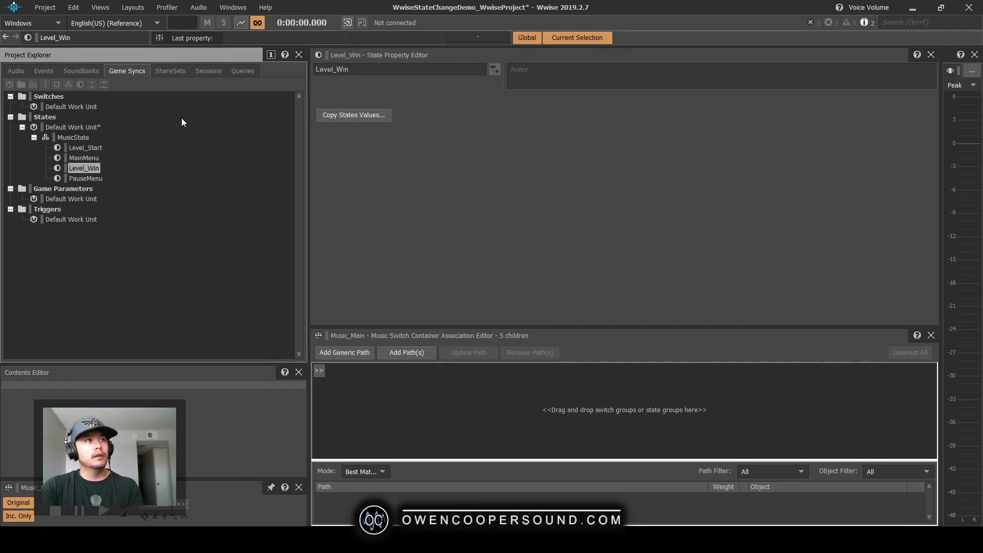
Create a Level_Lose state from a copy of MainMenu in MusicState and save the project.
key("Up")
key("ctrl+d")
key("F2")
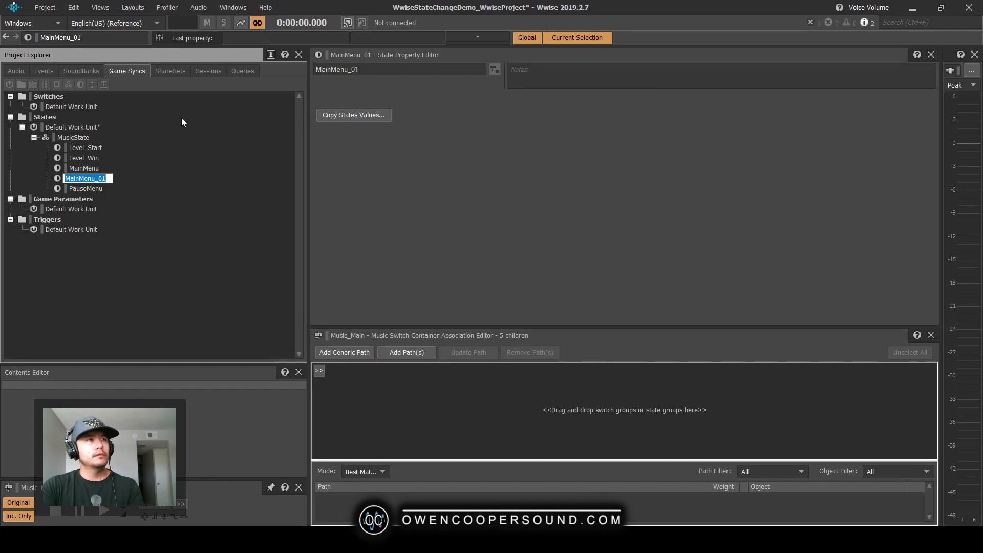
type("Level_Lose")
key("Return")
left_click(161, 143)
left_click(71, 127)
key("ctrl+s")
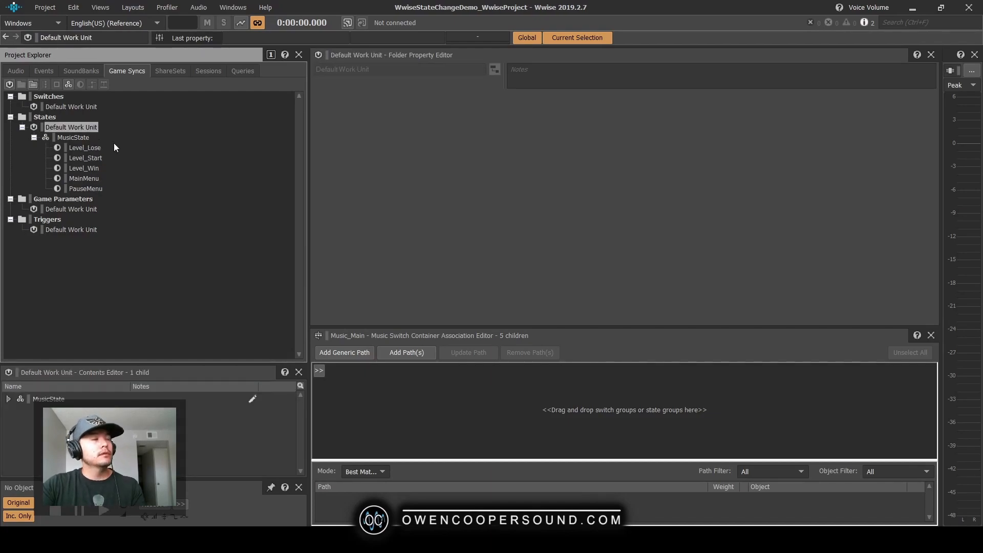
Create a second state group named GameState in the States default work unit.
right_click(92, 126)
mouse_move(167, 134)
left_click(331, 159)
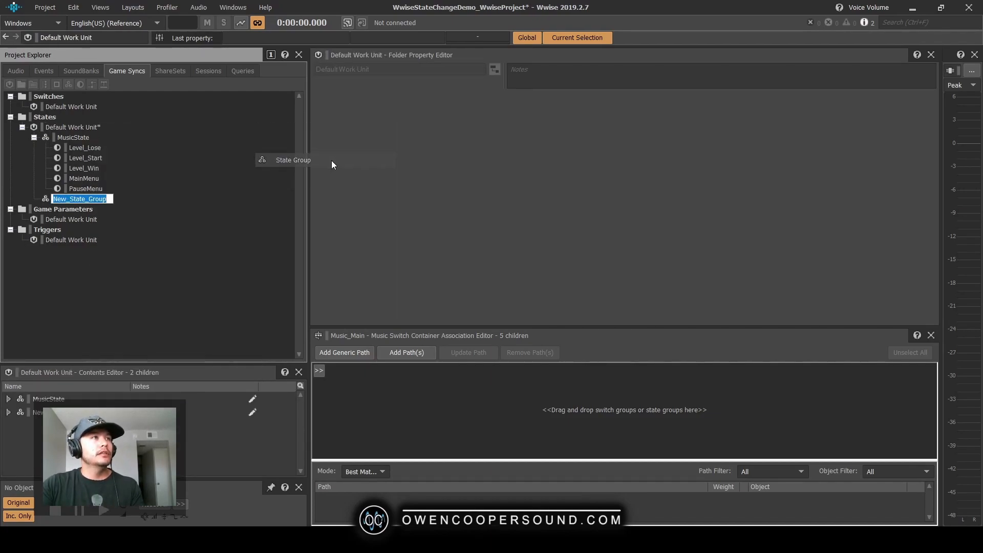
type("GameState")
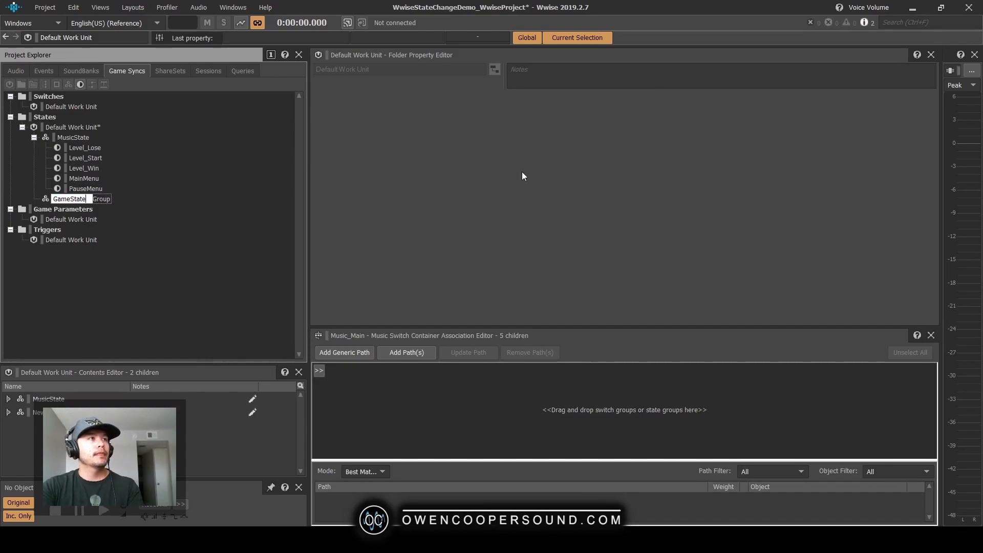
key("Return")
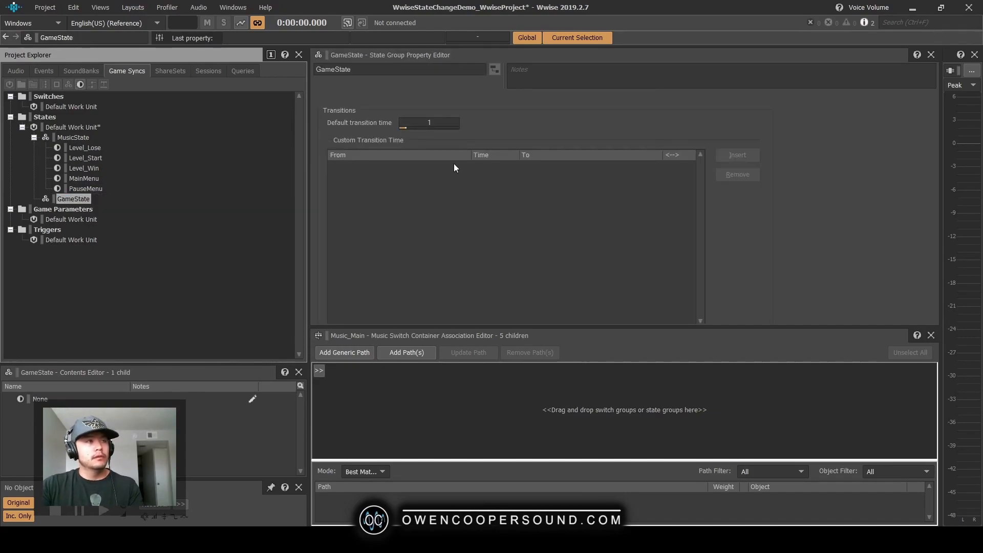
Add a state named MainMenu to the GameState group.
right_click(85, 199)
mouse_move(220, 210)
left_click(266, 208)
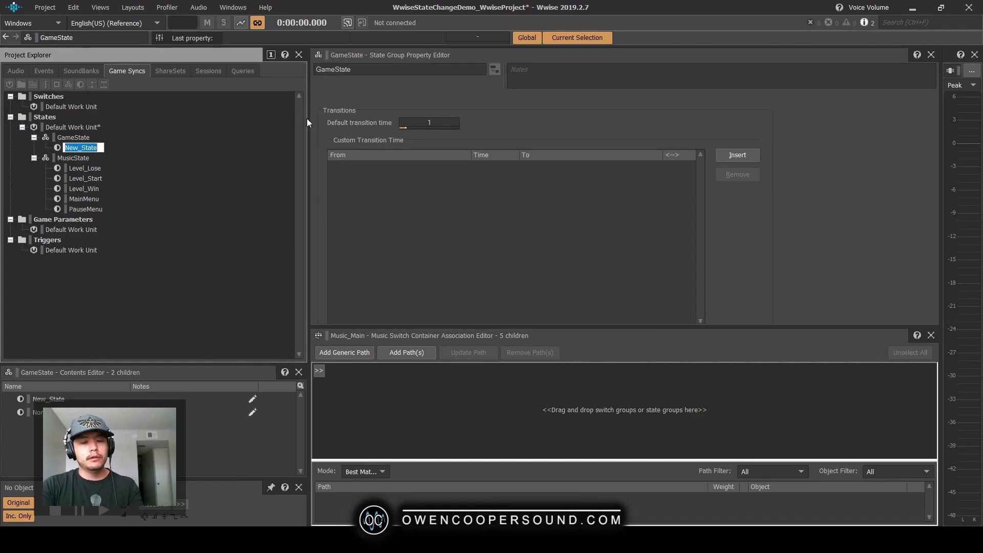
type("MainMenu")
key("Return")
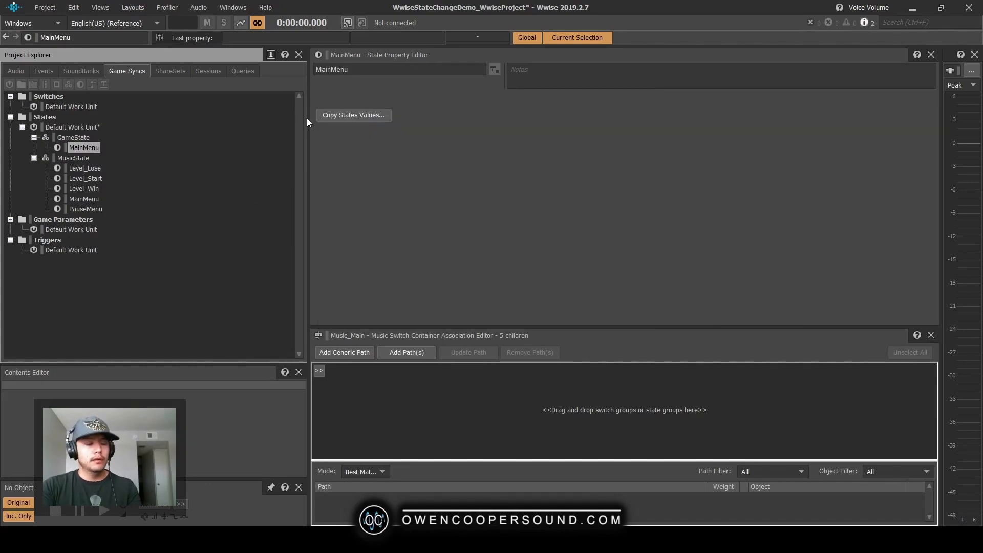
Copy the MainMenu state within the GameState group and rename the copy Gameplay.
key("ctrl+c")
key("ctrl+v")
key("F2")
type("Gamepla")
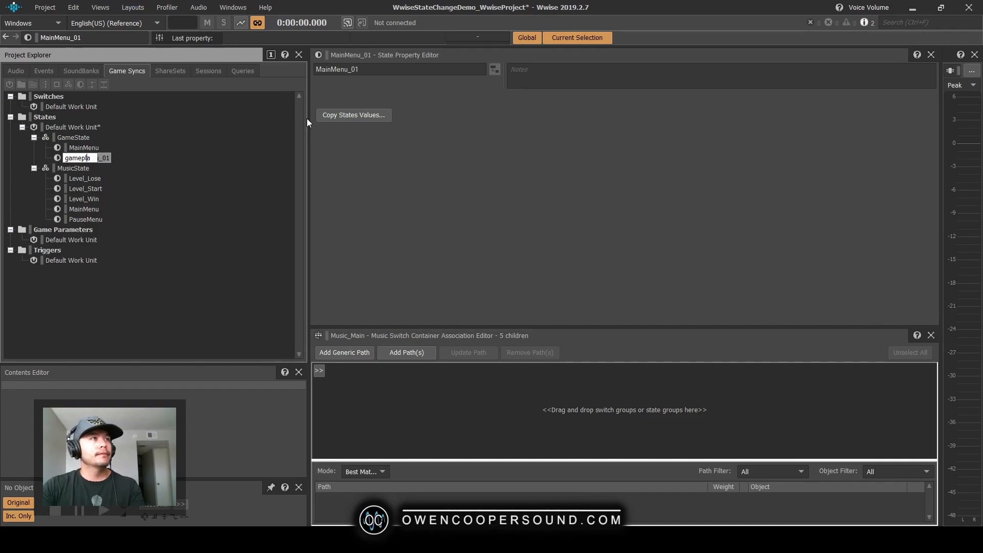
type("y")
key("Return")
Add two more copies of MainMenu to GameState, rename them Paused and GameOver, and save the project.
key("ctrl+v")
key("F2")
type("Paused")
key("Return")
key("ctrl+v")
key("F2")
type("GameOver")
key("Return")
key("ctrl+s")
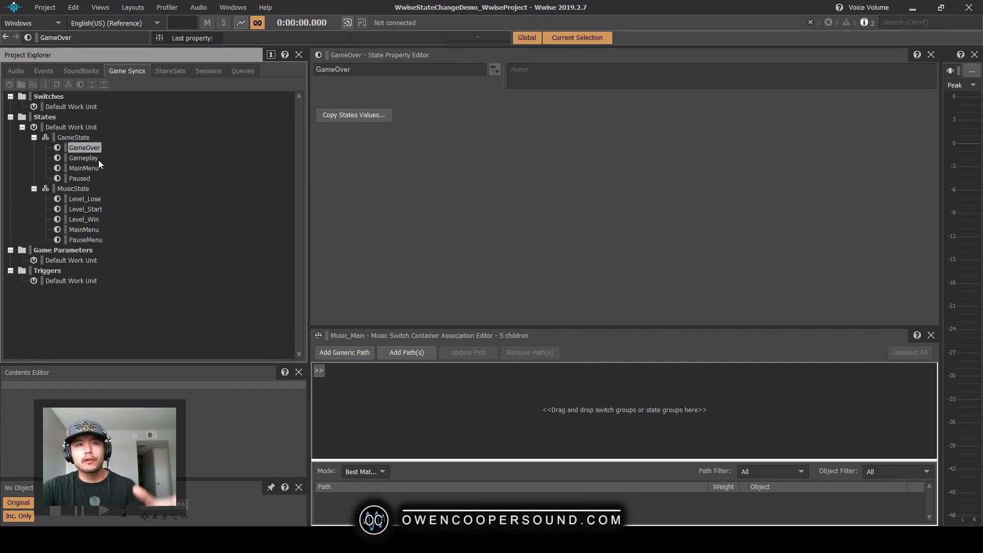
Select Music_Main in the Interactive Music Hierarchy and add the MusicState state group to its association editor.
left_click(16, 71)
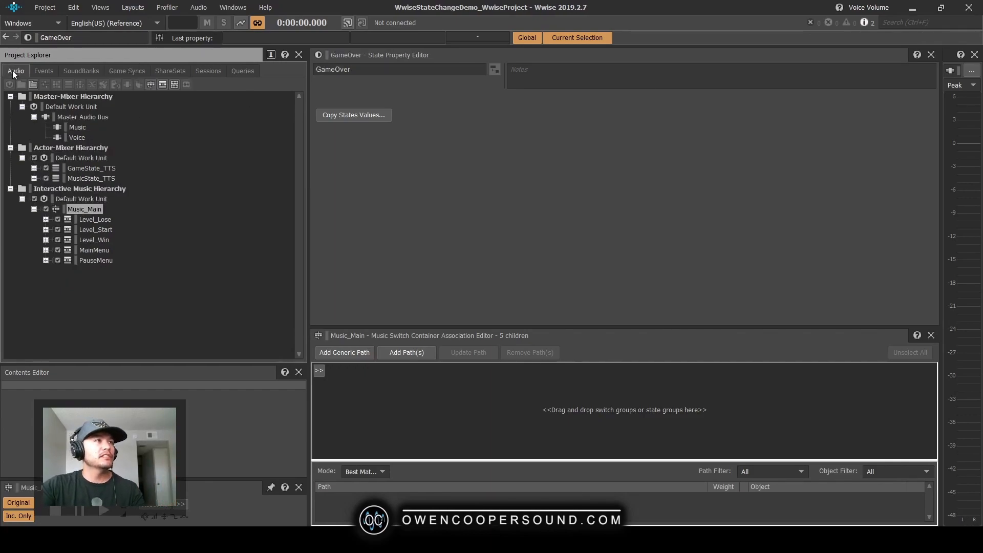
left_click(91, 220)
left_click(95, 209)
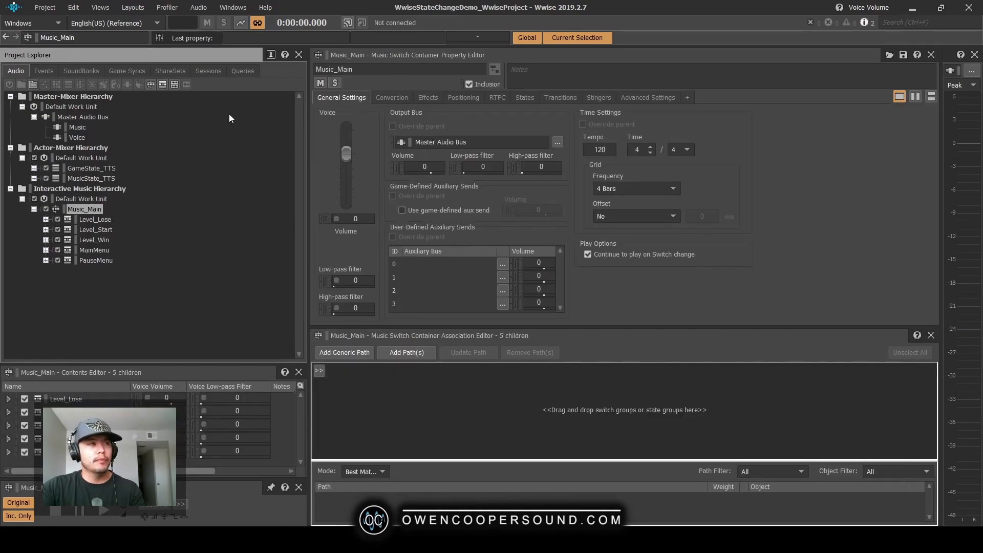
left_click(99, 217)
left_click(89, 209)
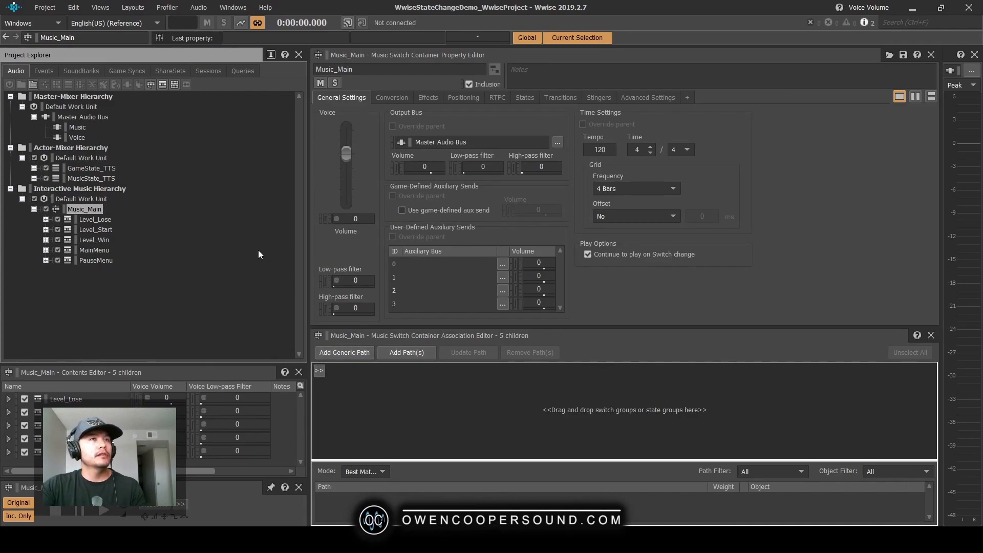
left_click(319, 369)
mouse_move(379, 375)
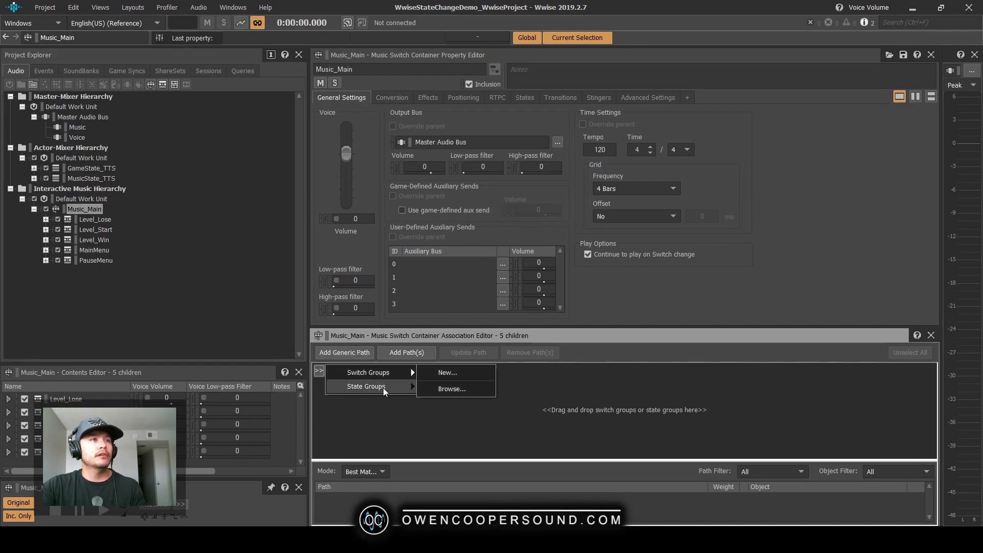
left_click(460, 413)
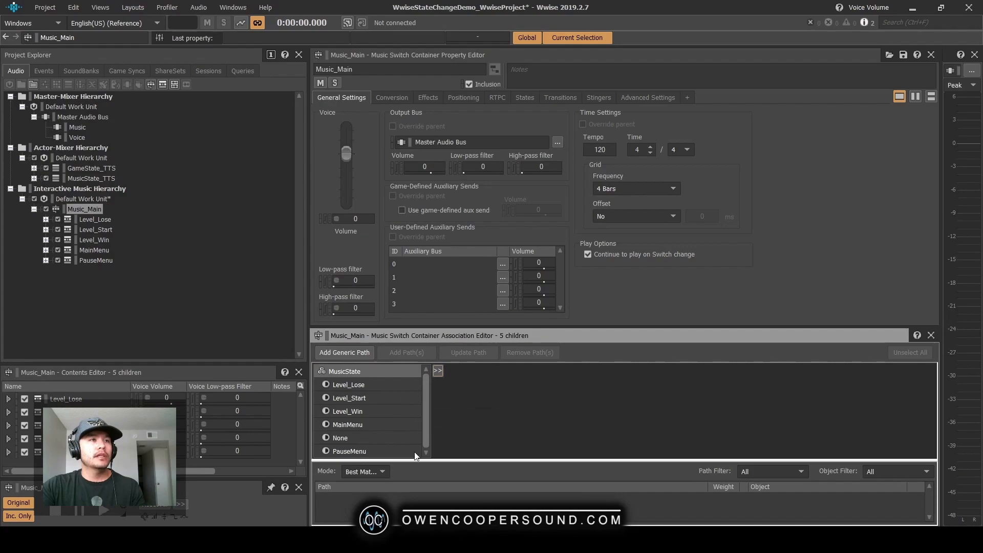
Try to add association paths for all MusicState states at once and undo the additions.
left_click(380, 416)
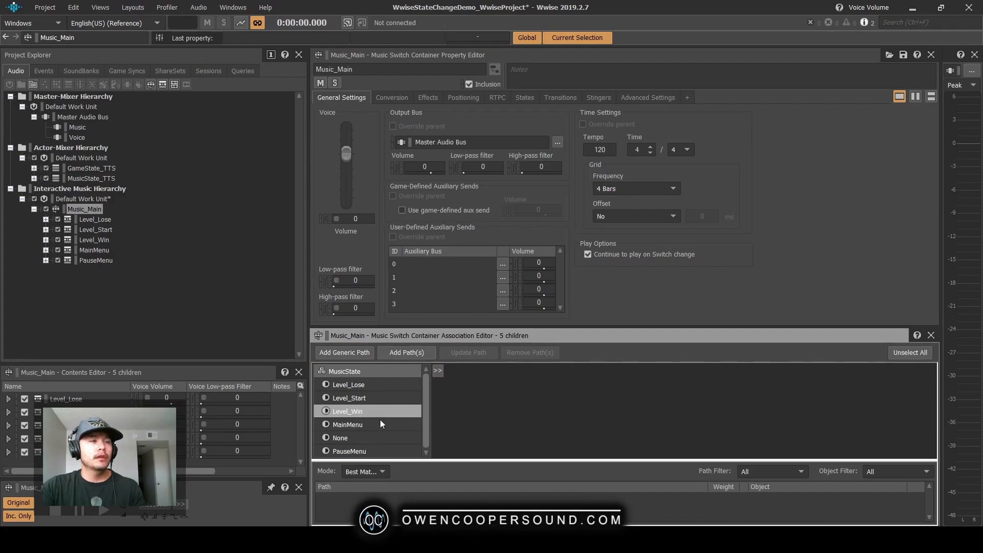
key("ctrl+a")
left_click(407, 352)
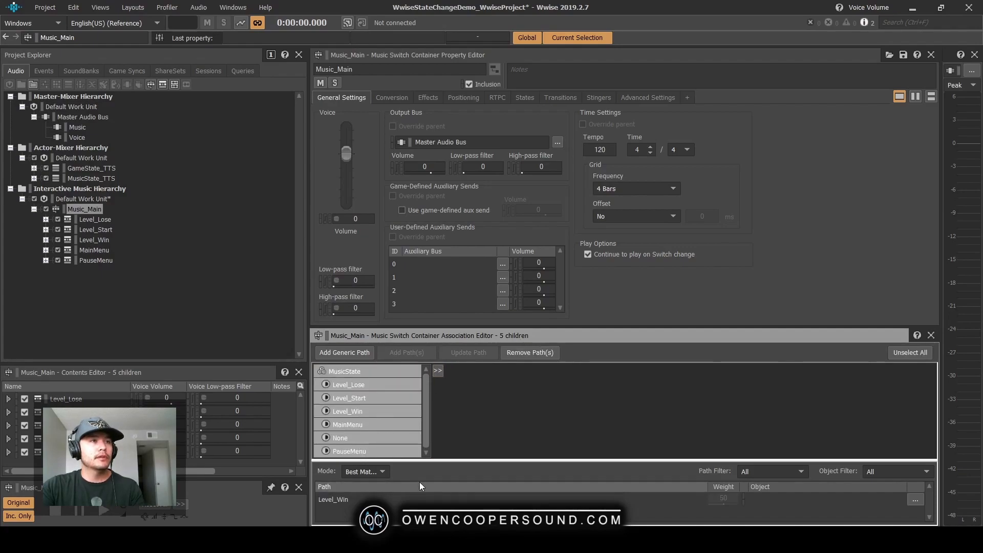
left_click_drag(536, 325, 537, 198)
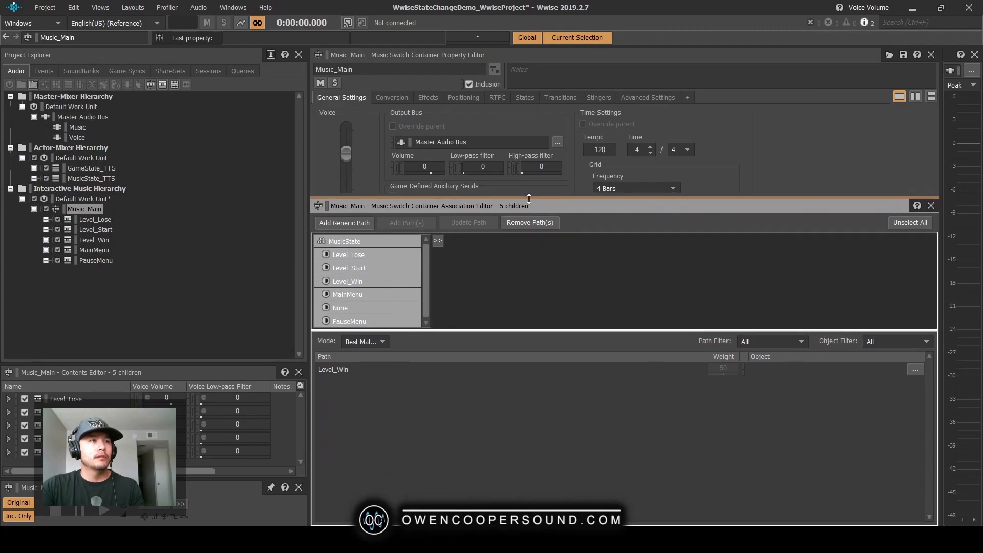
left_click(374, 370)
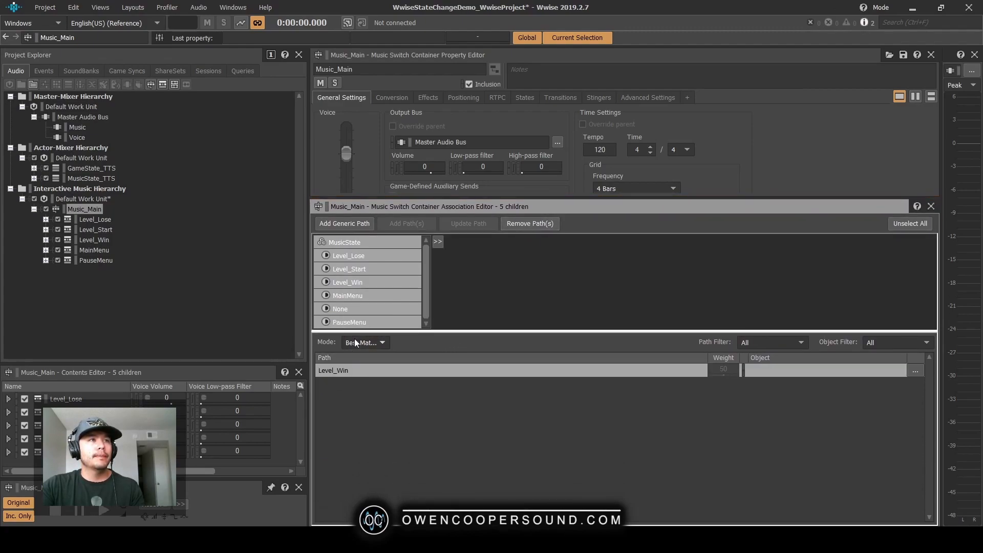
left_click(354, 259)
key("ctrl+a")
left_click_drag(368, 293, 388, 419)
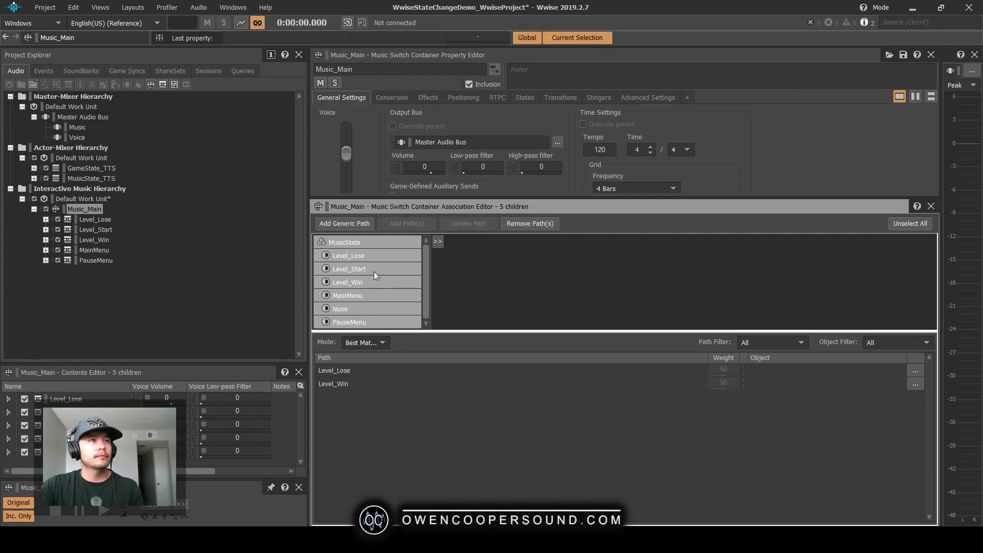
key("ctrl+z")
key("ctrl+z")
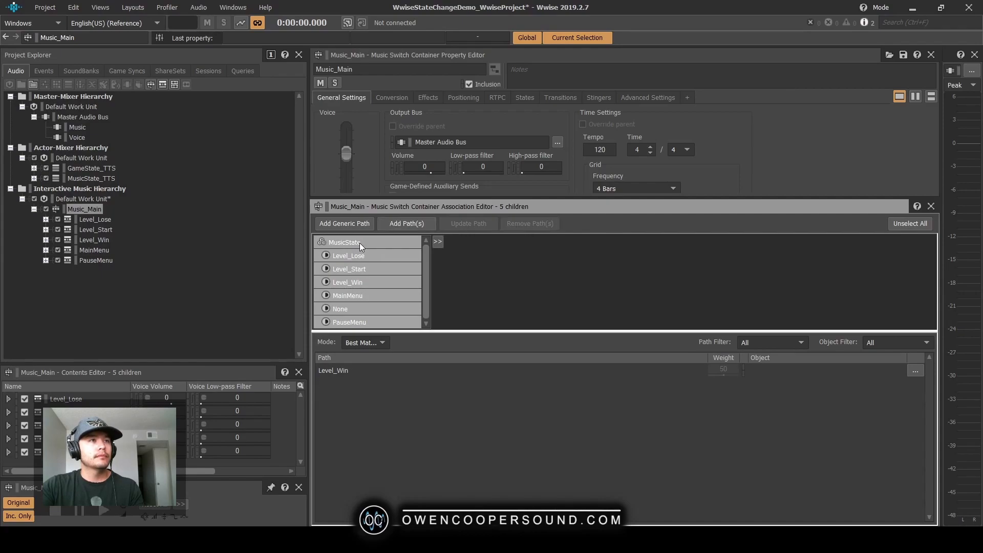
Add separate association paths for Level_Lose, Level_Start, Level_Win, MainMenu, None and PauseMenu, and save the project.
left_click_drag(359, 244, 432, 419)
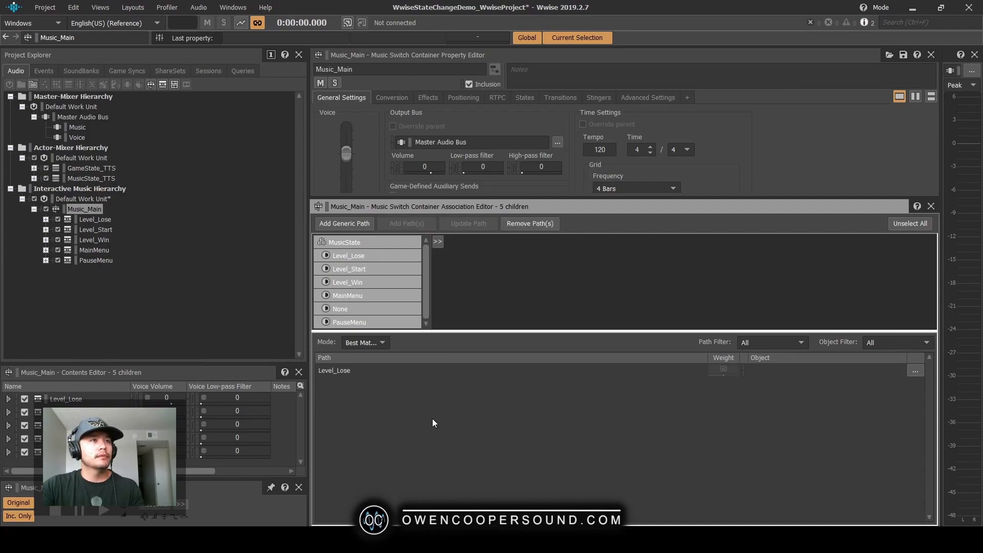
left_click(393, 255)
left_click_drag(378, 269, 399, 401)
left_click_drag(351, 282, 381, 409)
left_click_drag(364, 311, 389, 389)
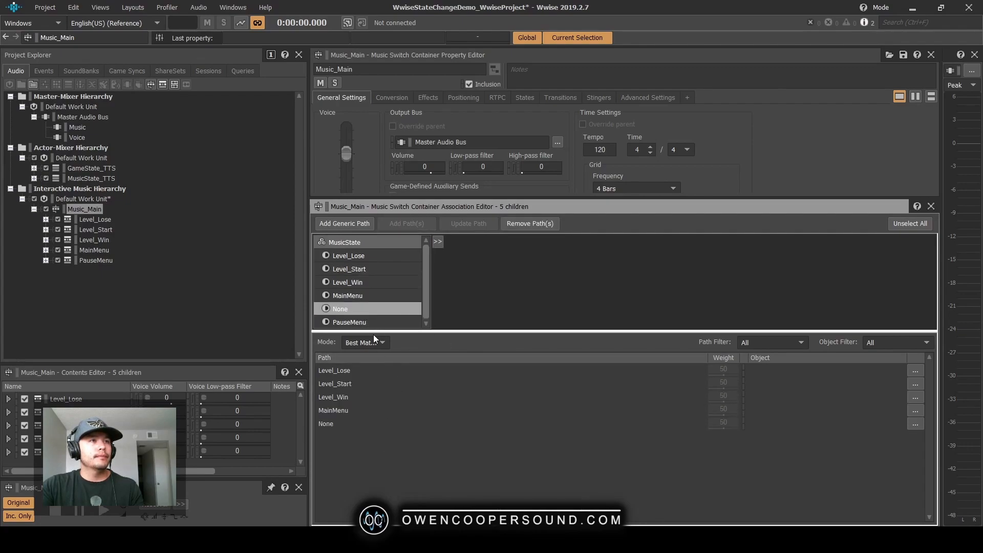
left_click_drag(366, 324, 380, 484)
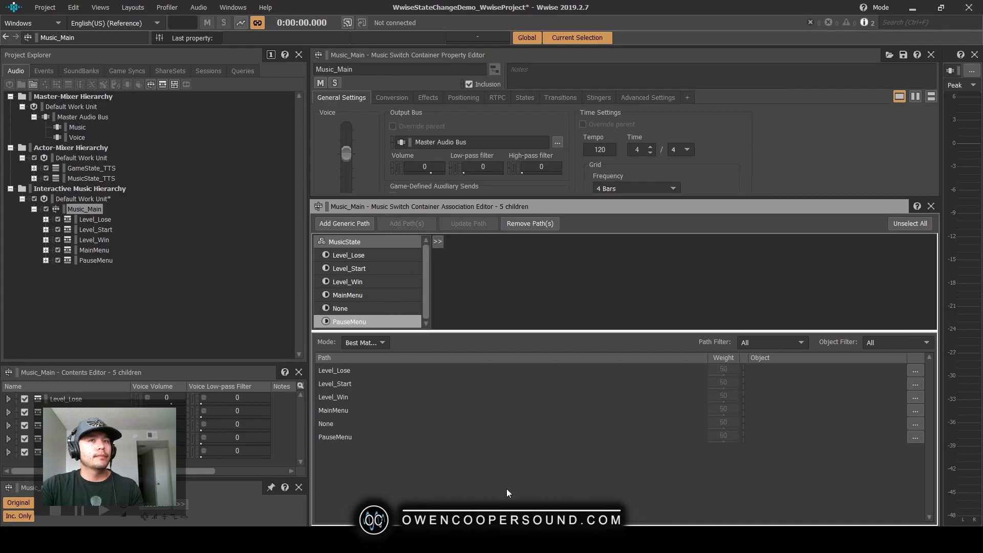
key("ctrl+s")
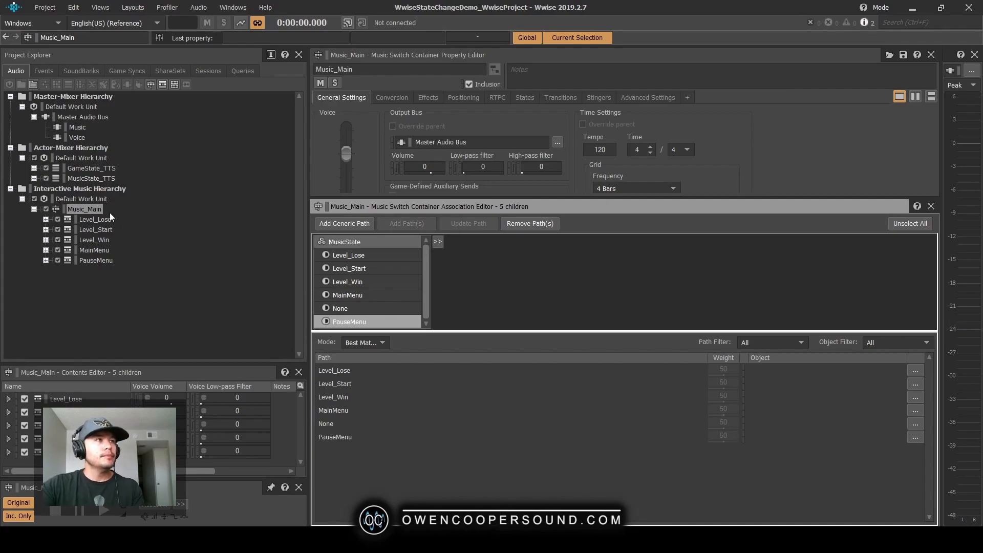
Assign the Level_Lose, Level_Start, Level_Win, MainMenu and PauseMenu playlists to their matching state paths and save the project.
left_click_drag(94, 221, 803, 369)
left_click_drag(96, 229, 768, 379)
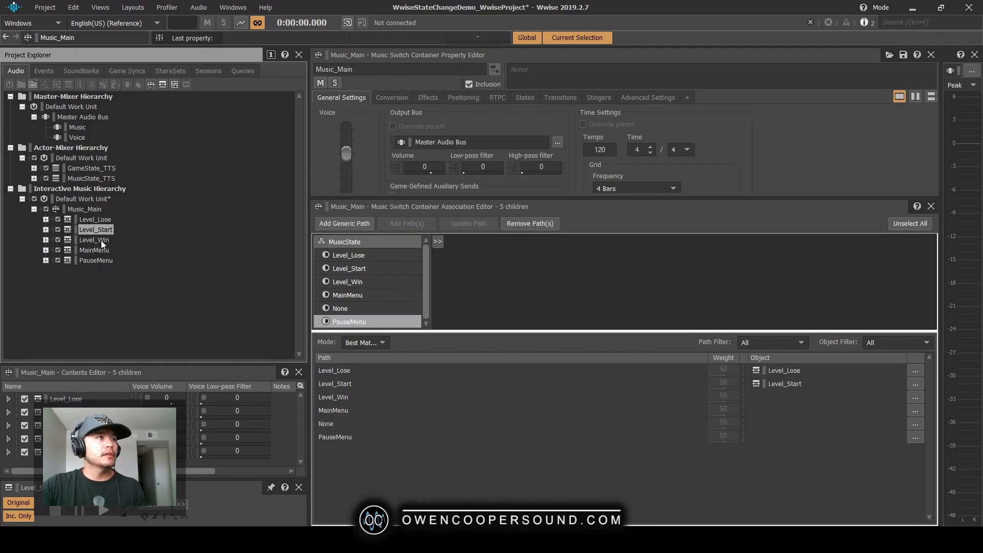
left_click_drag(773, 388, 774, 395)
left_click_drag(94, 249, 792, 454)
key("ctrl+s")
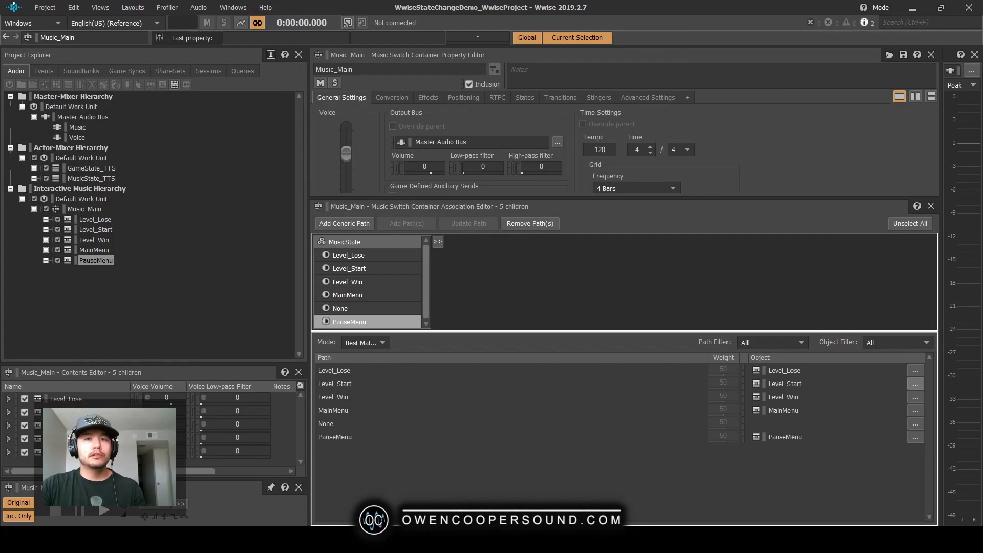
Create a Play event for Music_Main, close the minimized Soundcaster window, and save the project.
left_click_drag(798, 522, 562, 104)
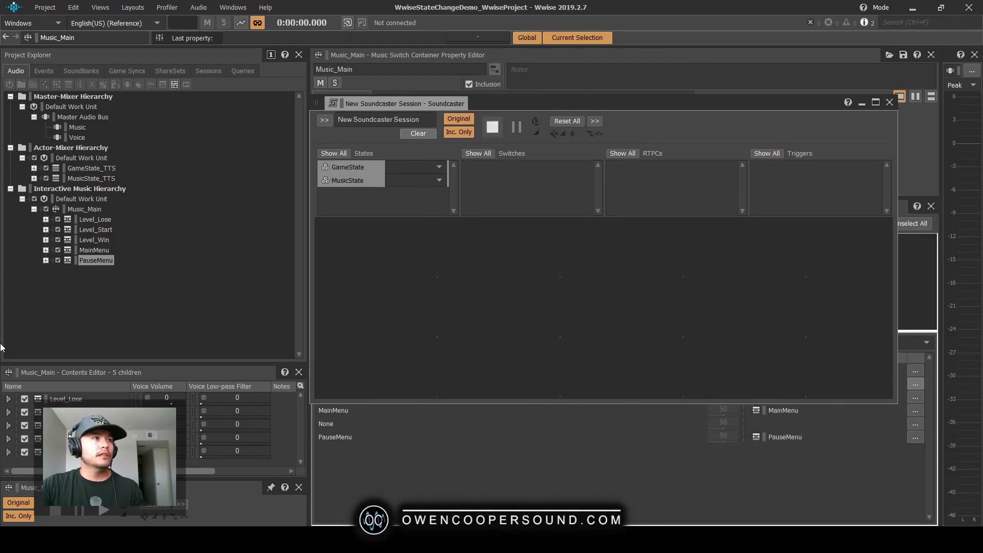
left_click(861, 103)
right_click(85, 210)
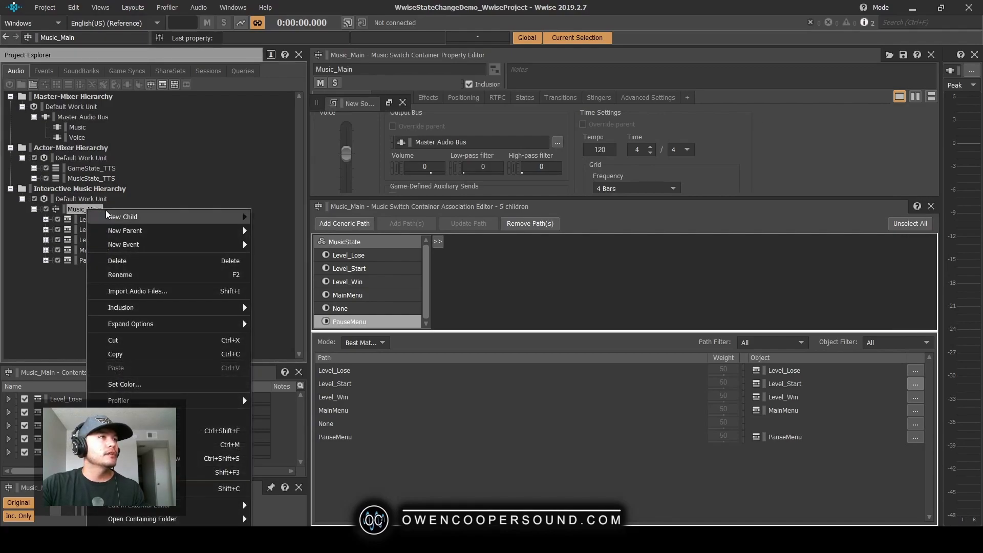
mouse_move(149, 243)
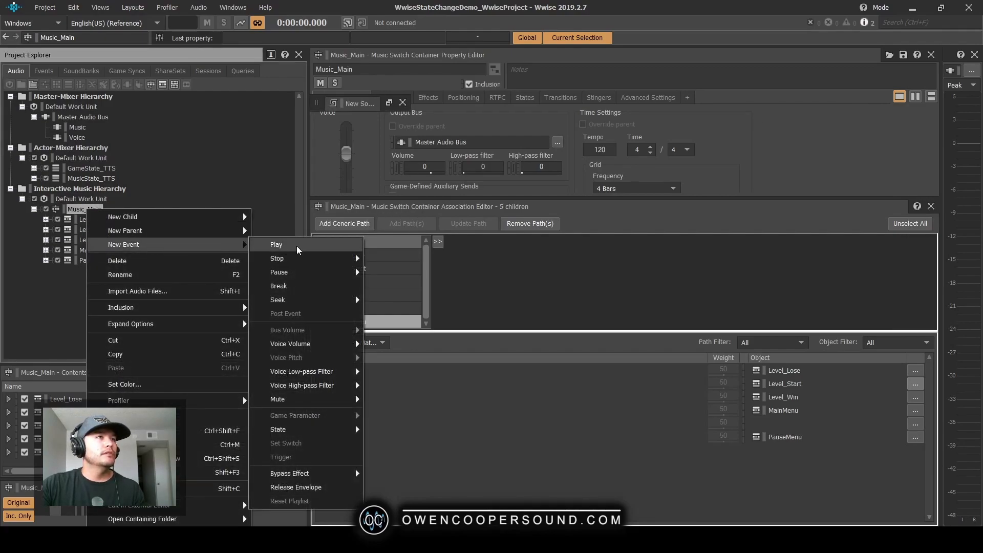
left_click(296, 246)
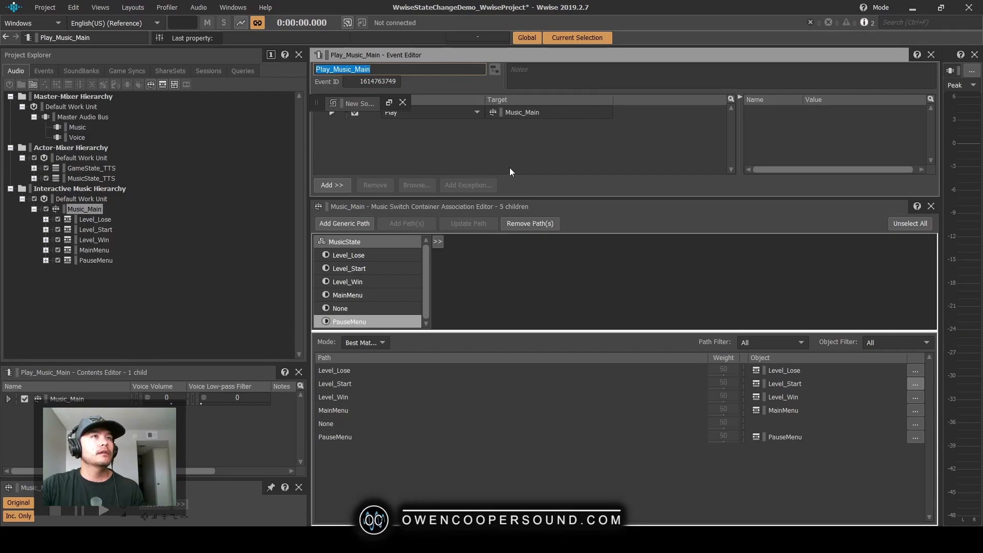
left_click(483, 151)
left_click(403, 102)
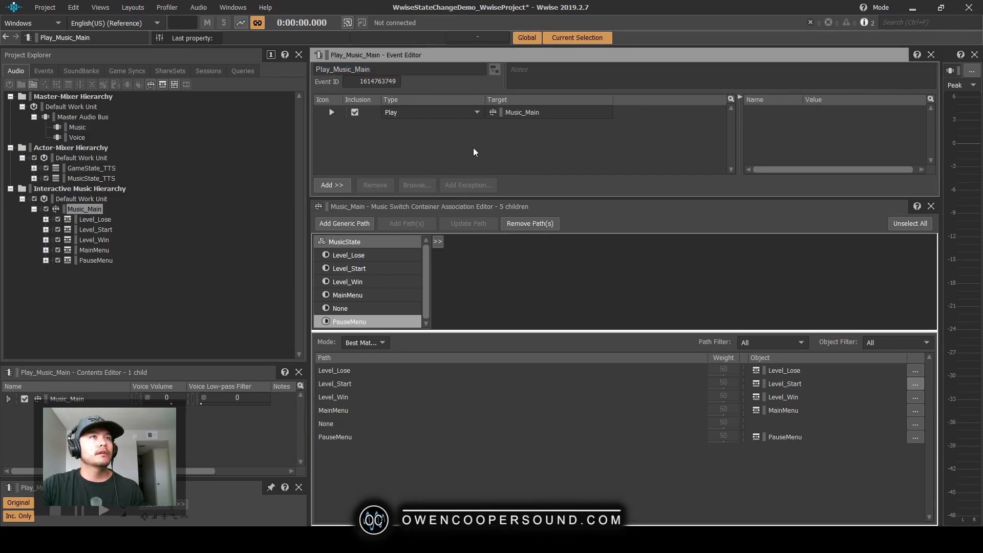
left_click(539, 116)
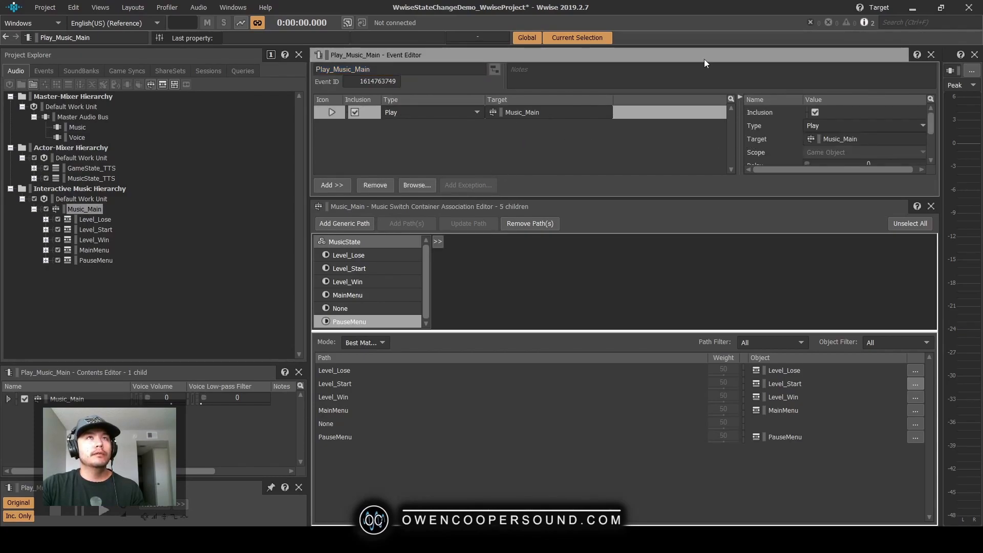
key("ctrl+s")
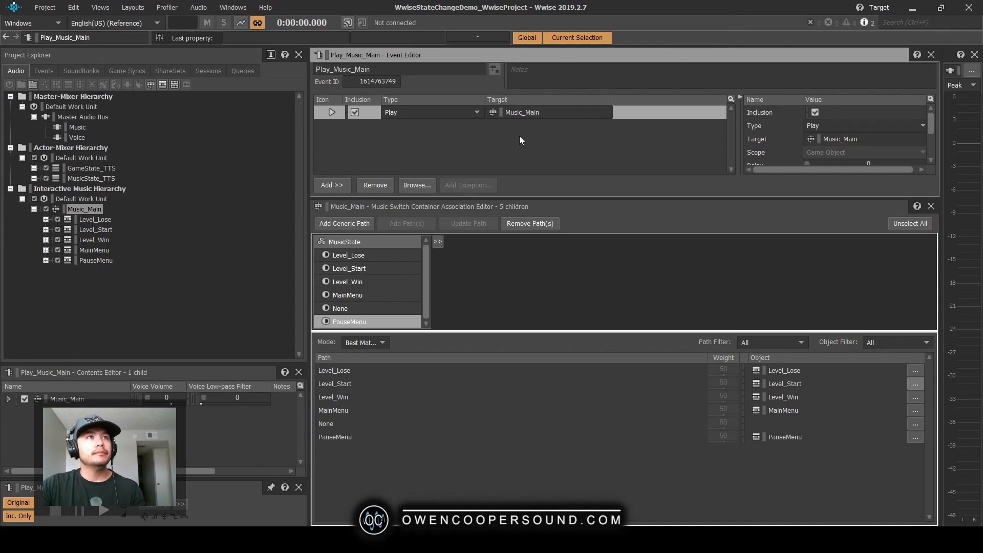
Switch to the layout that includes the Event Viewer and the Transport Control.
key("F5")
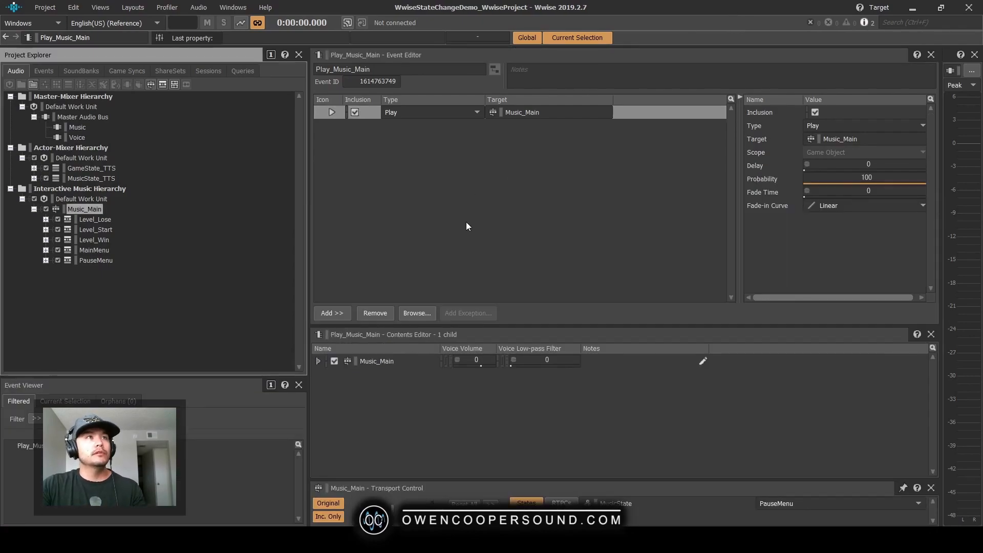
left_click(347, 189)
left_click(147, 8)
left_click(148, 8)
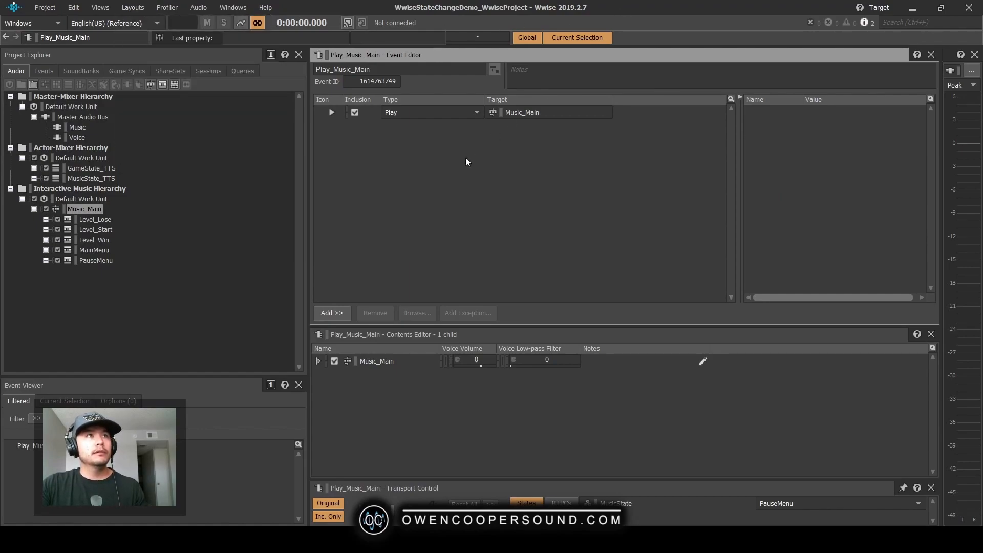
Create a Stop event for Music_Main with its default name and save the project.
right_click(98, 212)
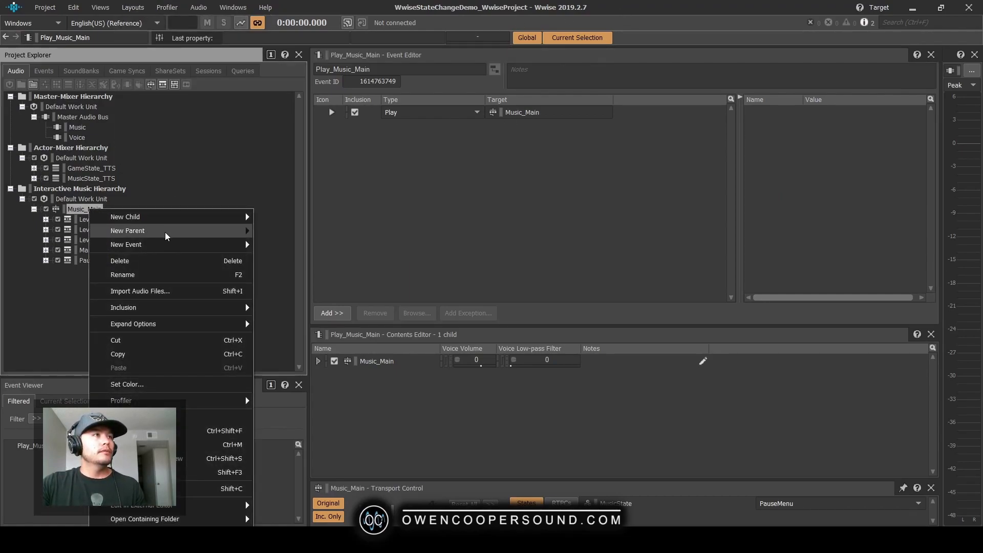
mouse_move(177, 246)
mouse_move(358, 258)
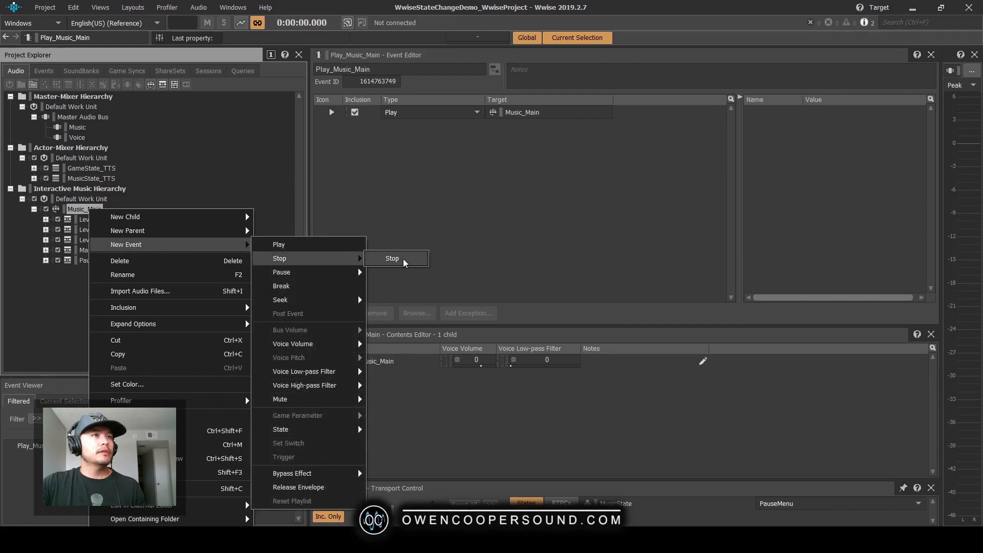
left_click(404, 259)
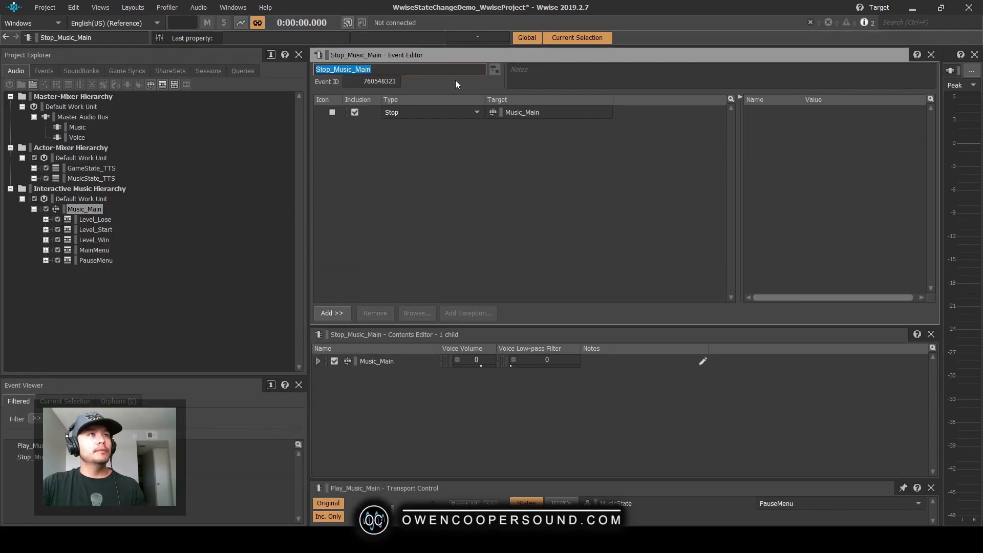
left_click(520, 237)
key("ctrl+s")
Open a new Soundcaster session and add the Play_Music_Main and Stop_Music_Main events to it.
left_click(85, 209)
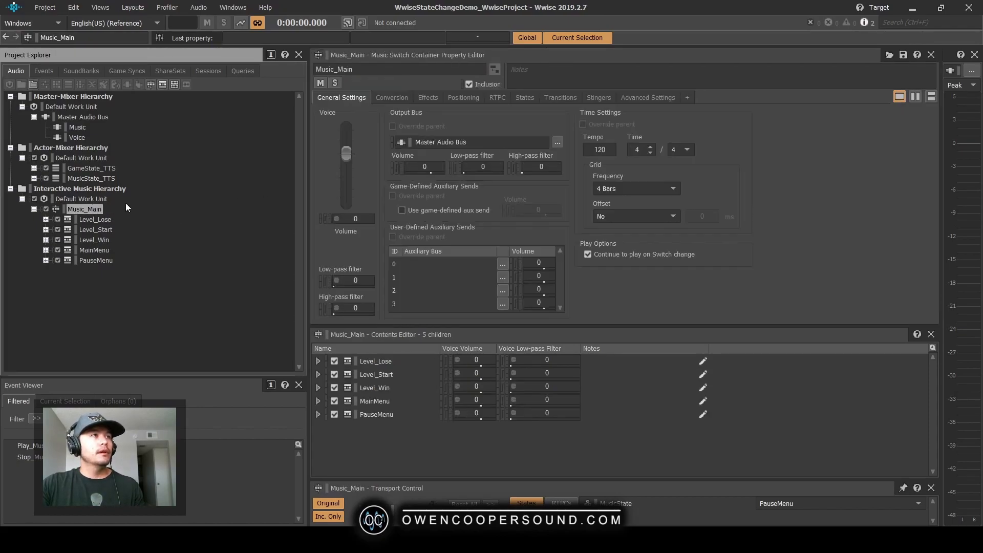
key("shift+s")
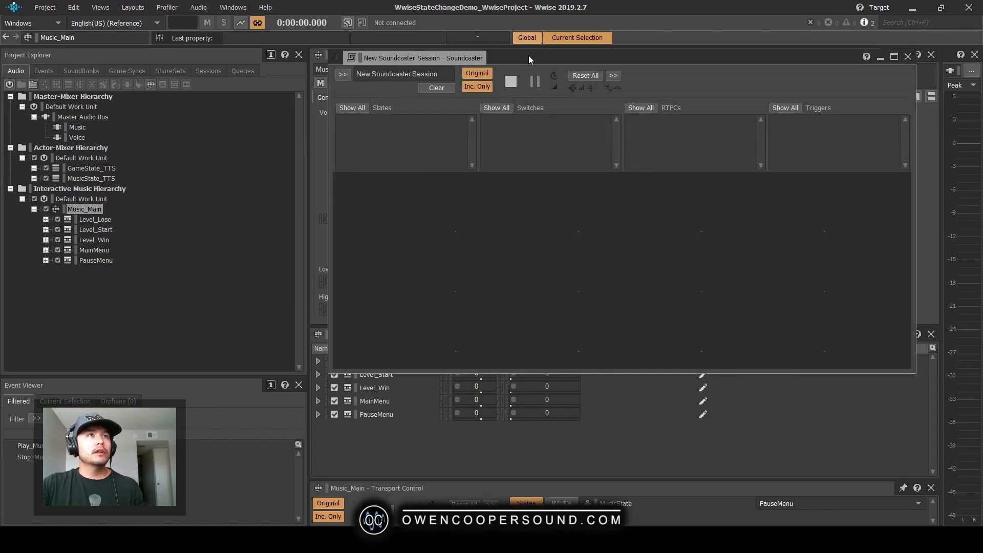
left_click_drag(528, 60, 465, 82)
left_click(14, 446)
left_click_drag(326, 232, 328, 230)
left_click_drag(23, 456, 451, 225)
left_click_drag(463, 82, 671, 113)
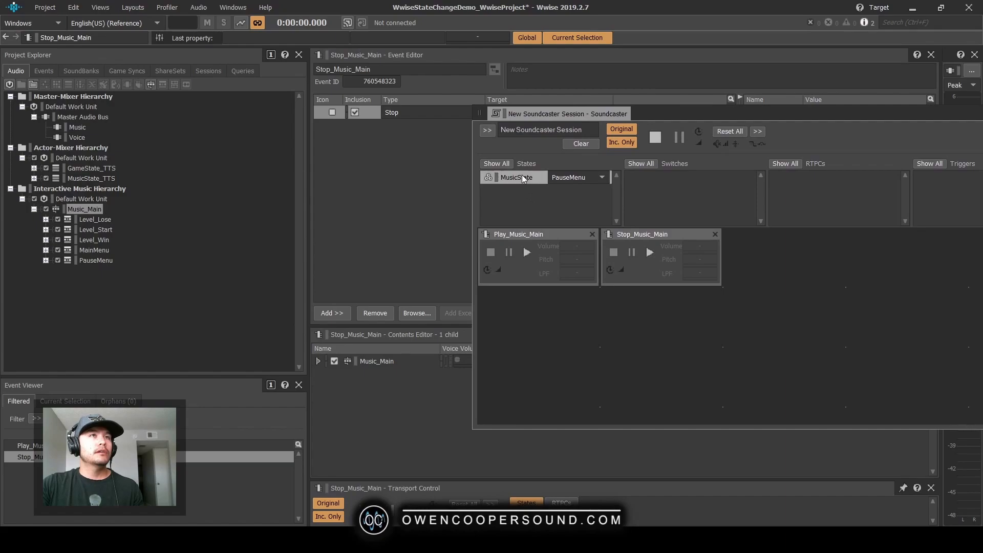
Test Play_Music_Main by starting it with MusicState at None, switching to MainMenu and PauseMenu, and stopping playback.
left_click(578, 177)
left_click(579, 188)
left_click(523, 256)
left_click(572, 176)
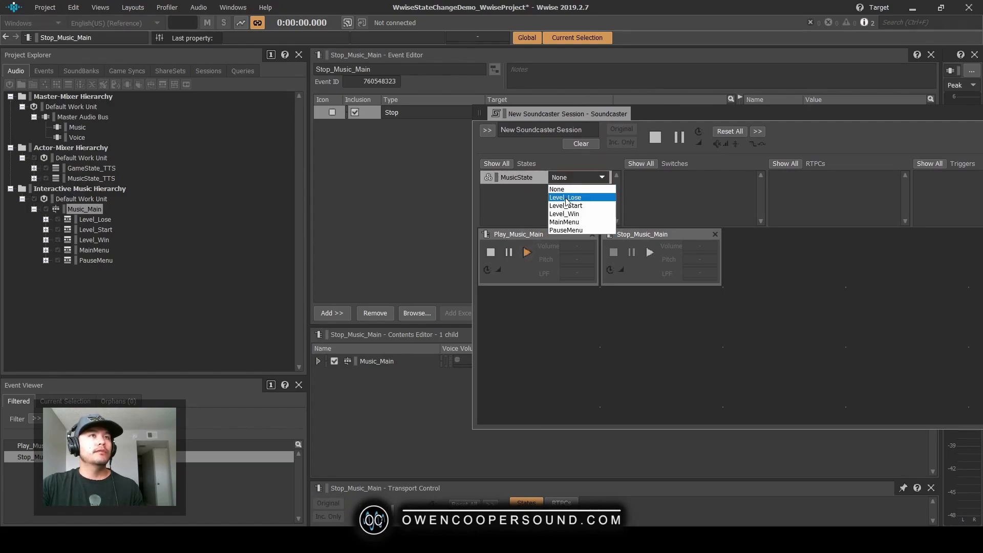
left_click(565, 222)
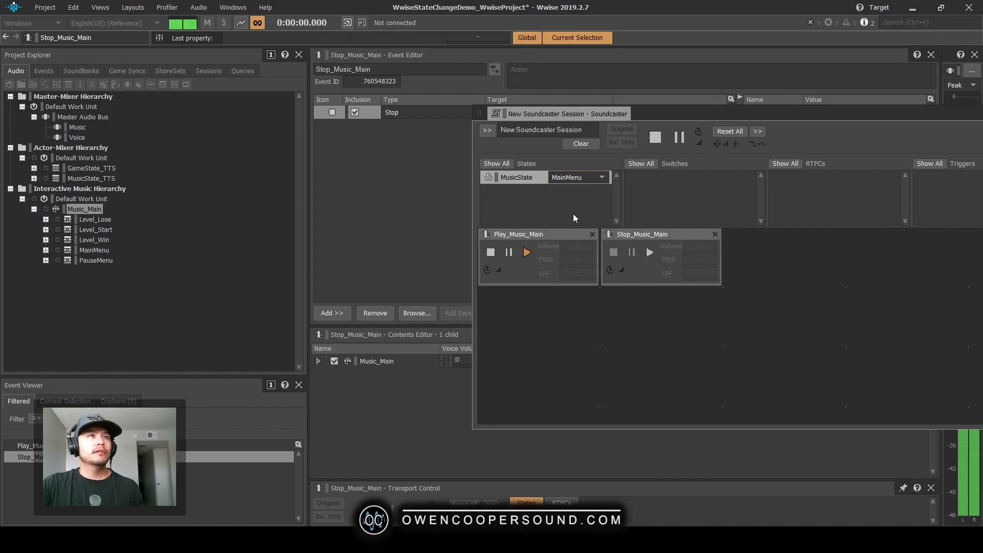
left_click(581, 177)
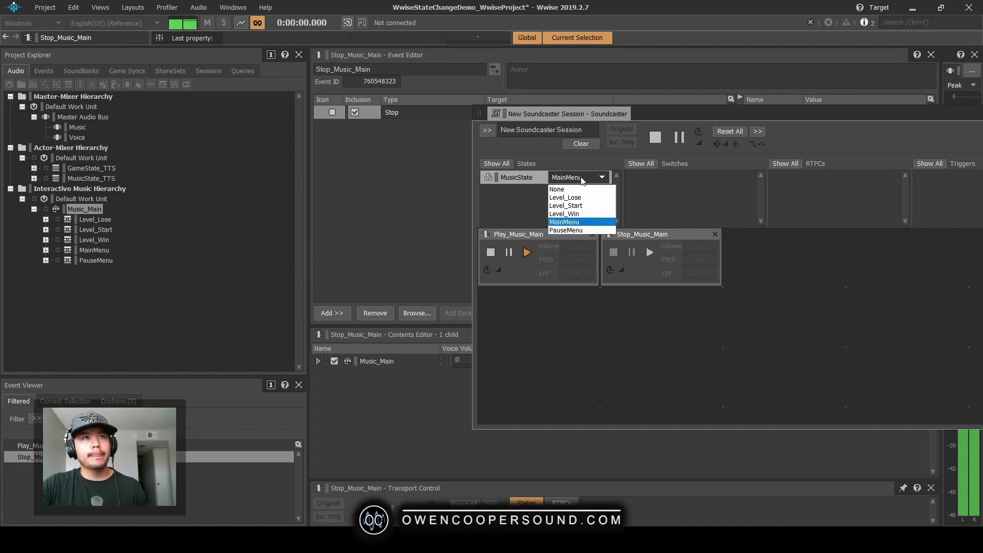
left_click(575, 223)
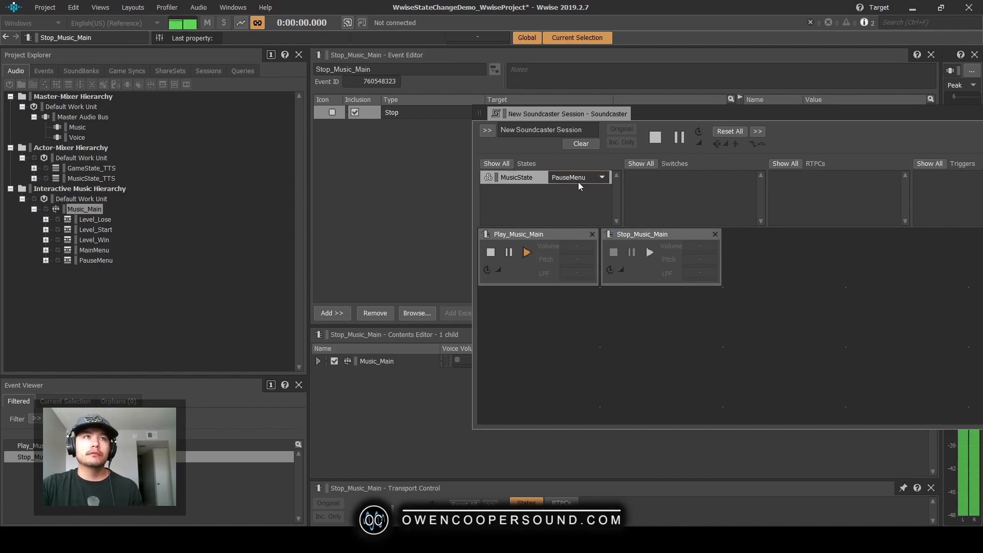
left_click(489, 259)
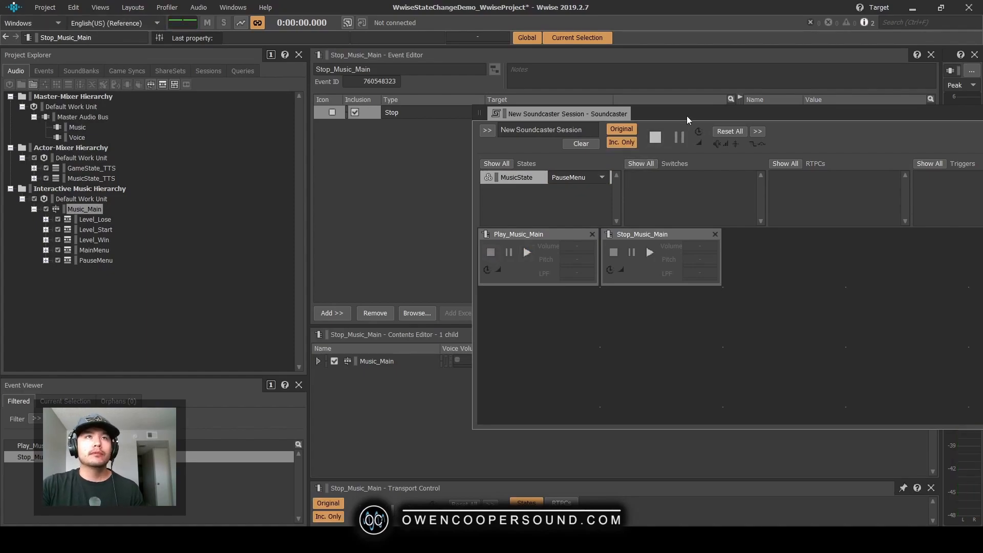
Move the Soundcaster session window aside, minimize it and close it.
left_click_drag(686, 116, 450, 188)
left_click(787, 184)
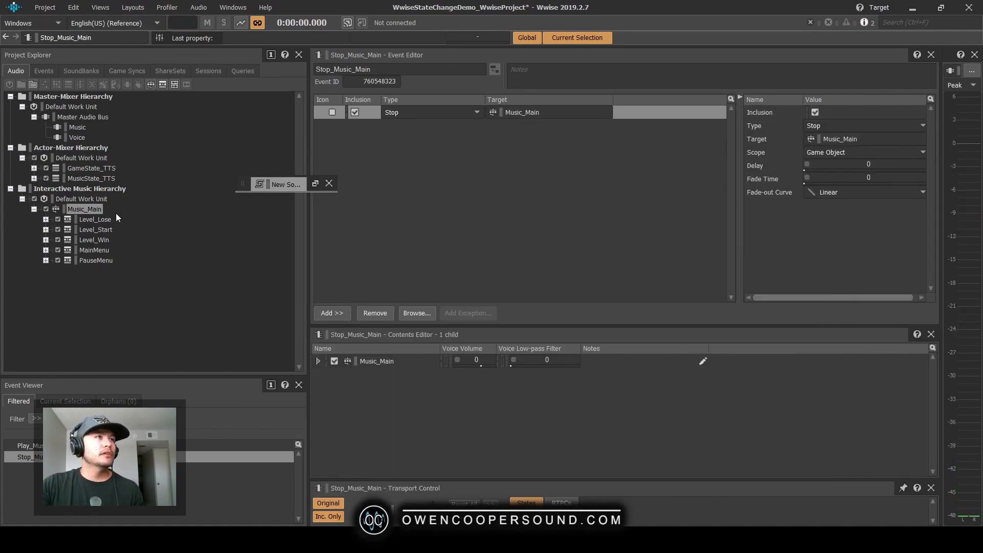
left_click(328, 183)
Show Music_Main in the Interactive Music layout with its Association Editor and save the project.
left_click(87, 209)
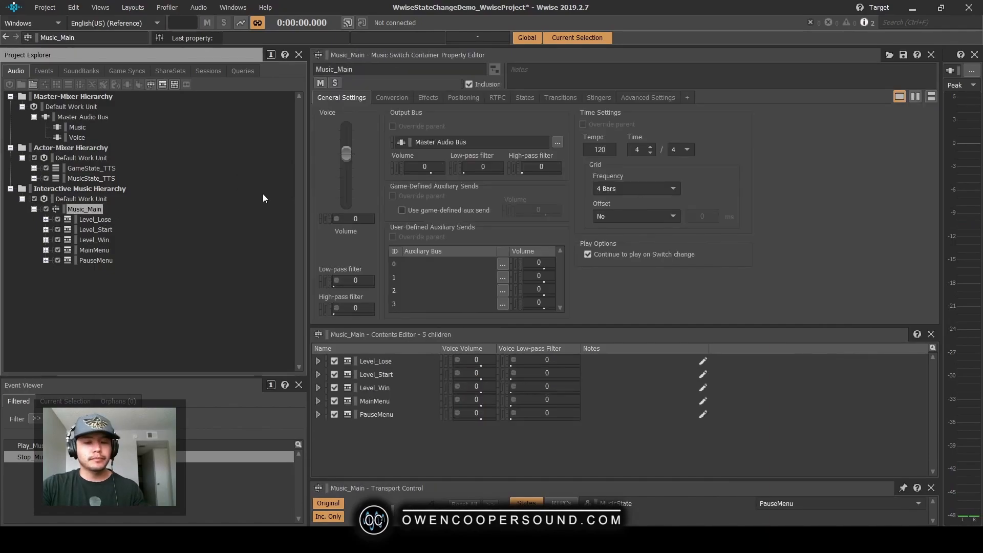
key("F10")
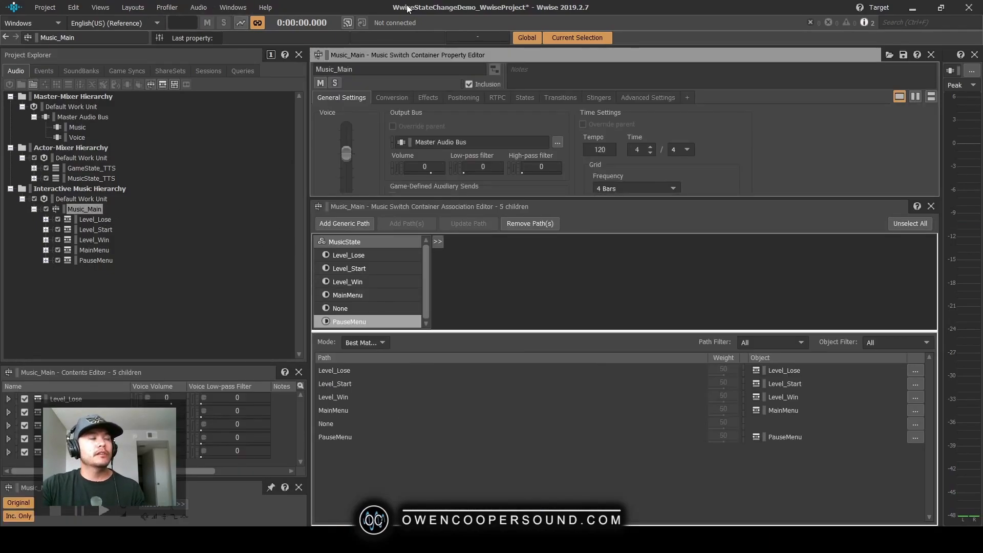
key("ctrl+s")
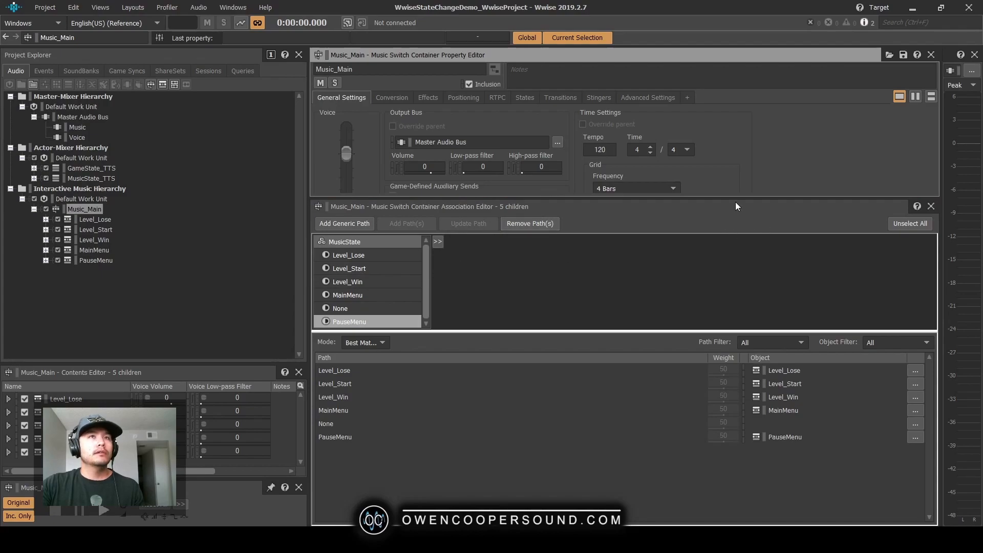
In Music_Main's Any-to-Any transition, disable Play post-exit and set Exit source at to Immediate.
left_click_drag(743, 196, 743, 283)
left_click(561, 98)
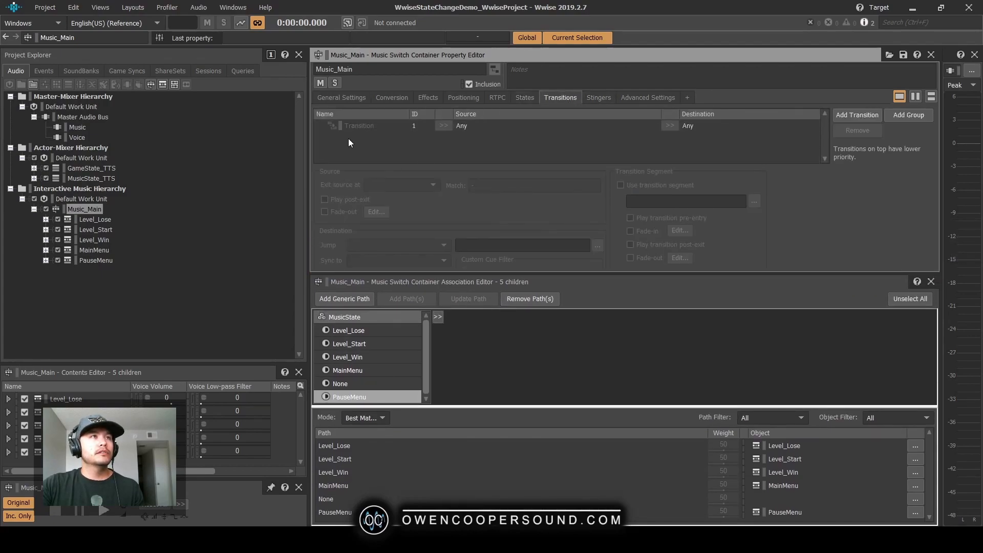
left_click(536, 129)
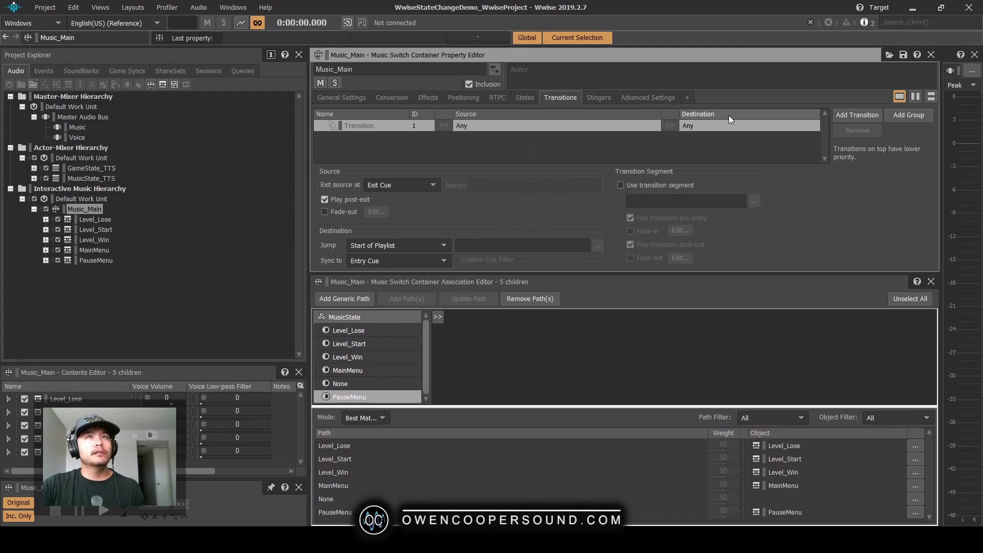
left_click(323, 200)
left_click(404, 184)
left_click(397, 195)
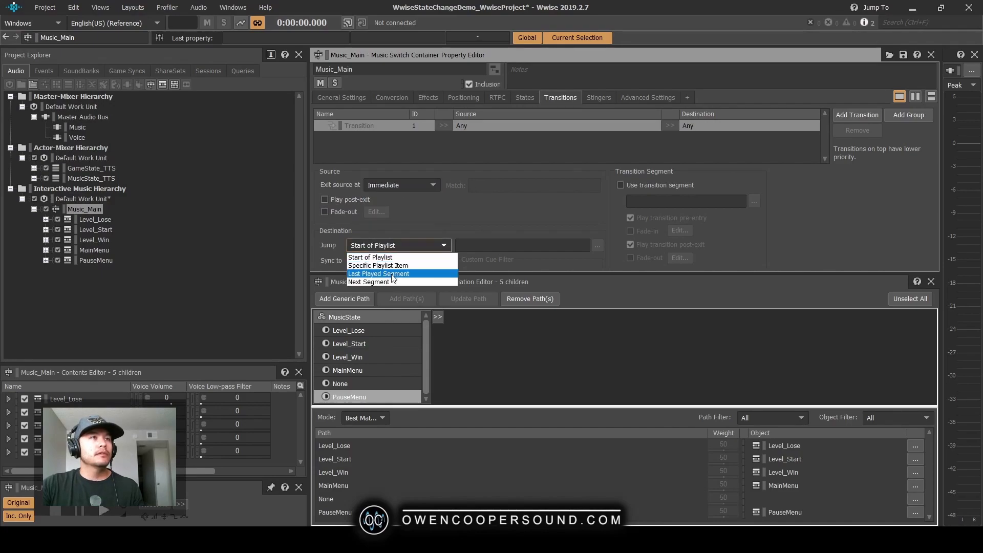
Set the transition destination's Jump to Last Played Segment and Sync to Last Exit Position, and save the project.
left_click(425, 273)
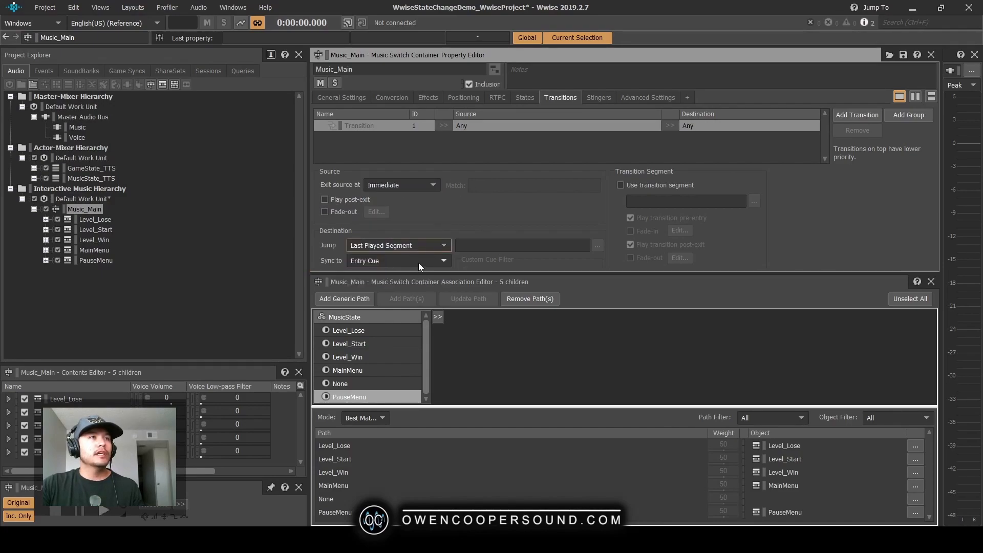
left_click(419, 262)
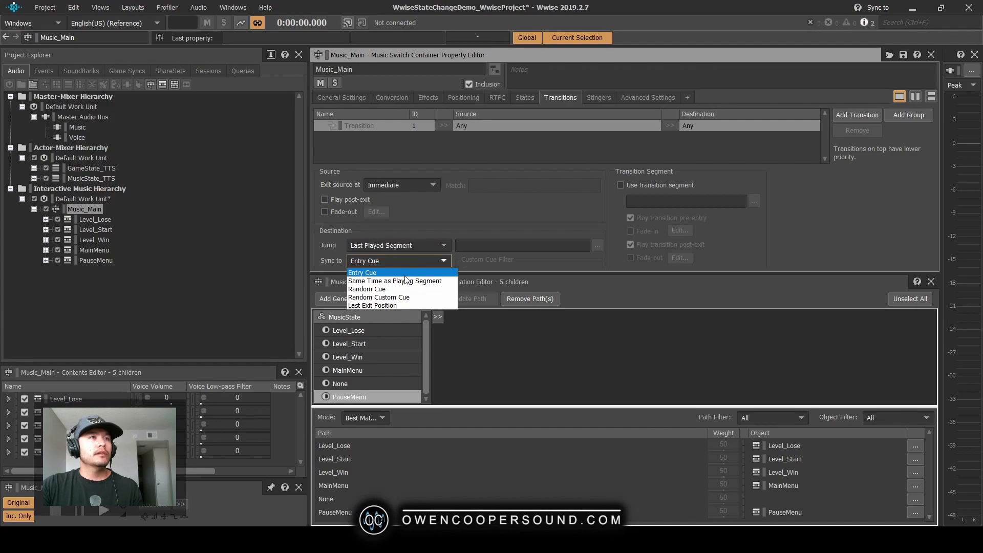
left_click(395, 305)
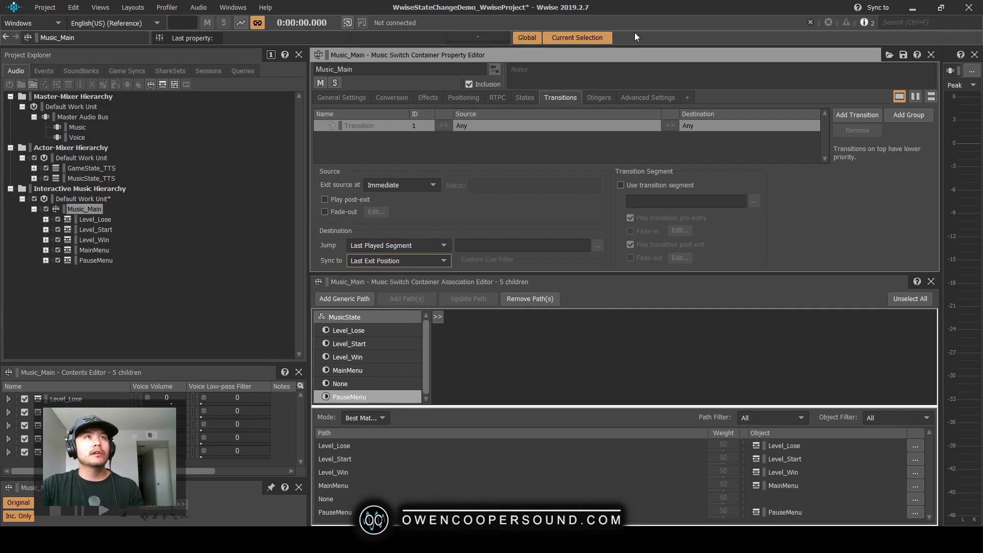
key("ctrl+s")
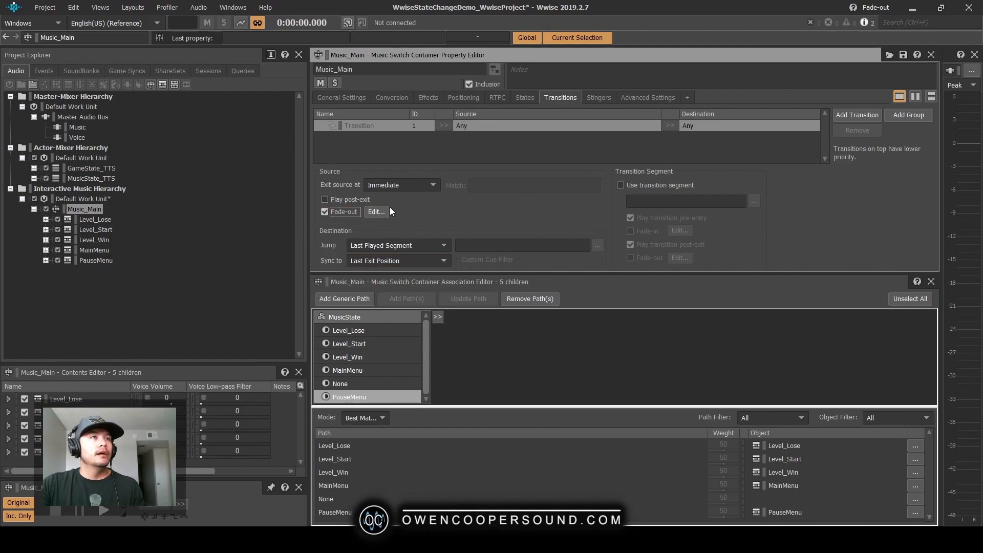
Enable the transition's source fade-out with a time of 1 and an offset of 0.5.
left_click(348, 211)
left_click(376, 211)
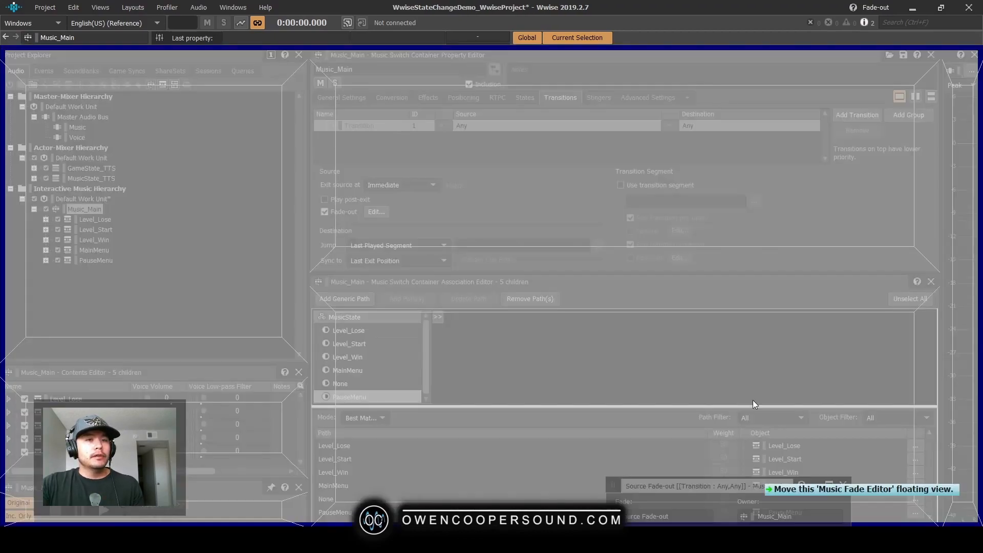
left_click_drag(418, 143, 536, 128)
left_click(457, 295)
type("1")
key("Tab")
type("0.5")
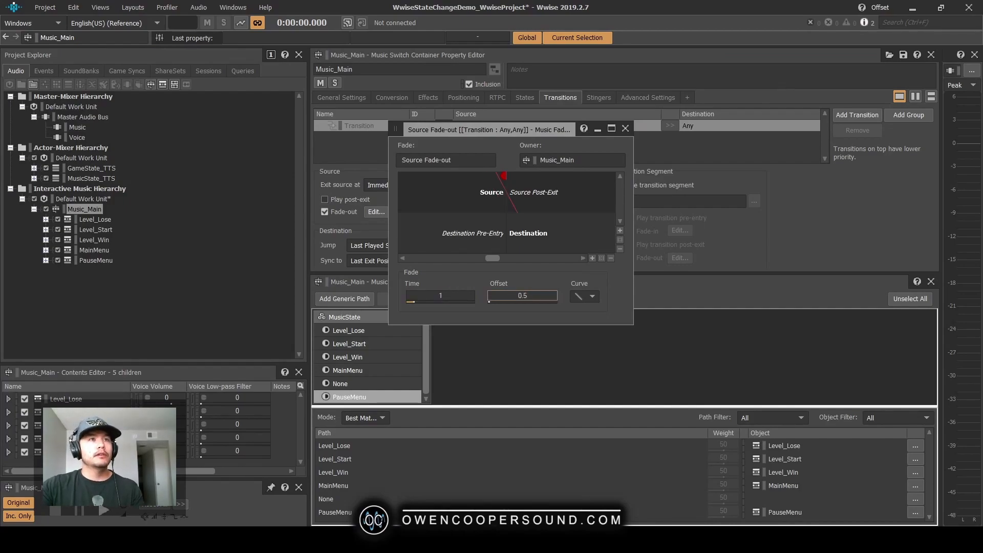
left_click(625, 129)
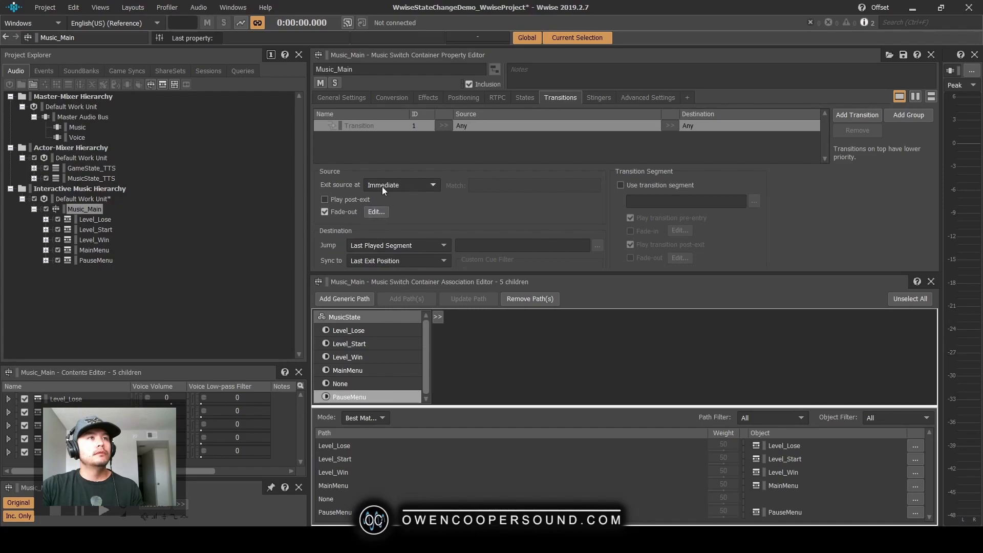
Disable the destination's Play pre-entry, enable its fade-in with time 1 and offset -0.5, and save the project.
scroll(441, 245, "down", 1)
scroll(418, 246, "up", 1)
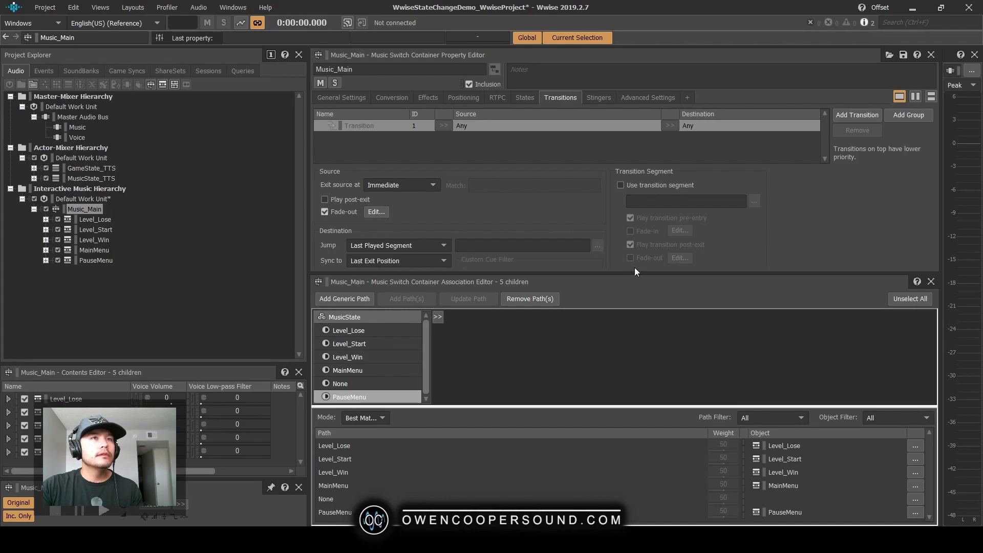
left_click_drag(640, 273, 643, 340)
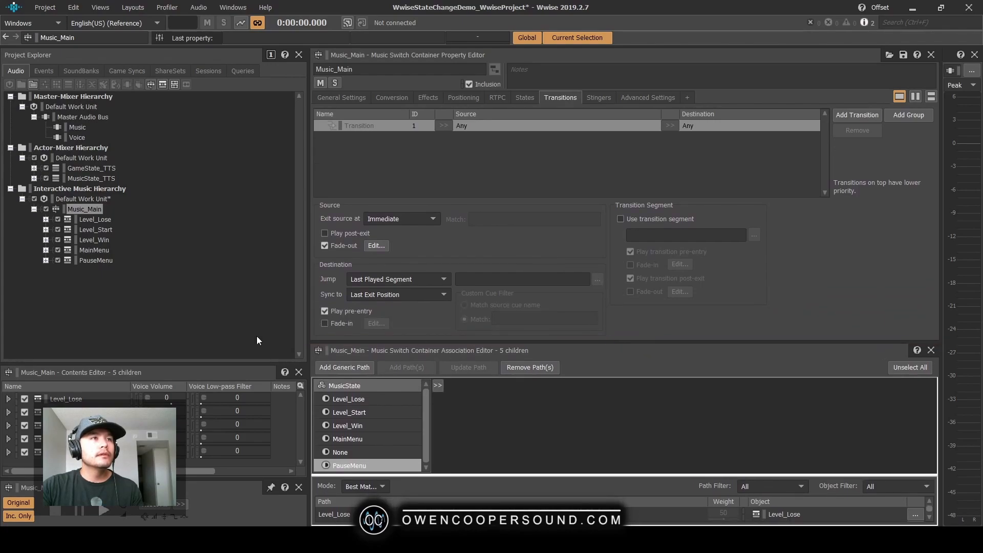
left_click(324, 311)
left_click(324, 322)
left_click(375, 323)
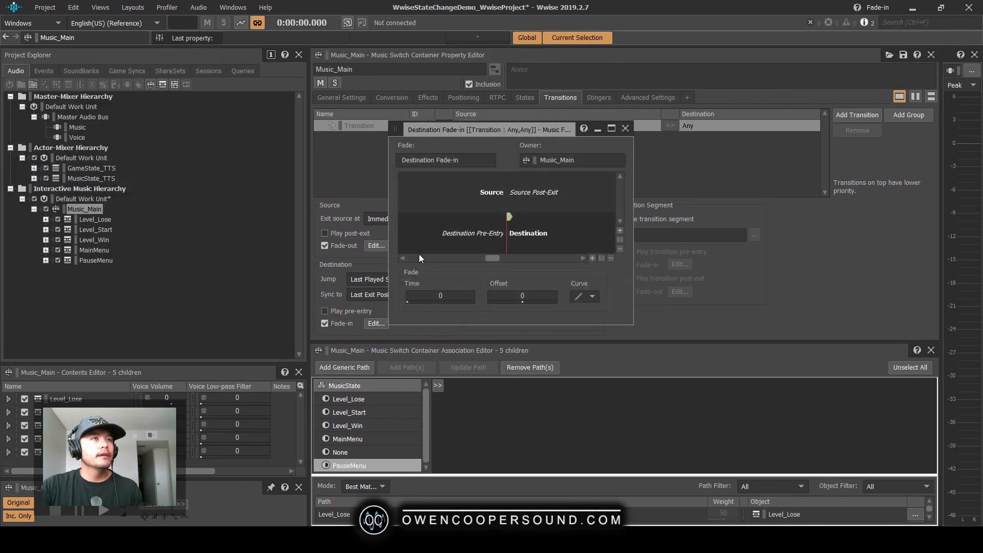
left_click(463, 297)
type("1")
key("Tab")
type("-0.5")
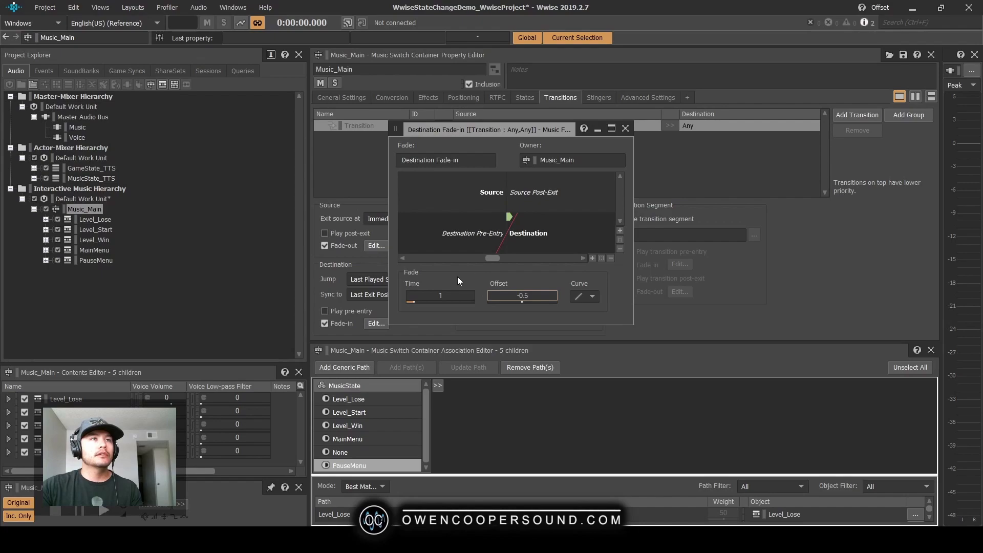
left_click(625, 128)
key("ctrl+s")
Test Play_Music_Main in Soundcaster from PauseMenu through Level_Lose, Level_Start, Level_Win and MainMenu, stopping playback and closing the session when done.
key("shift+s")
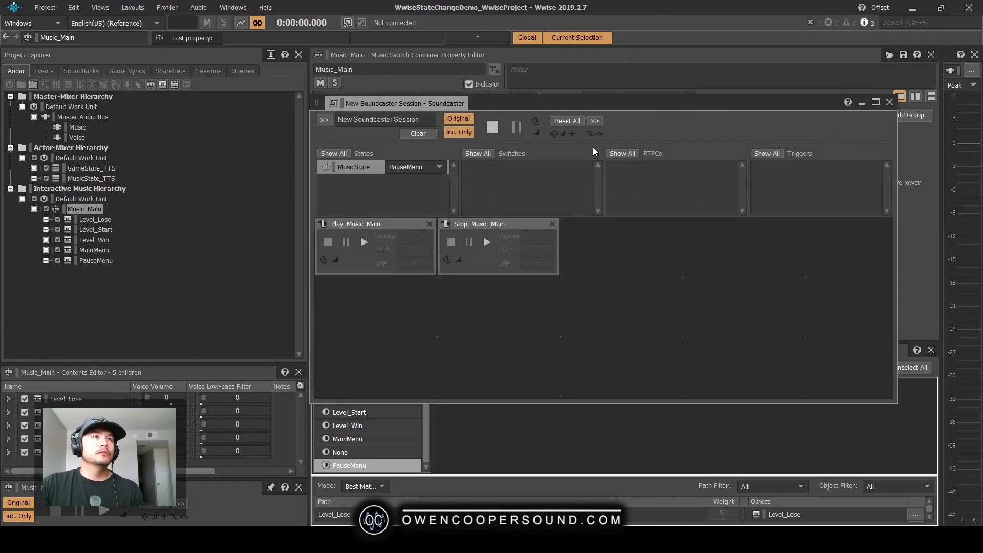
left_click(363, 241)
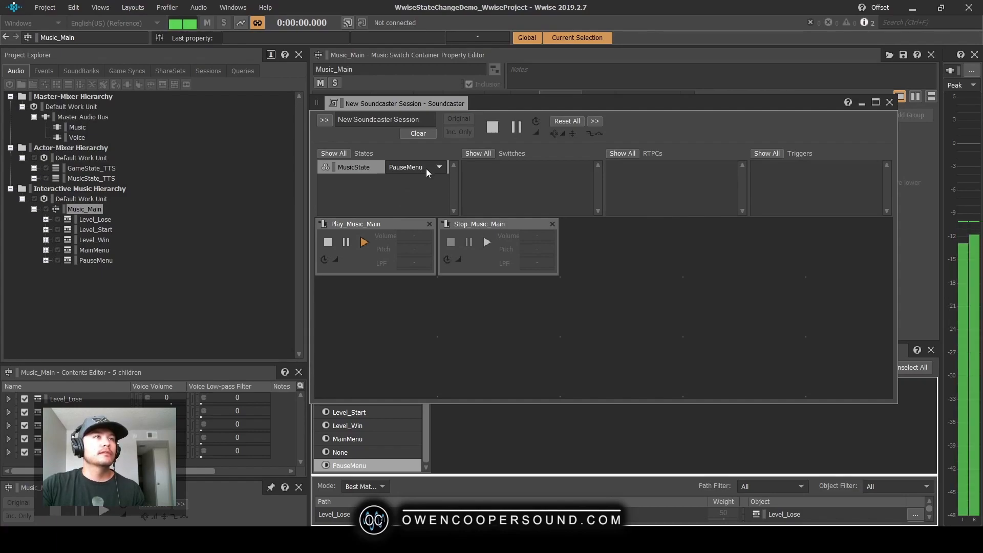
left_click(425, 168)
left_click(420, 184)
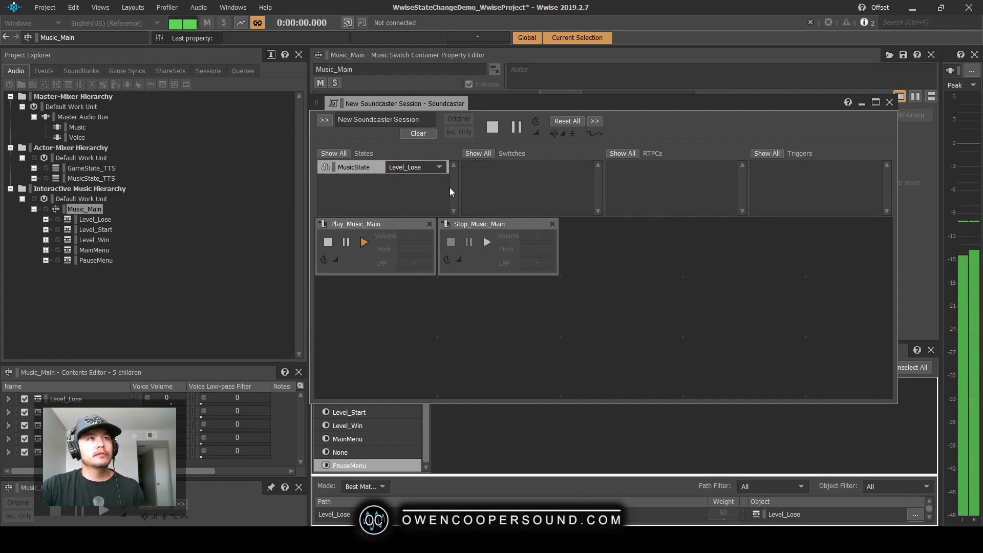
left_click(418, 168)
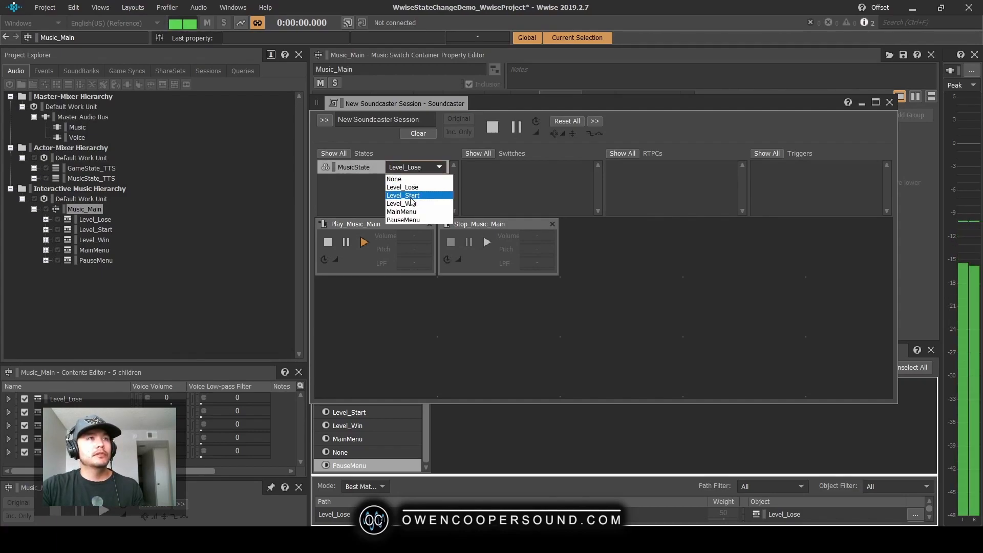
left_click(410, 197)
left_click(416, 170)
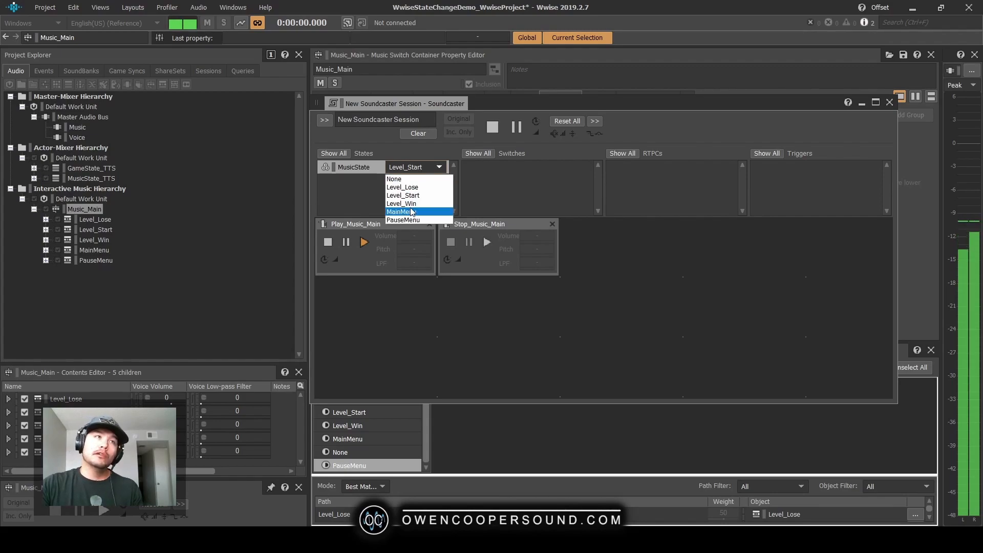
left_click(410, 203)
left_click(425, 169)
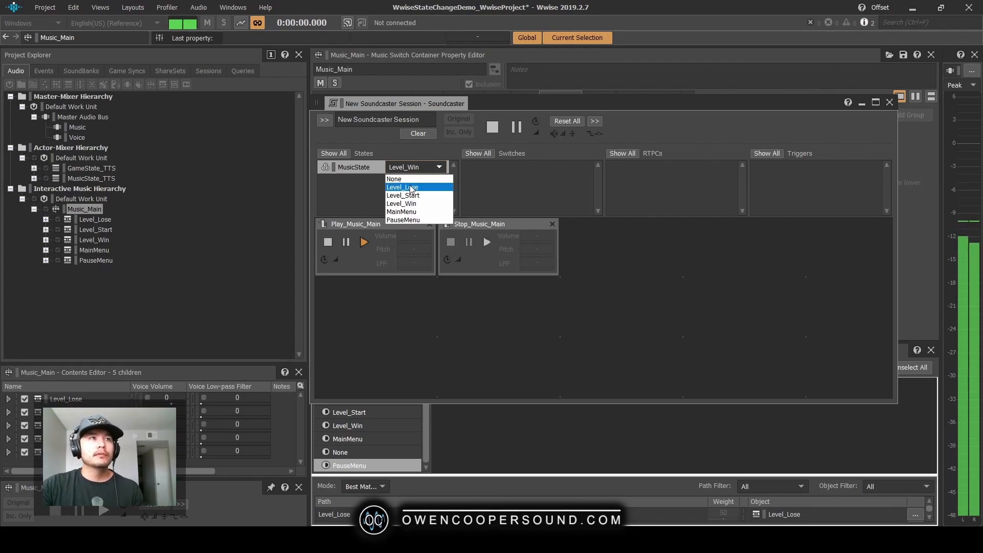
left_click(401, 211)
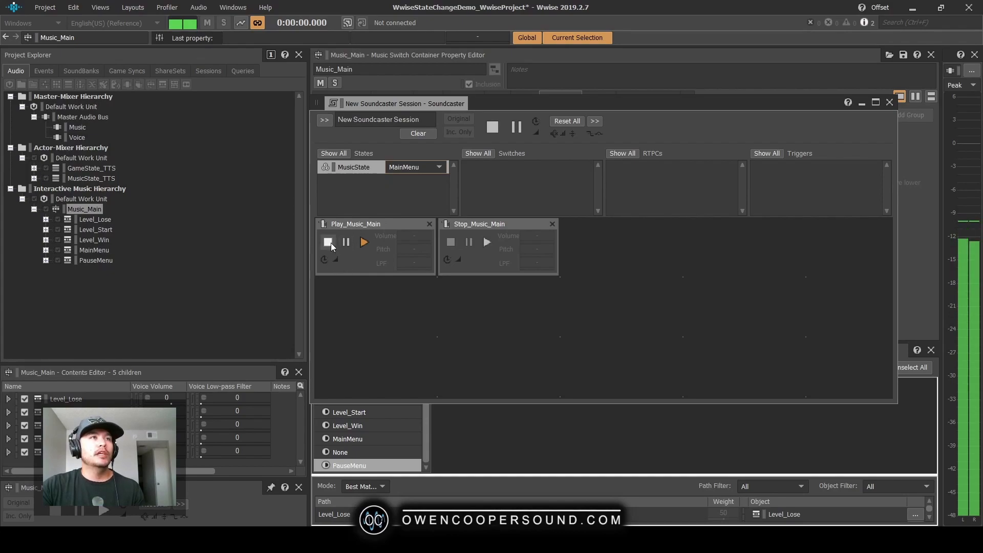
left_click(328, 242)
key("ctrl+s")
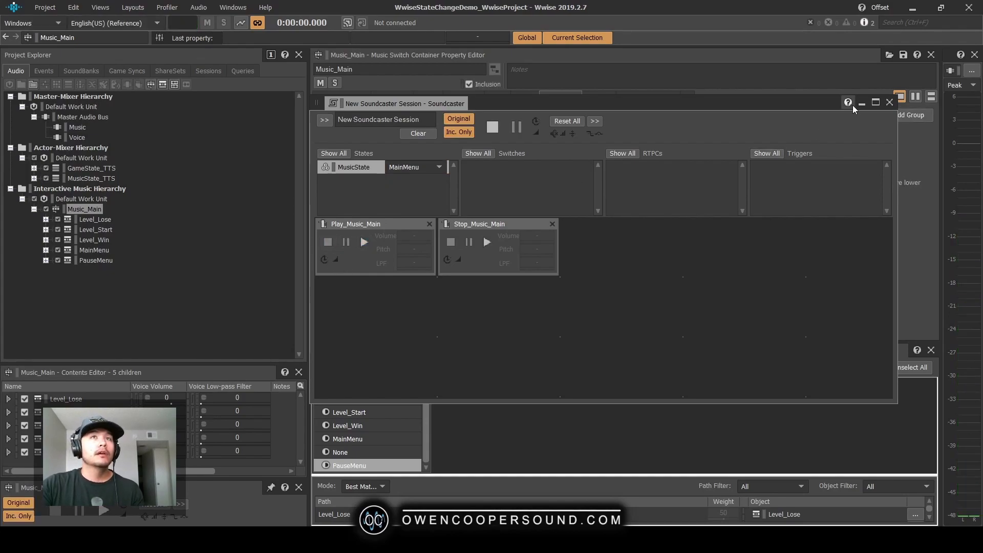
left_click(889, 101)
Create a separate Play event for each of the GameState_TTS and MusicState_TTS containers and save the project.
left_click(112, 309)
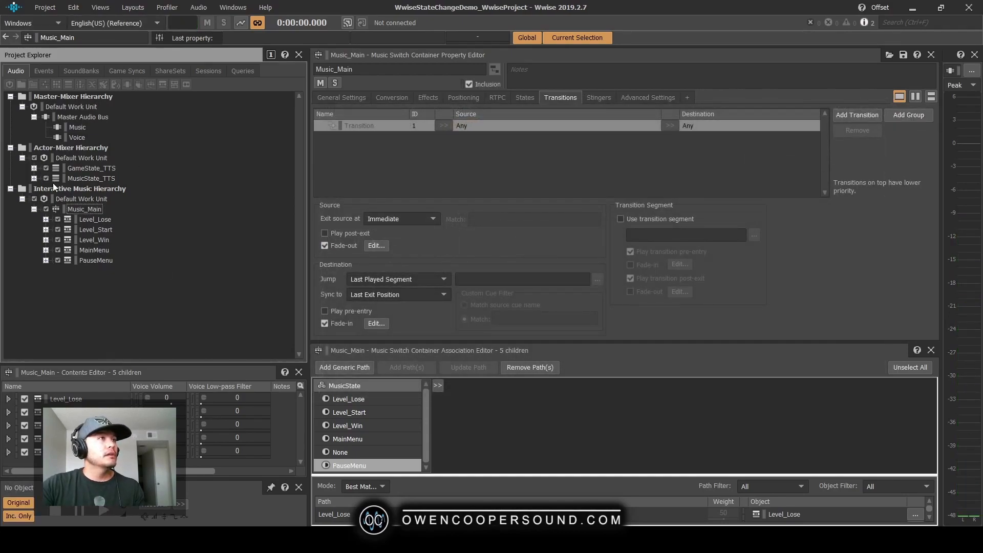
left_click(34, 179)
left_click(34, 168)
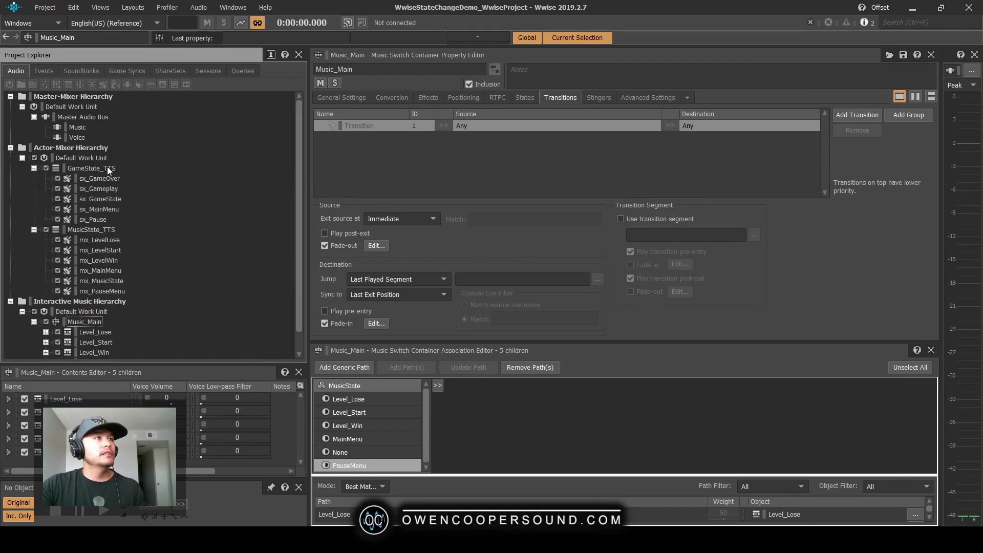
left_click(106, 168)
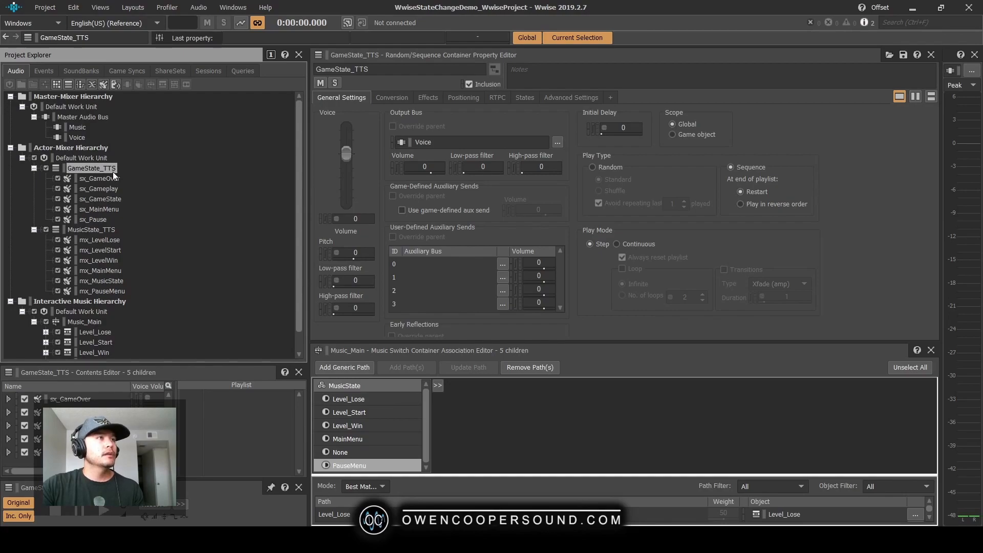
left_click(108, 231, "ctrl")
right_click(107, 232)
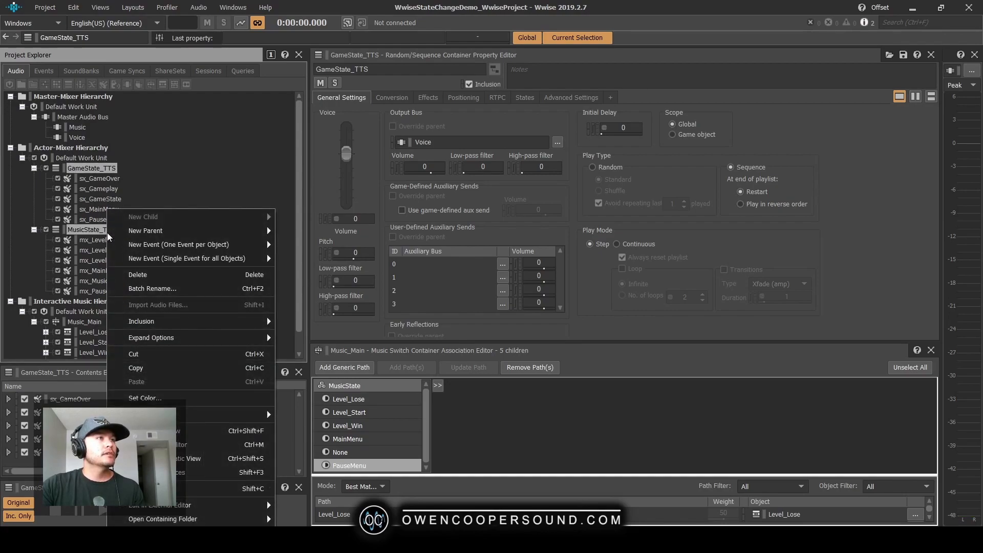
mouse_move(214, 249)
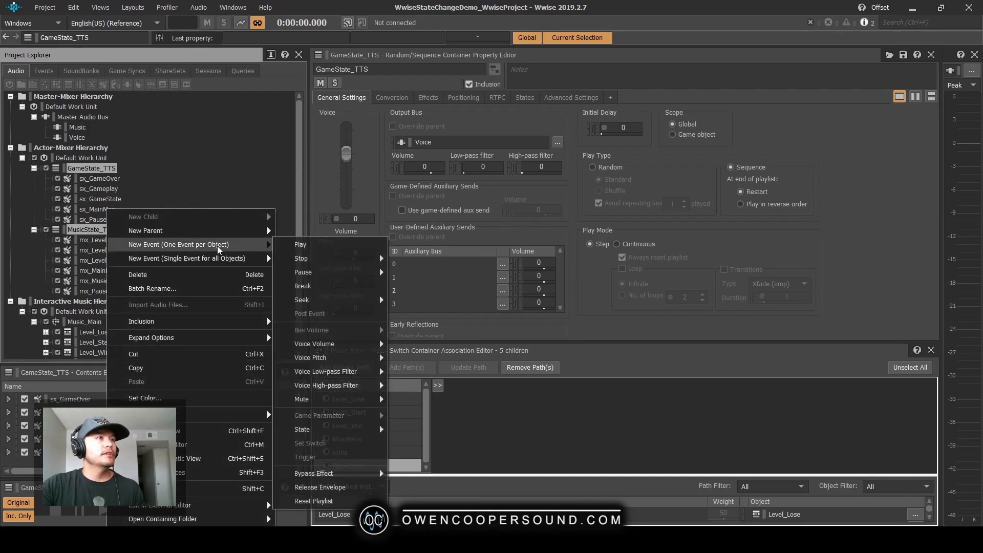
left_click(292, 247)
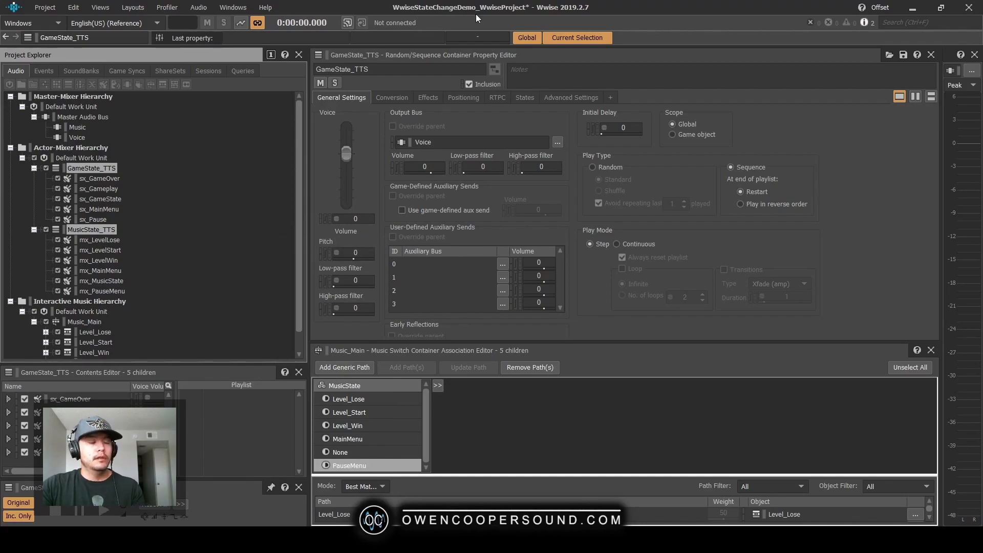
key("ctrl+s")
Select the GameState_TTS container and switch to the Designer layout, with the Contents Editor beneath the Property Editor.
left_click(104, 168)
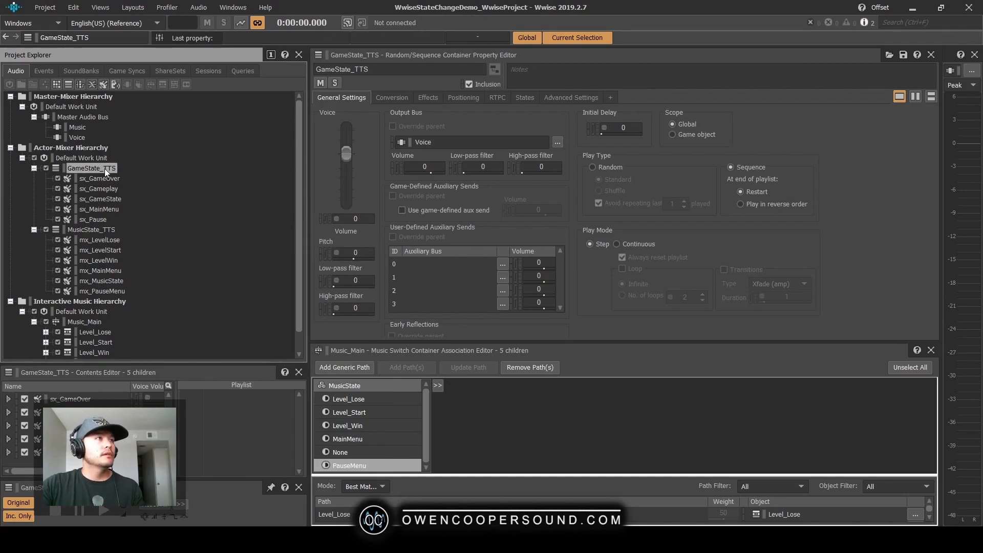
left_click(108, 185)
left_click(110, 168)
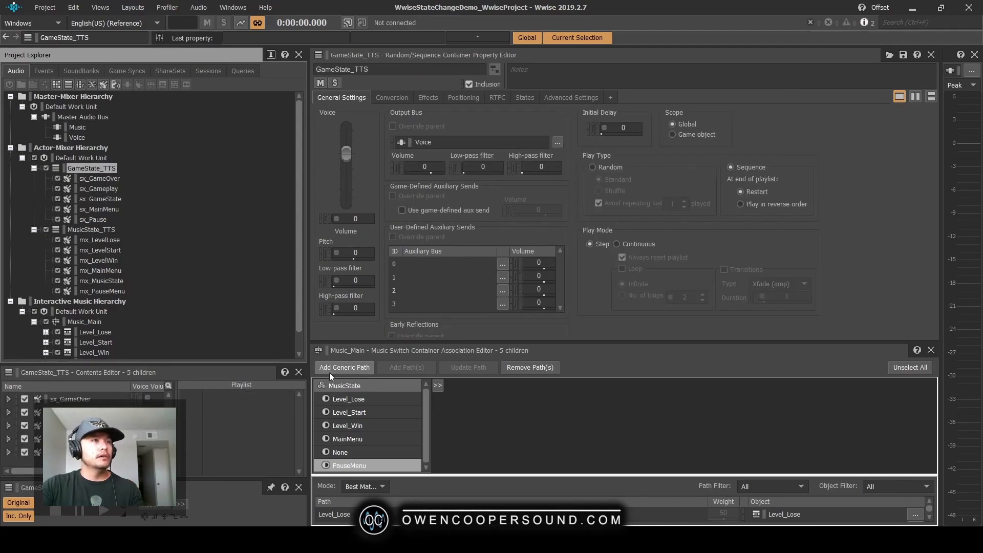
key("F5")
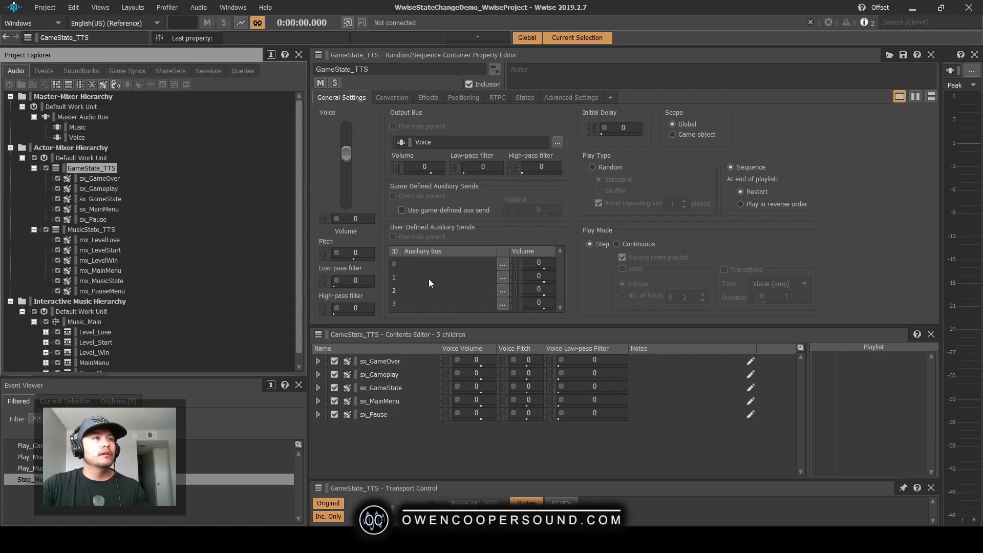
Look through the sounds in both TTS containers and audition sx_GameState and mx_MusicState.
left_click(94, 177)
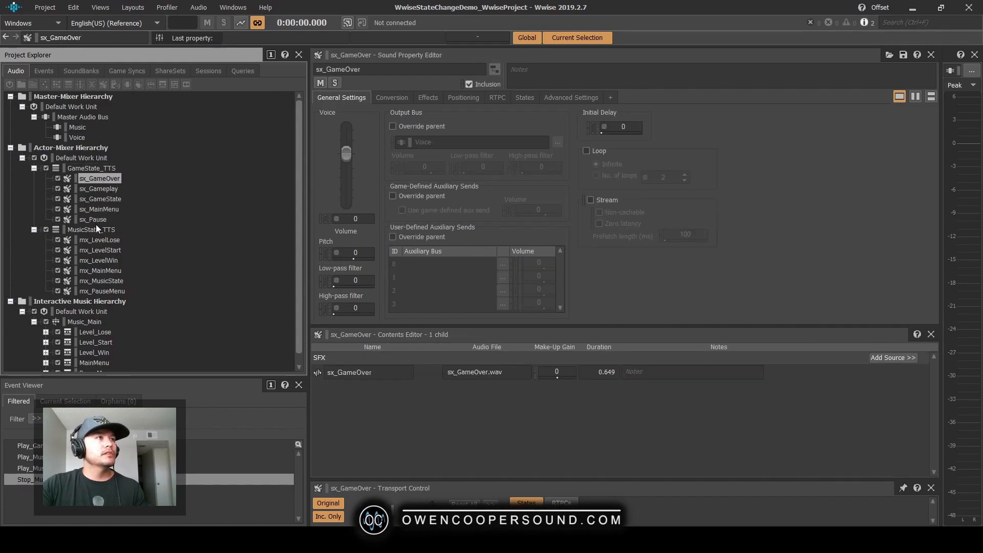
left_click(98, 229)
left_click(106, 169)
left_click(109, 199)
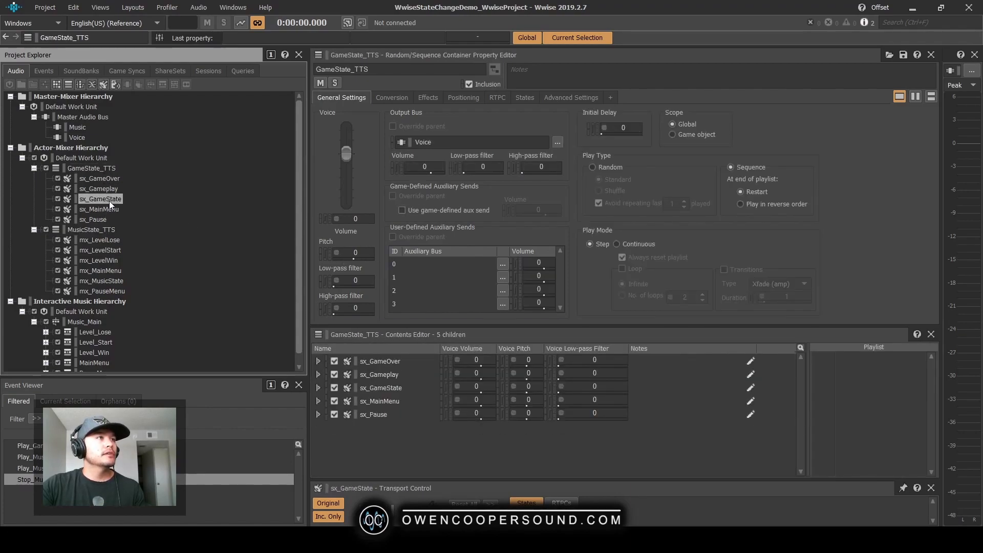
key("space")
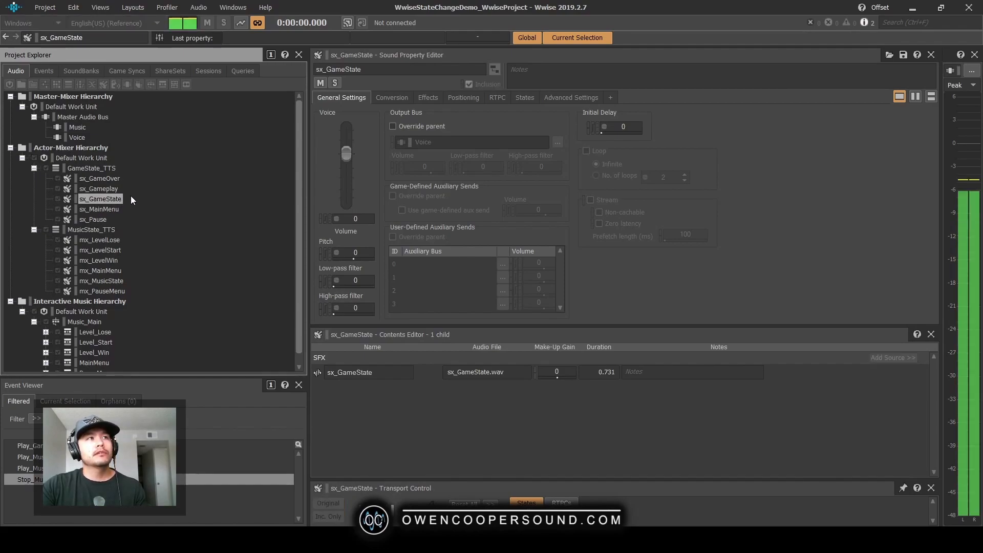
left_click(113, 281)
key("space")
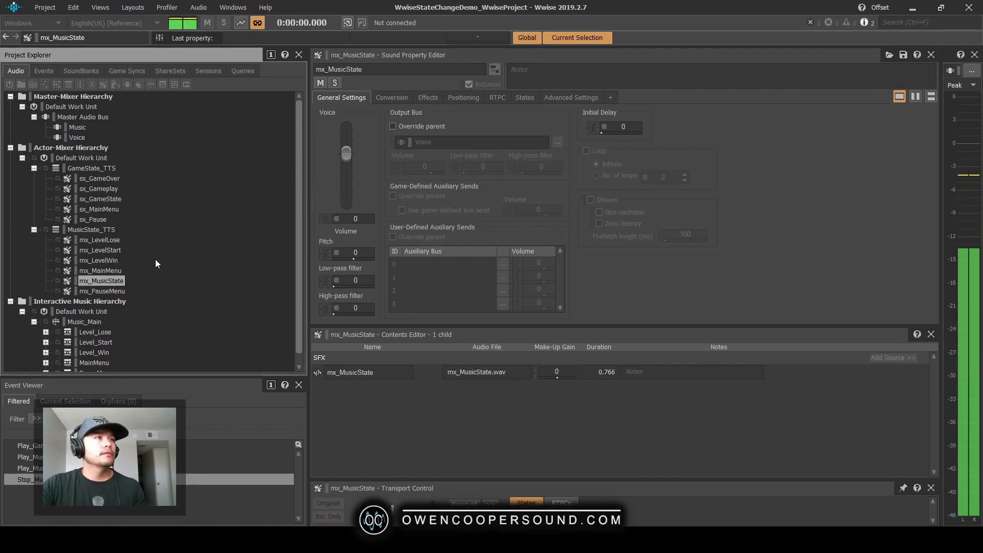
left_click(104, 251)
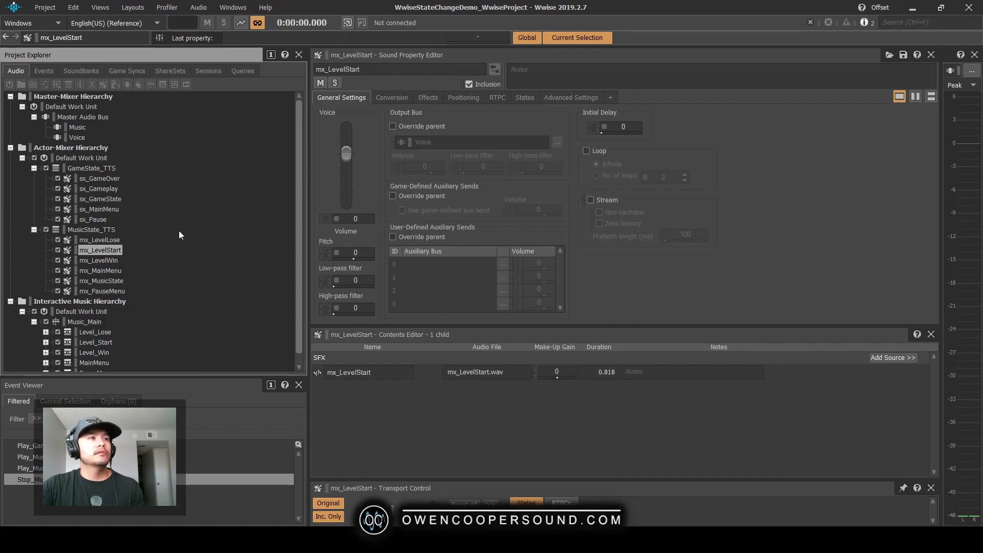
Group sx_GameOver, sx_Gameplay, sx_MainMenu and sx_Pause under a new parent switch container named GameState_Switch.
left_click(95, 169)
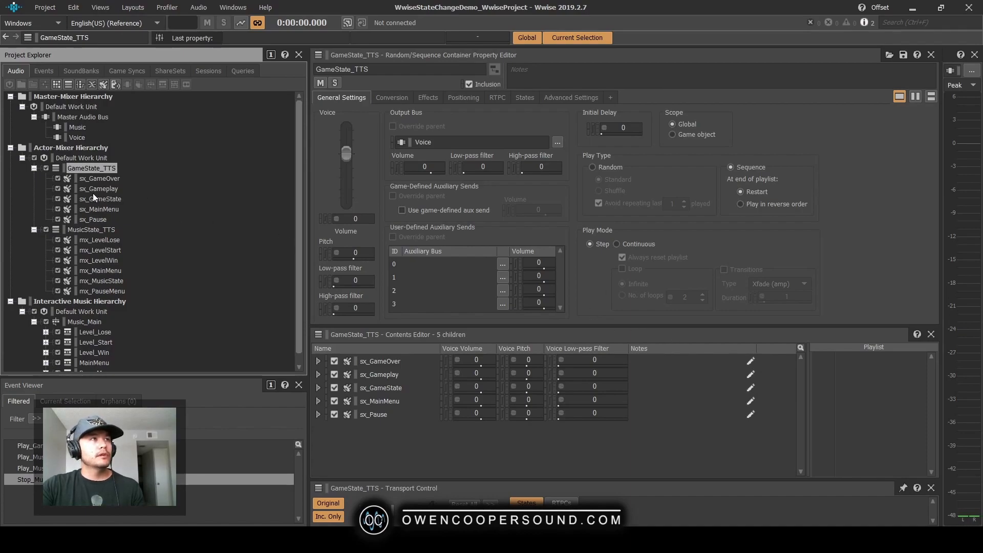
left_click(100, 209)
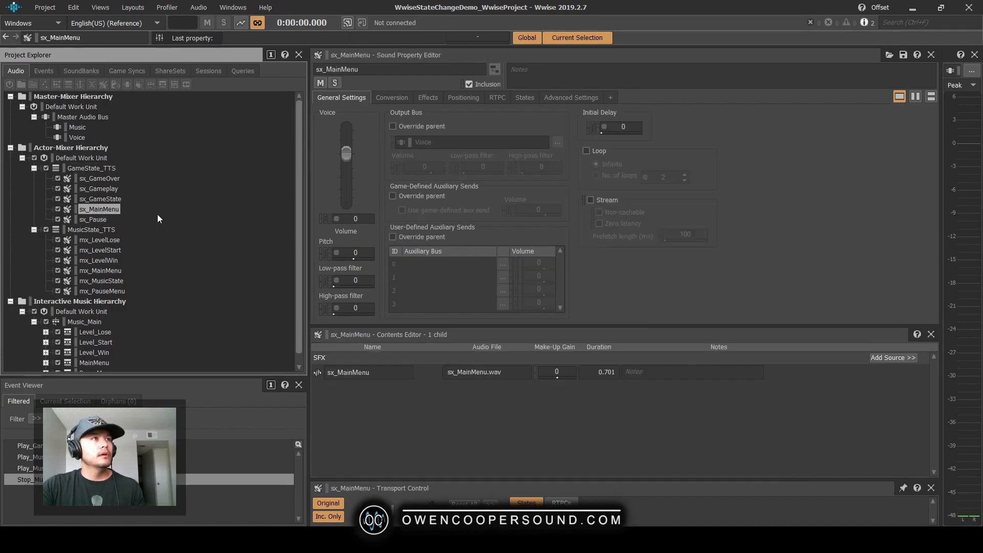
left_click(98, 219, "shift")
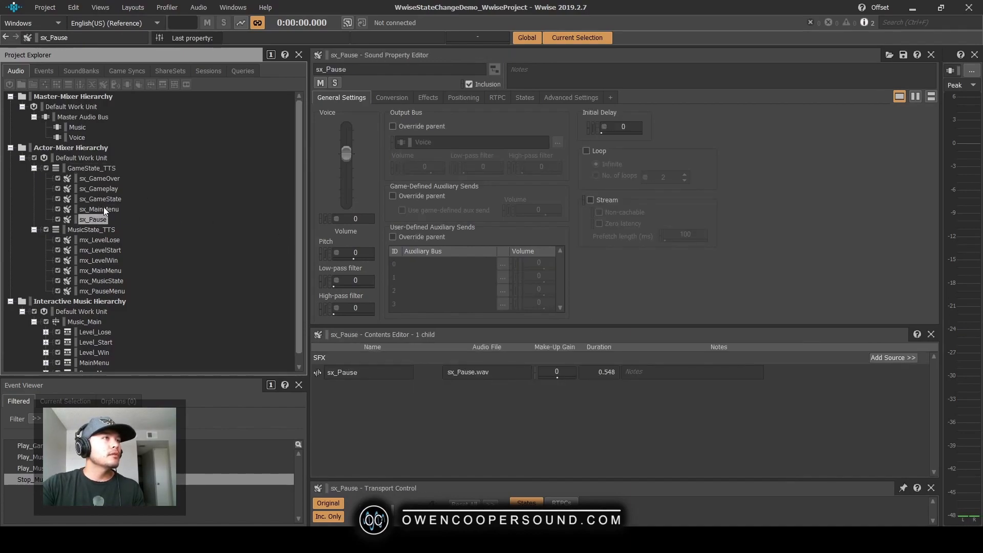
left_click(112, 179, "ctrl")
right_click(120, 186)
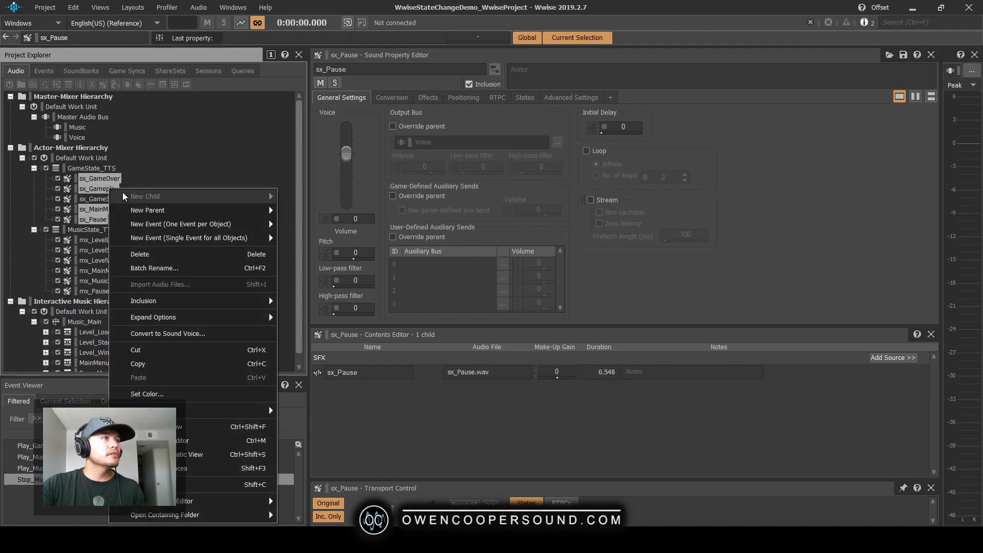
mouse_move(188, 210)
left_click(315, 210)
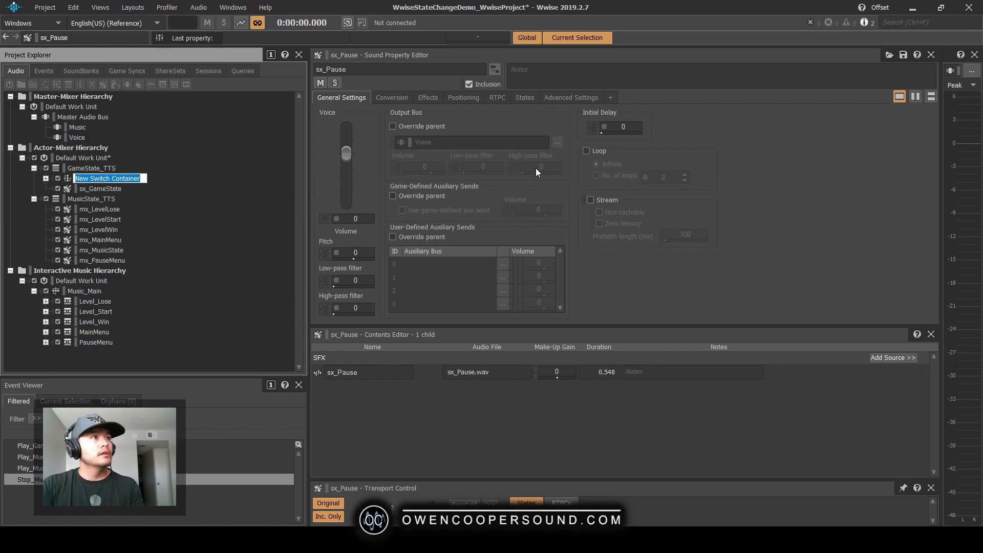
type("GameState_Switch")
key("Return")
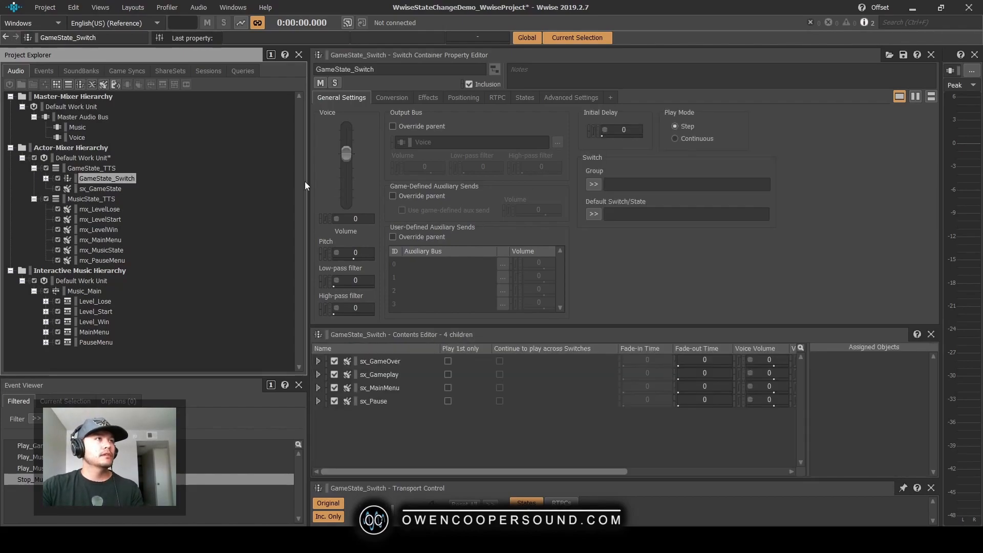
Expand GameState_Switch and set its switch group to the GameState state group.
left_click(46, 178)
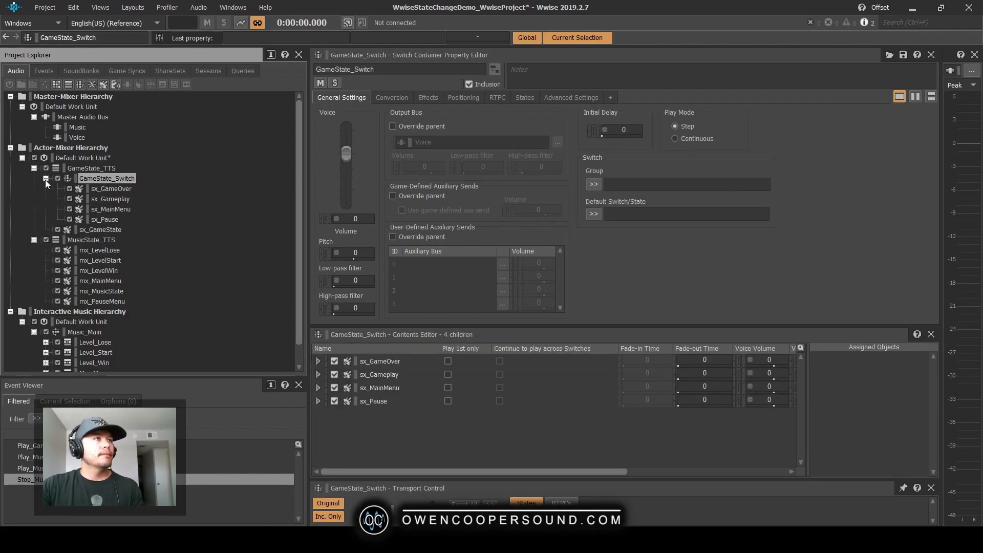
left_click(593, 184)
mouse_move(645, 199)
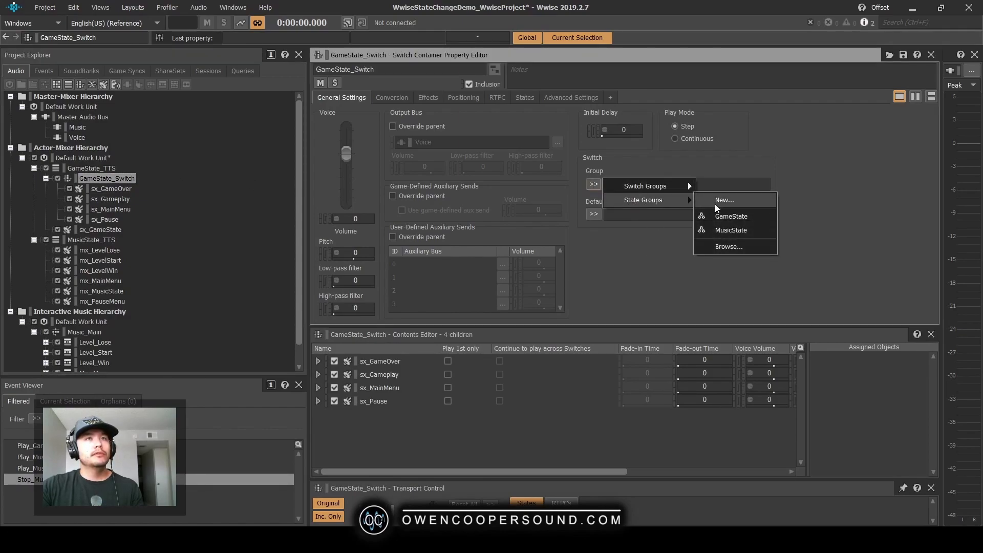
left_click(755, 216)
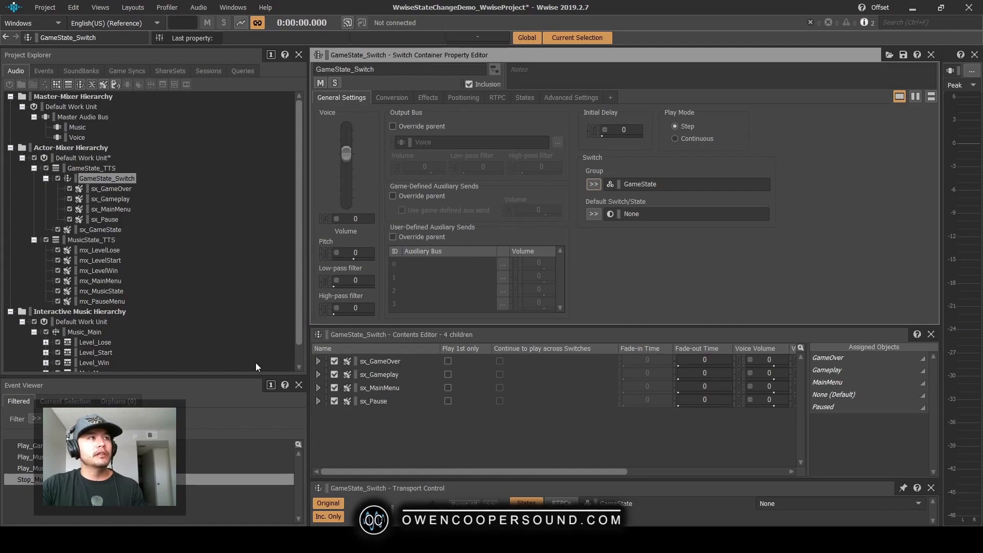
Assign sx_GameOver, sx_Gameplay, sx_MainMenu and sx_Pause to the GameOver, Gameplay, MainMenu and Paused states respectively.
left_click_drag(389, 363, 847, 360)
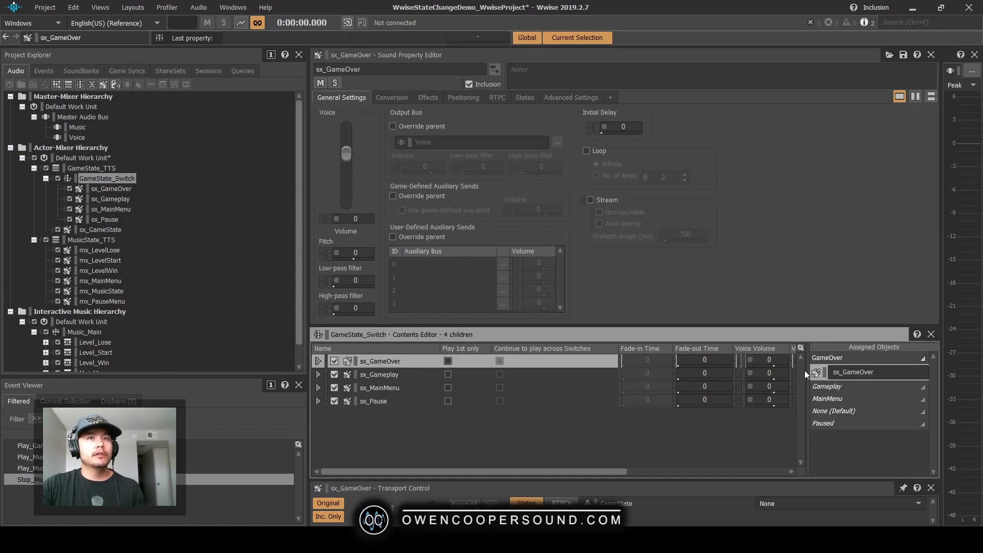
left_click_drag(379, 374, 850, 387)
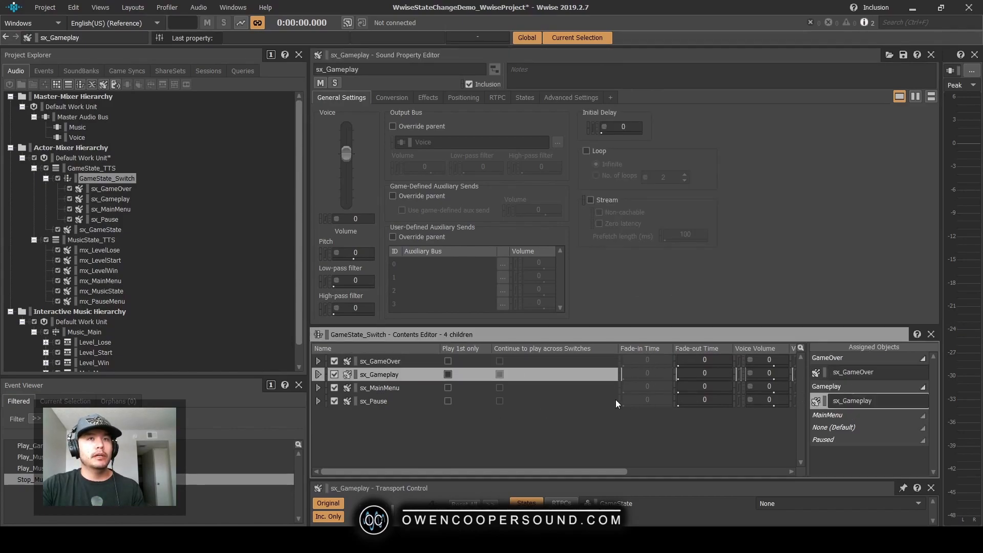
left_click(381, 387)
left_click_drag(382, 388, 840, 413)
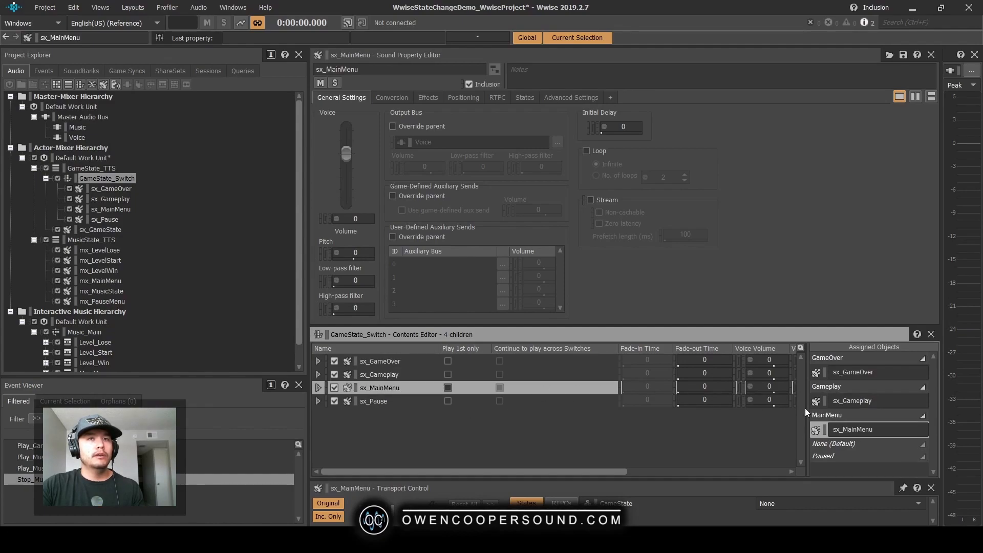
left_click_drag(395, 402, 840, 462)
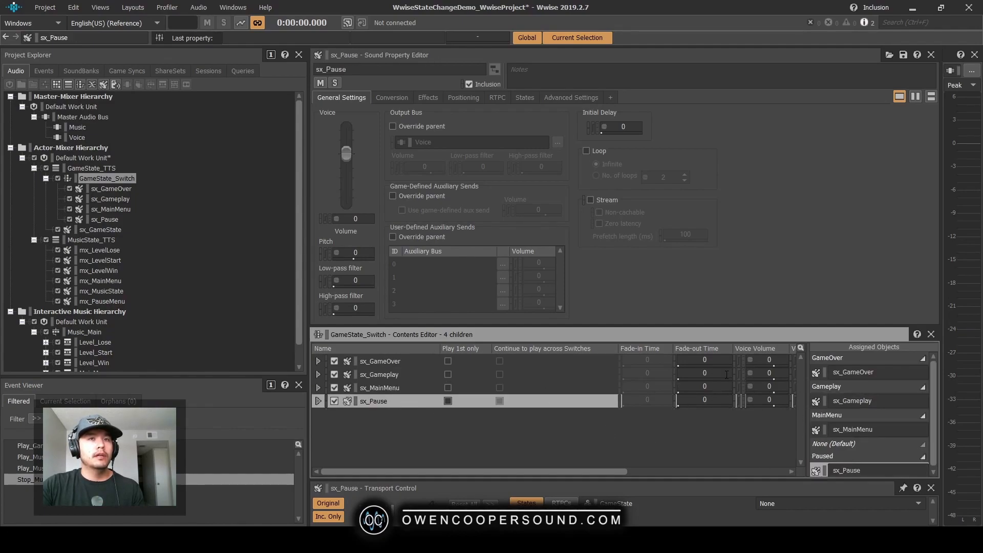
Fill the GameState_TTS playlist with sx_GameState first and GameState_Switch second.
left_click(94, 169)
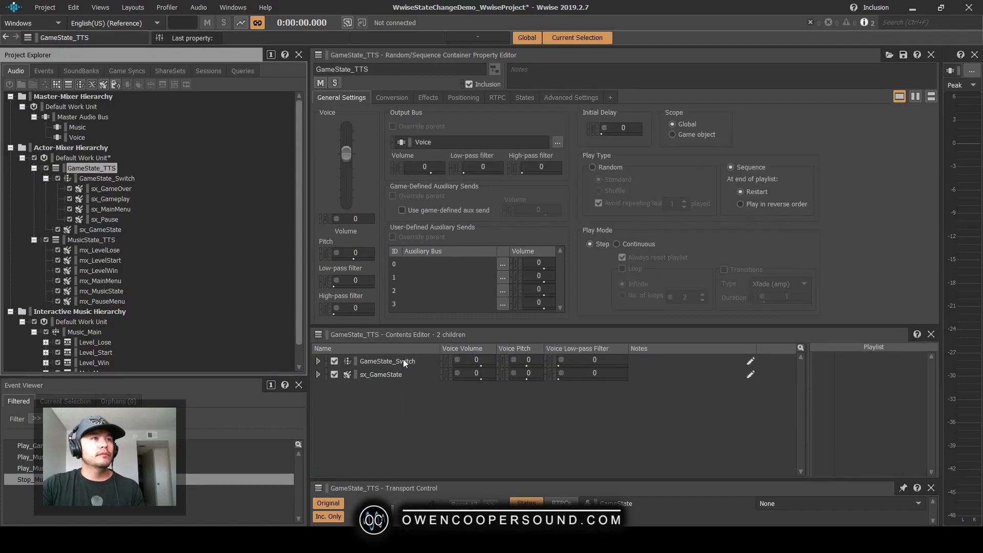
left_click_drag(385, 376, 885, 364)
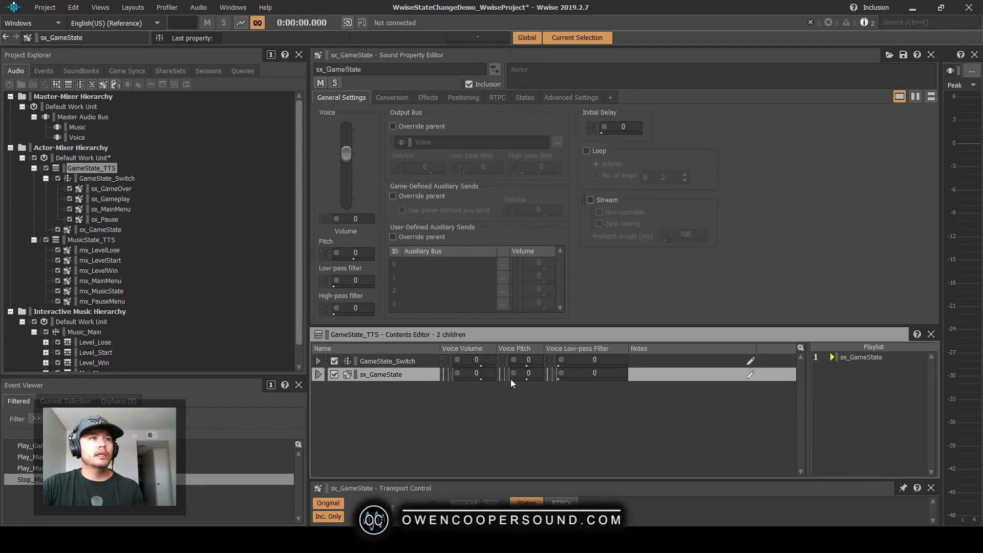
left_click_drag(368, 360, 904, 389)
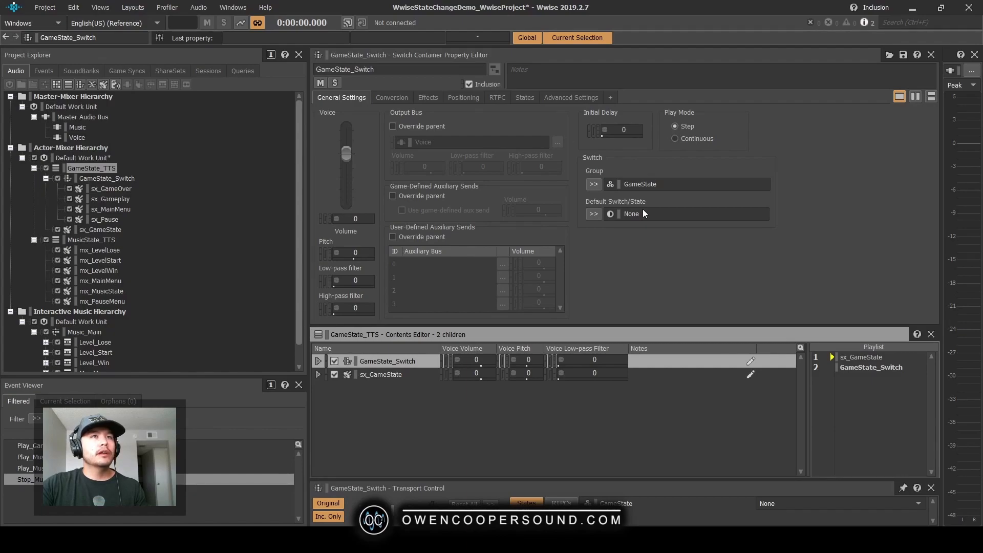
Set GameState_TTS to Continuous play mode with transitions enabled, type Delay and duration 0.2.
left_click(95, 180)
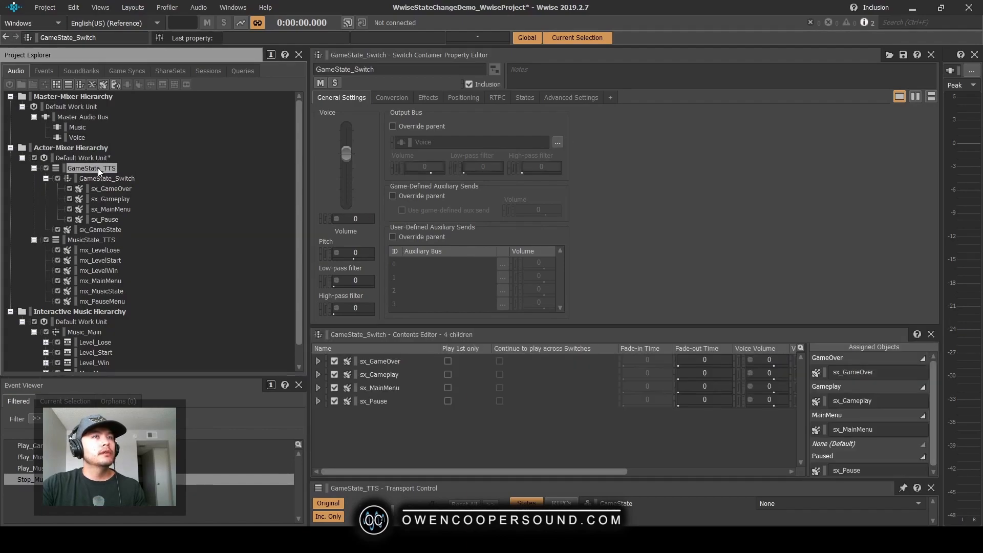
left_click(98, 168)
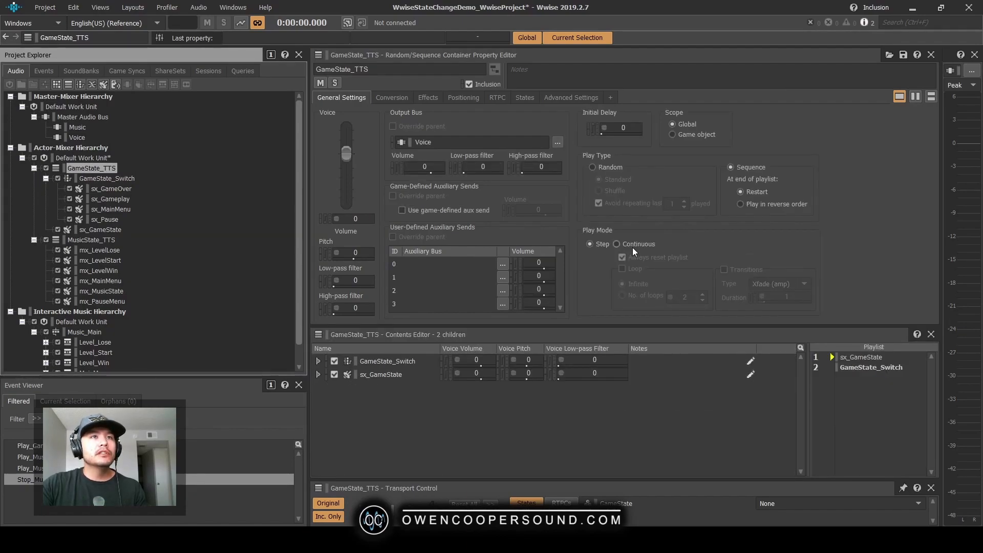
left_click(617, 244)
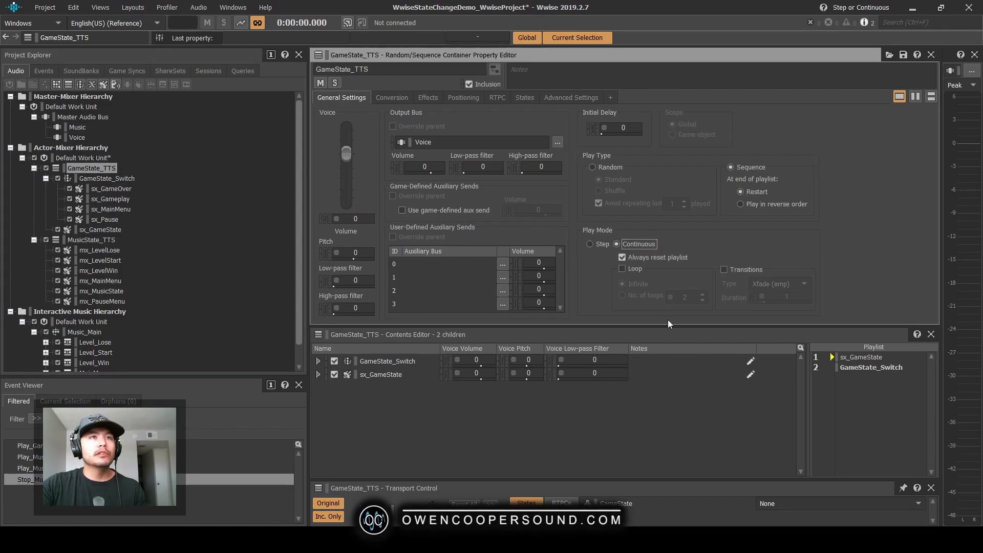
left_click(725, 268)
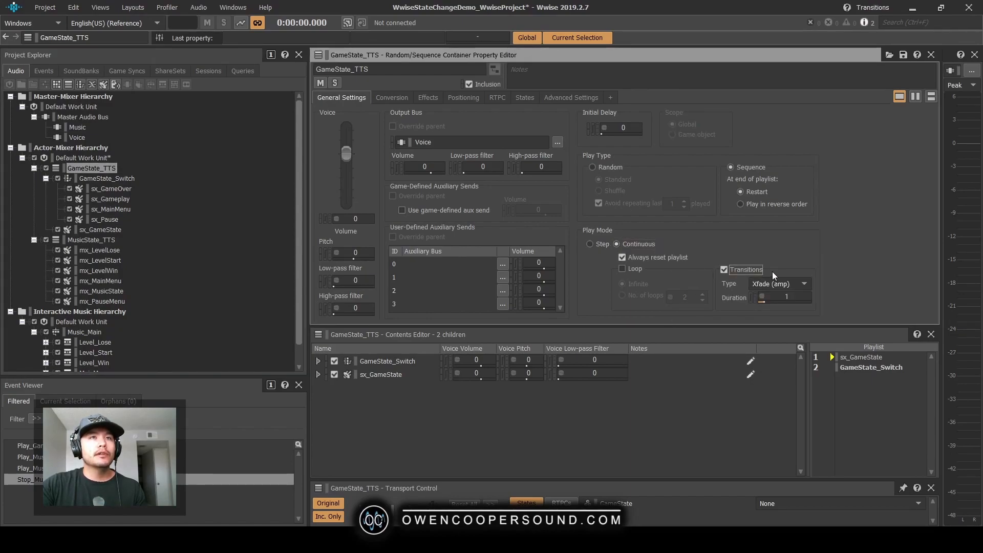
left_click(779, 281)
left_click(773, 313)
left_click(802, 295)
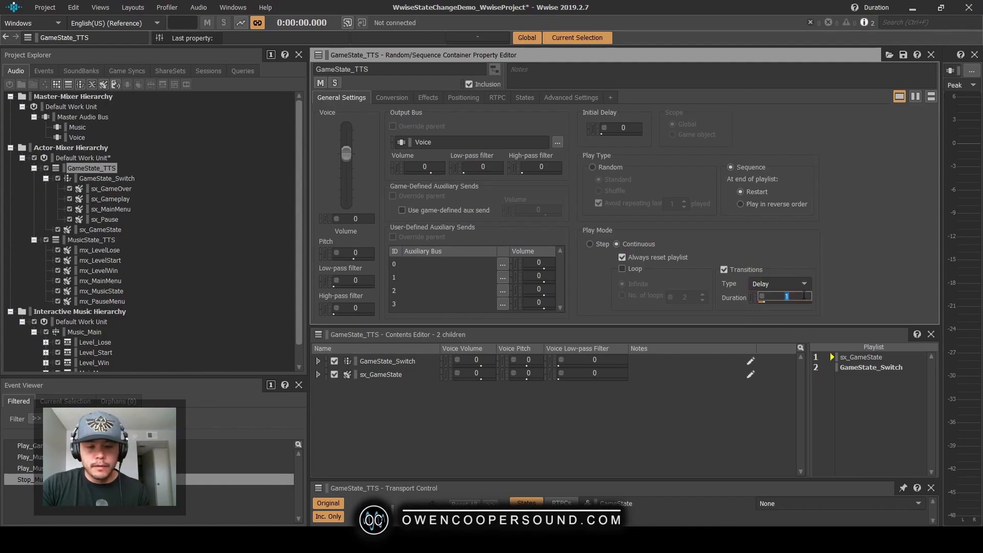
type("0.2")
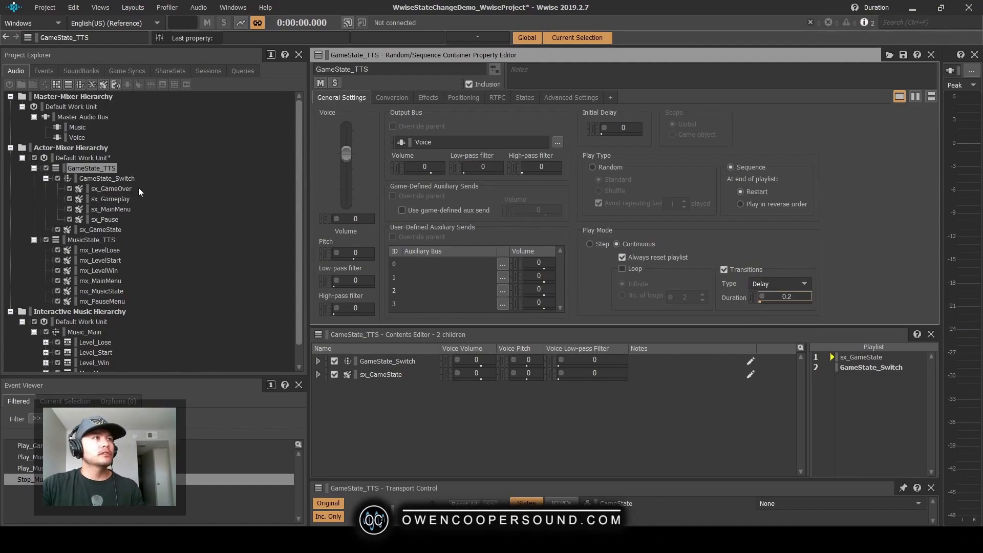
Play back the GameState_TTS container to audition its sequence.
left_click(123, 178)
left_click(117, 164)
key("space")
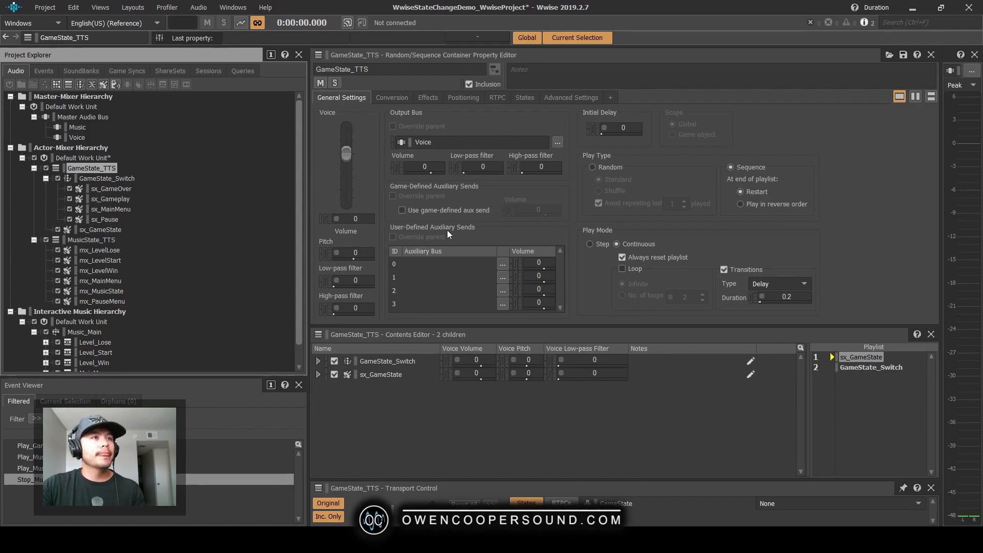
Add the Play_GameState_TTS and Play_MusicState_TTS events to the Soundcaster session.
key("shift+s")
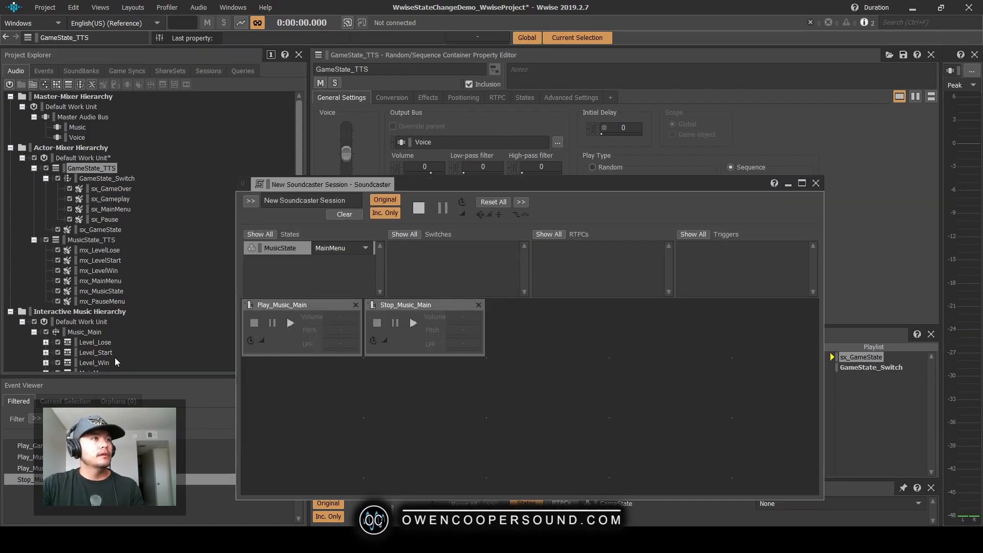
left_click(118, 446)
left_click_drag(118, 445, 604, 347)
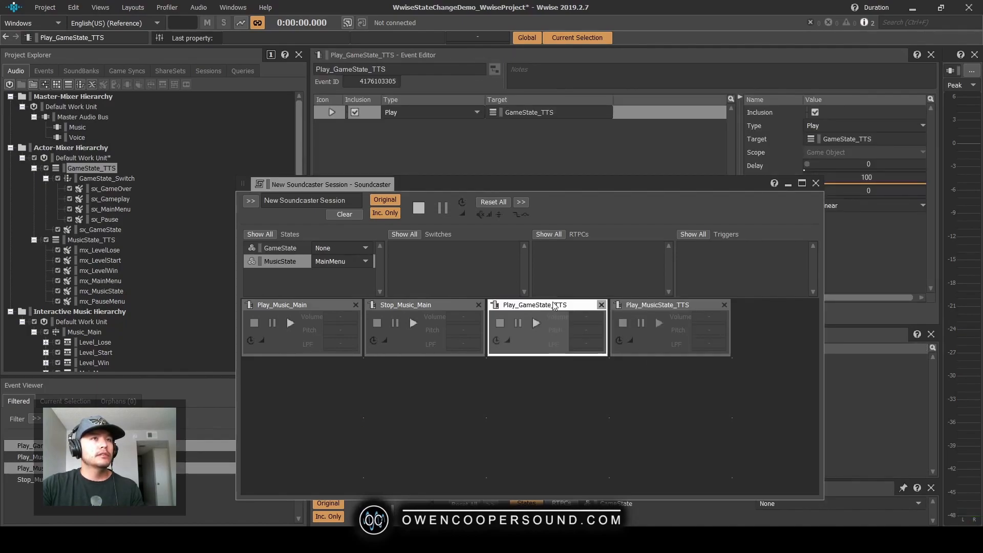
Audition Play_GameState_TTS with GameState set to GameOver and Gameplay in Soundcaster, and save the project.
left_click(346, 248)
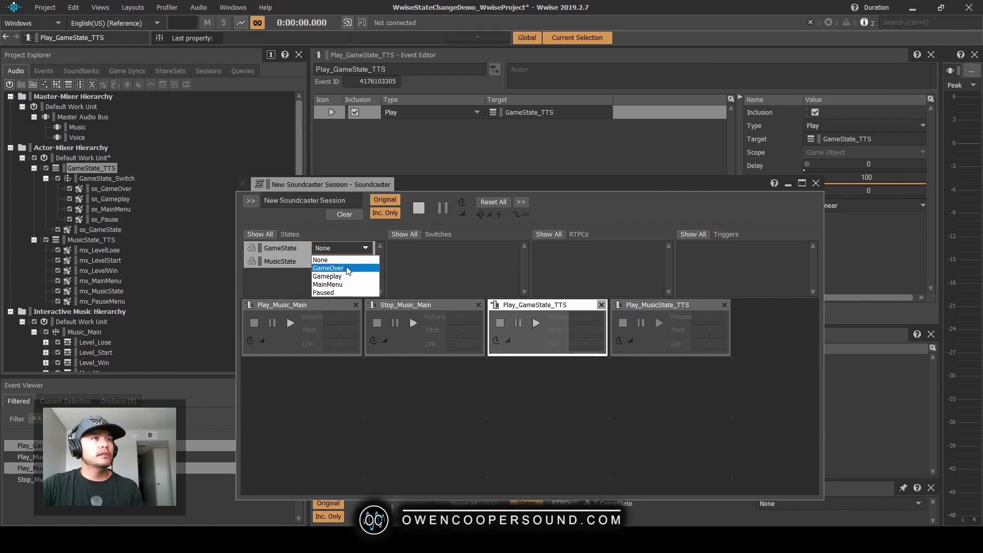
left_click(348, 270)
left_click(533, 322)
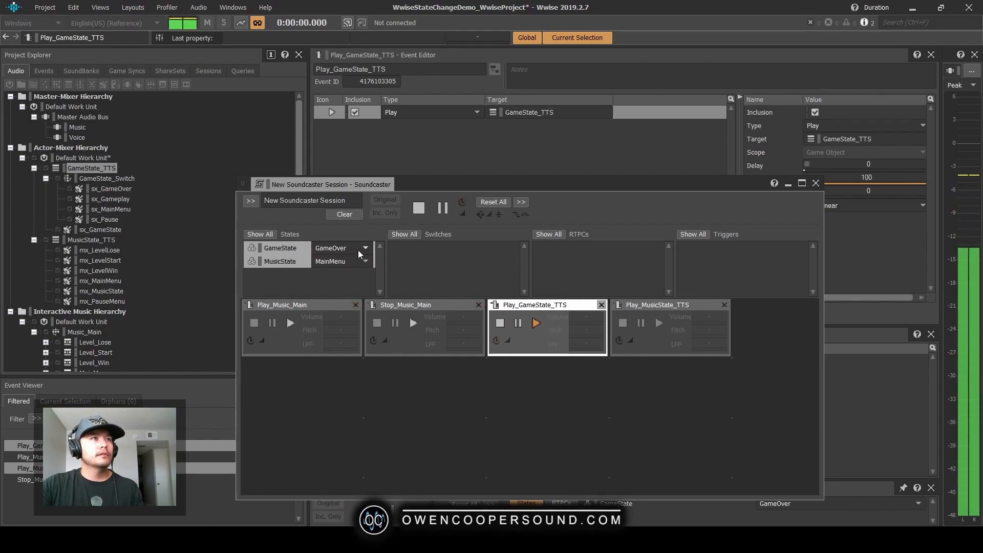
left_click(357, 250)
left_click(352, 274)
left_click(536, 323)
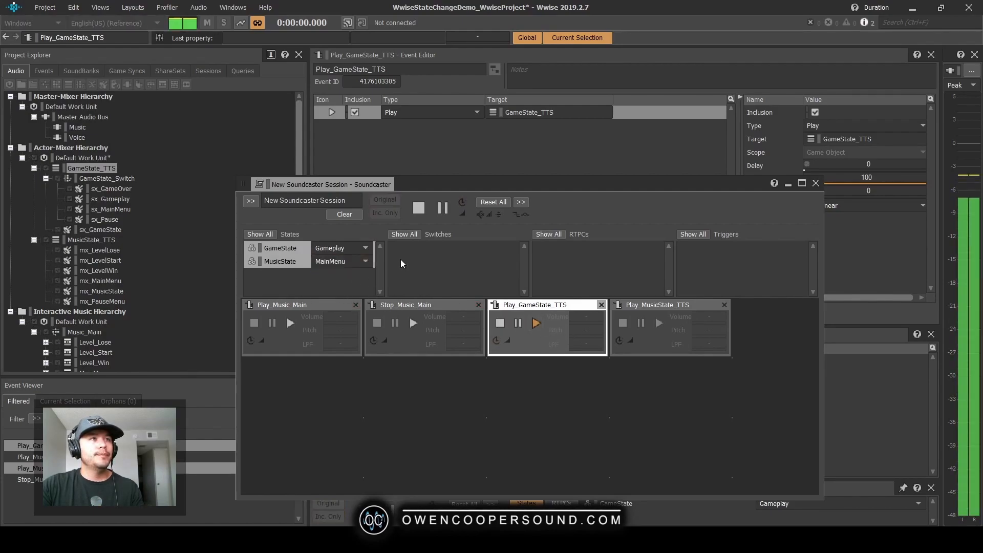
left_click(815, 183)
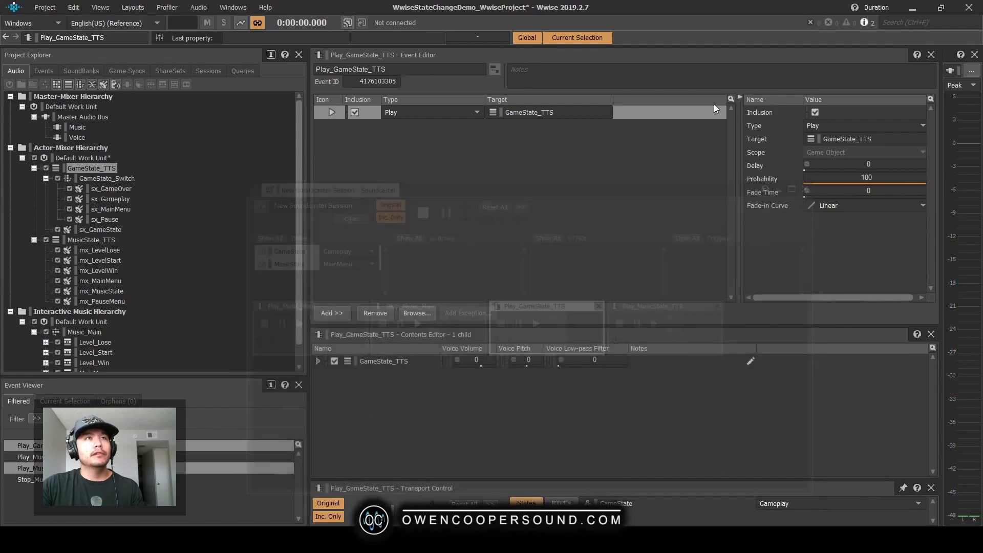
key("ctrl+s")
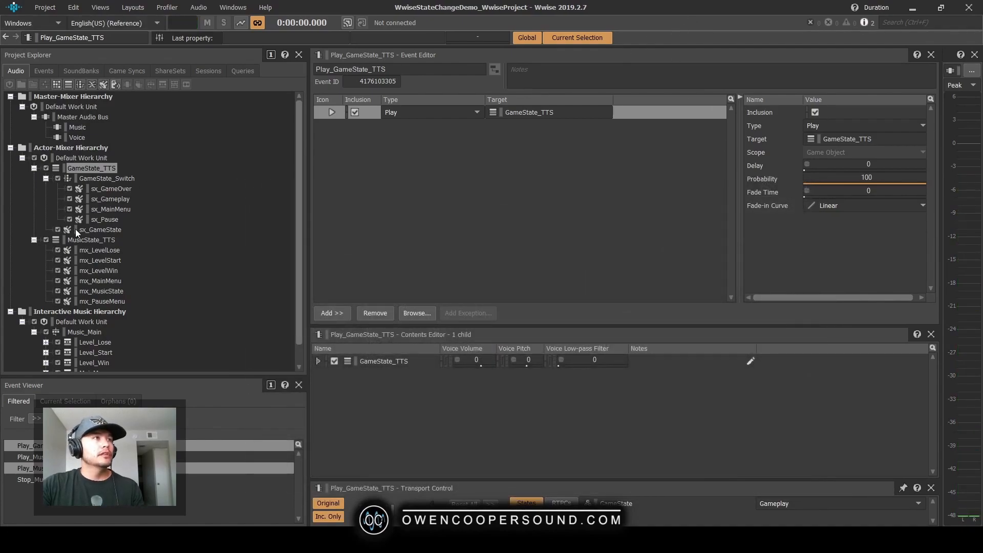
Group mx_LevelLose, mx_LevelStart, mx_LevelWin, mx_MainMenu and mx_PauseMenu under a new parent switch container named MusicState_Switch and expand it.
left_click(89, 240)
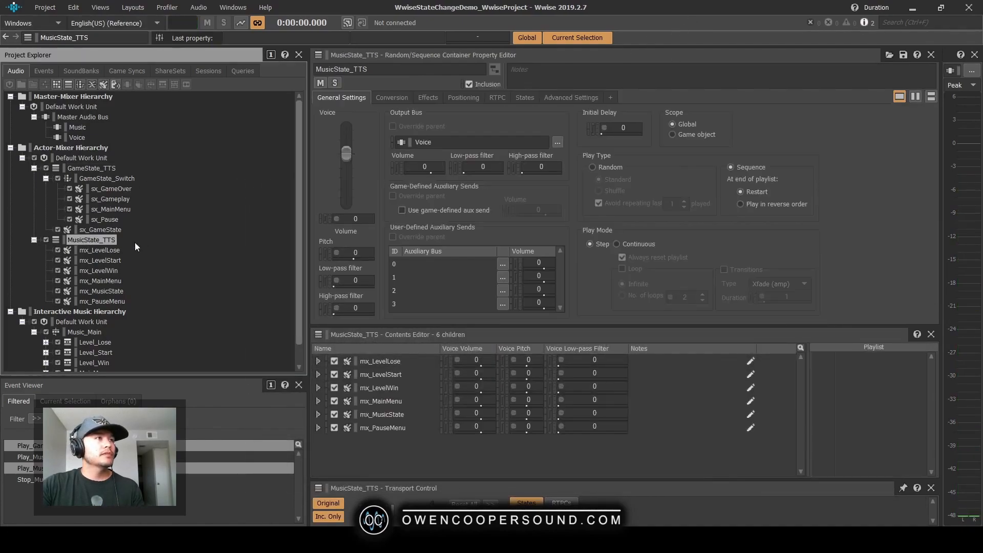
left_click(104, 251)
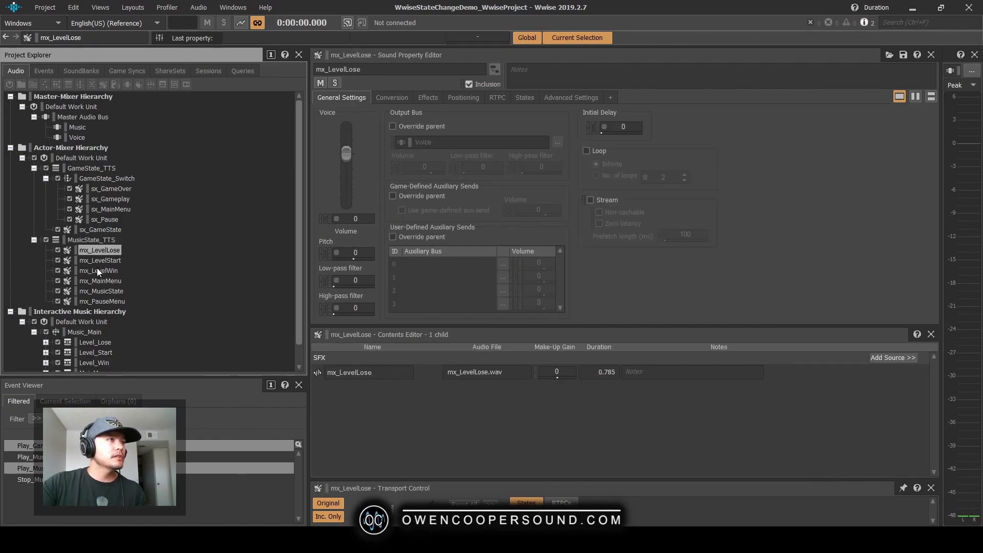
left_click(118, 282, "ctrl")
left_click(112, 300, "ctrl")
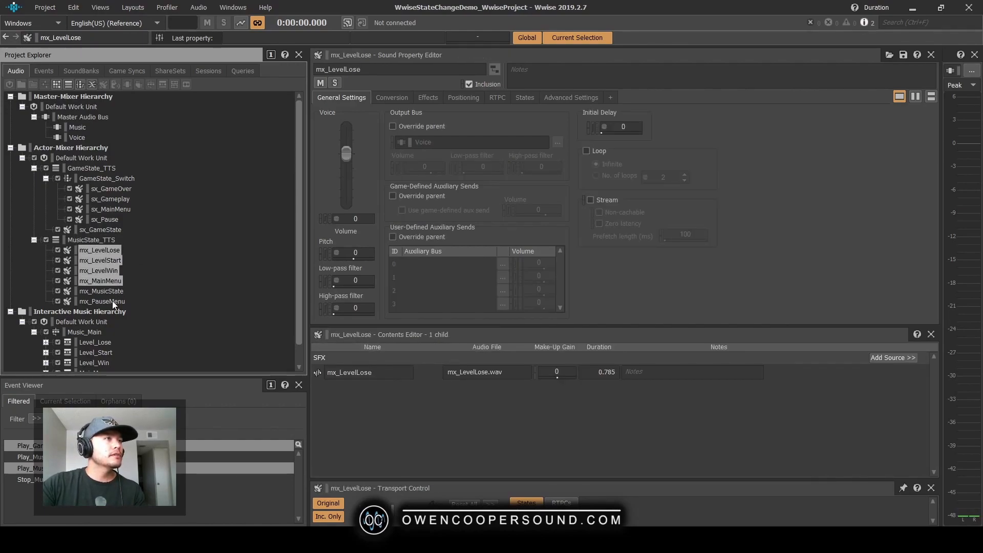
right_click(108, 286)
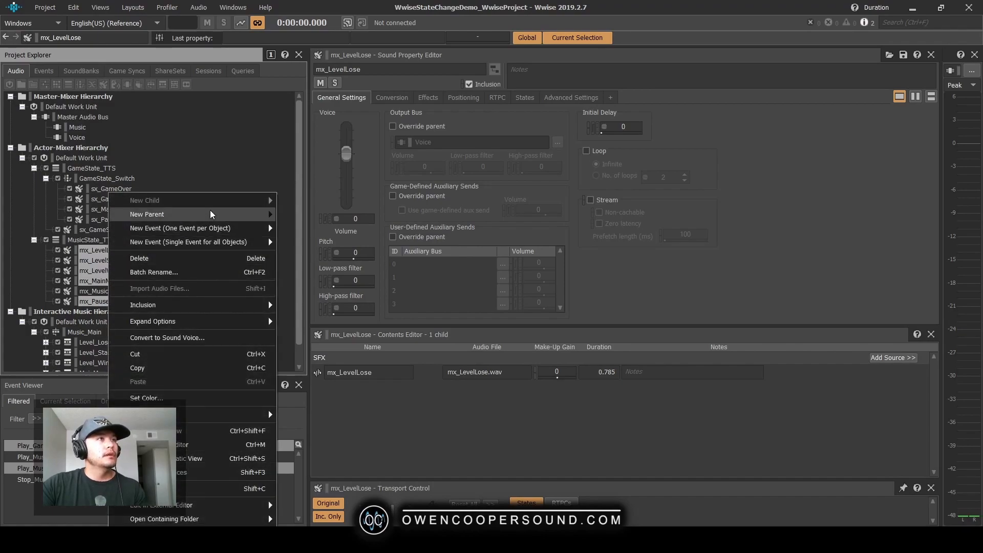
mouse_move(218, 215)
left_click(327, 215)
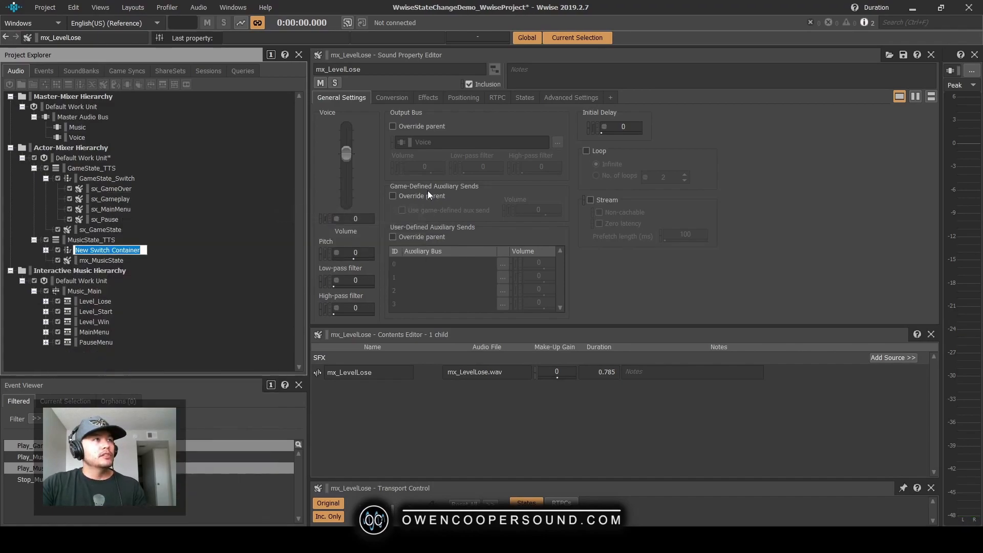
type("usic")
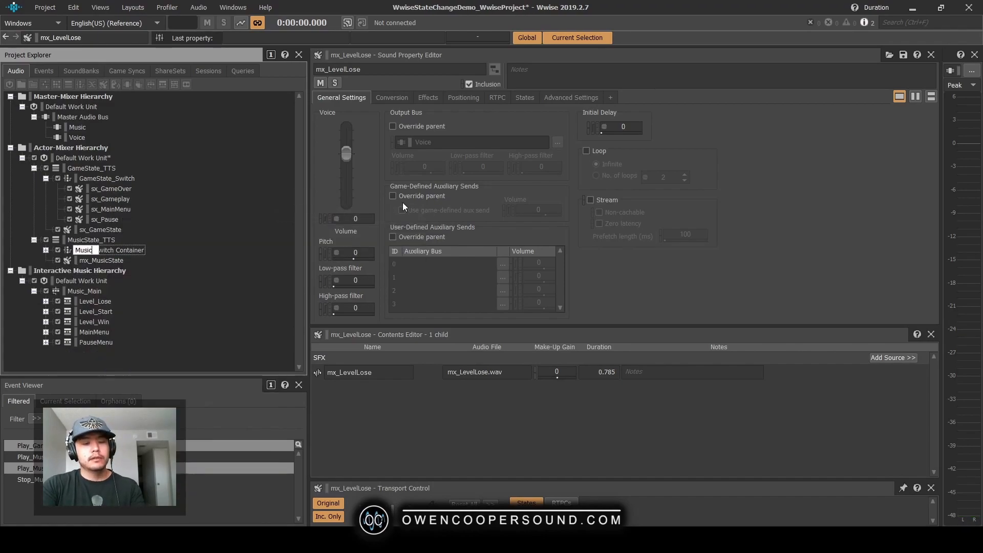
type("State_Switch")
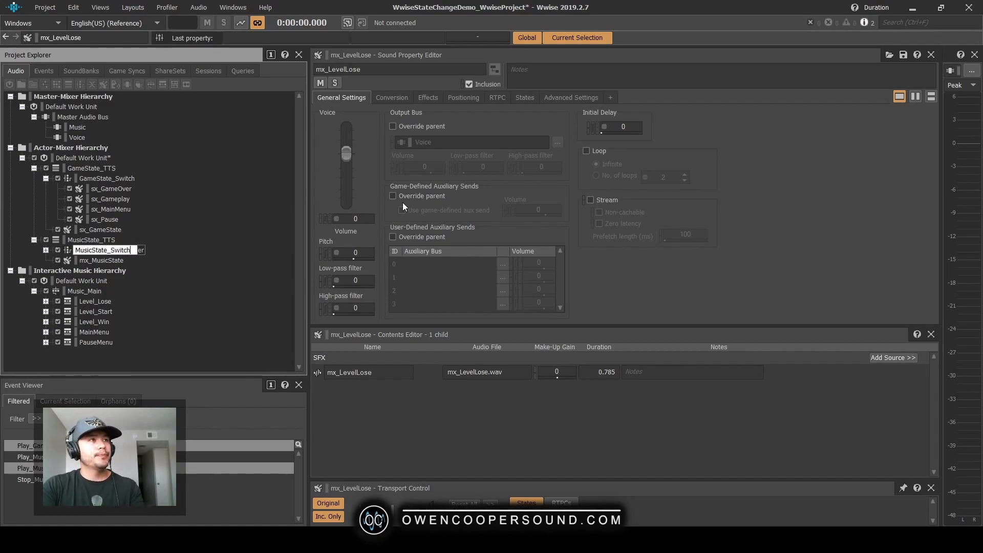
key("Return")
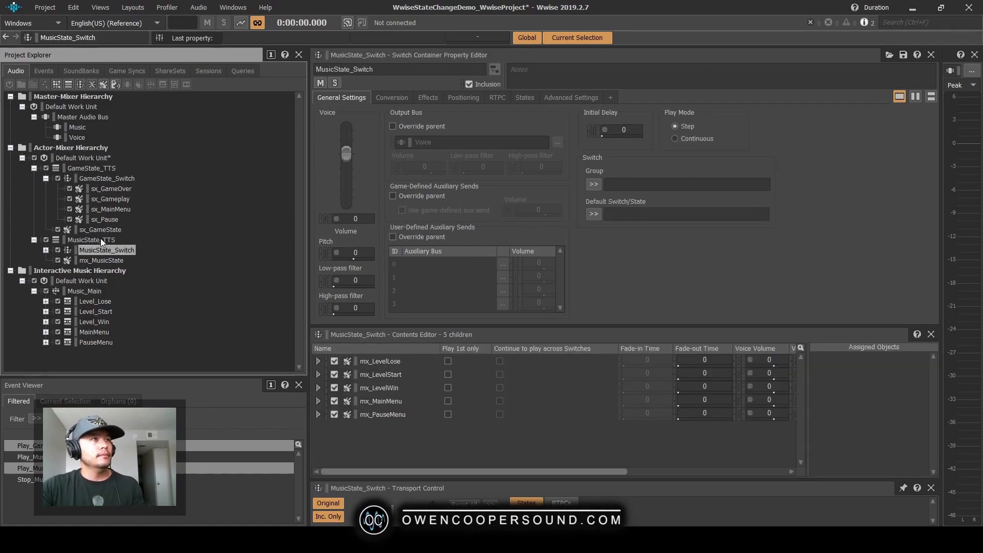
left_click(45, 250)
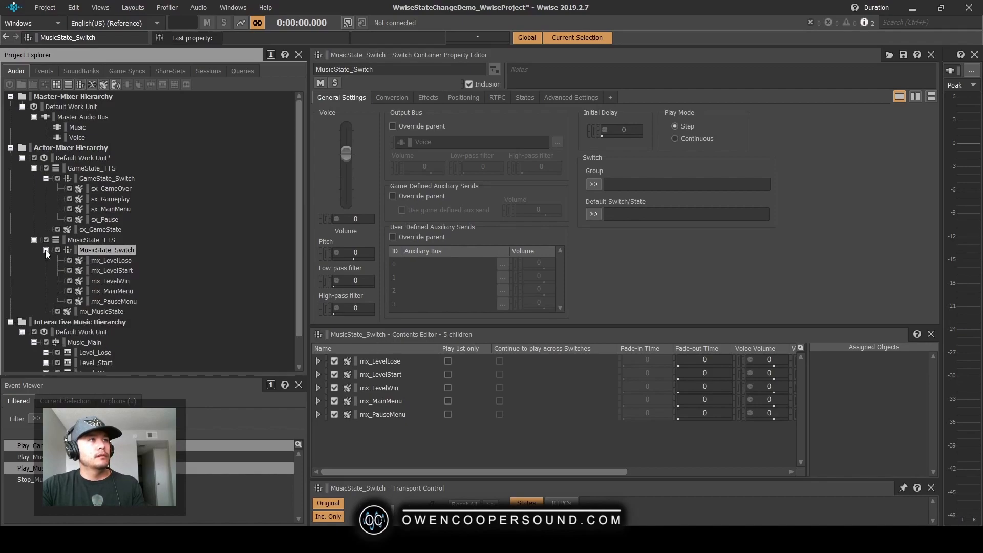
left_click(594, 185)
mouse_move(662, 204)
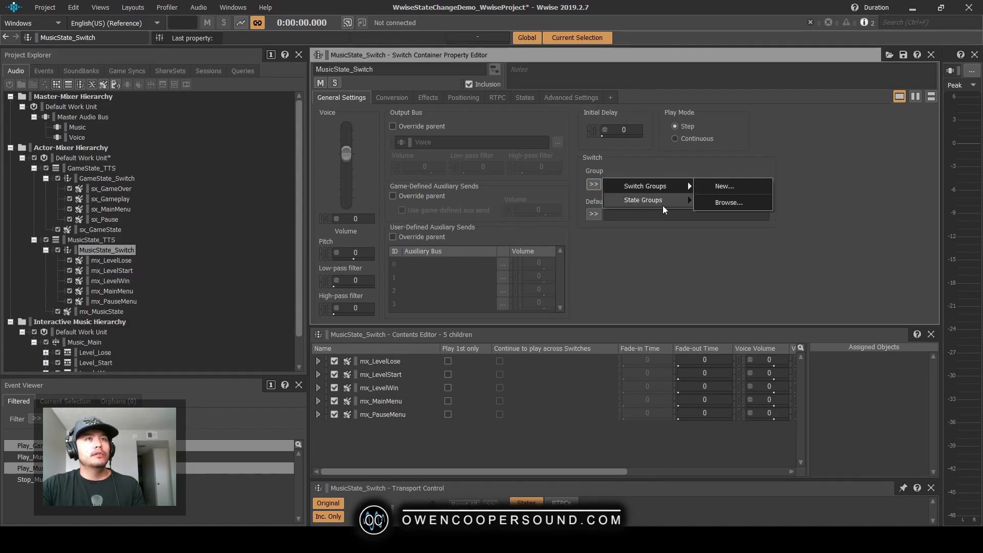
mouse_move(717, 187)
left_click(732, 210)
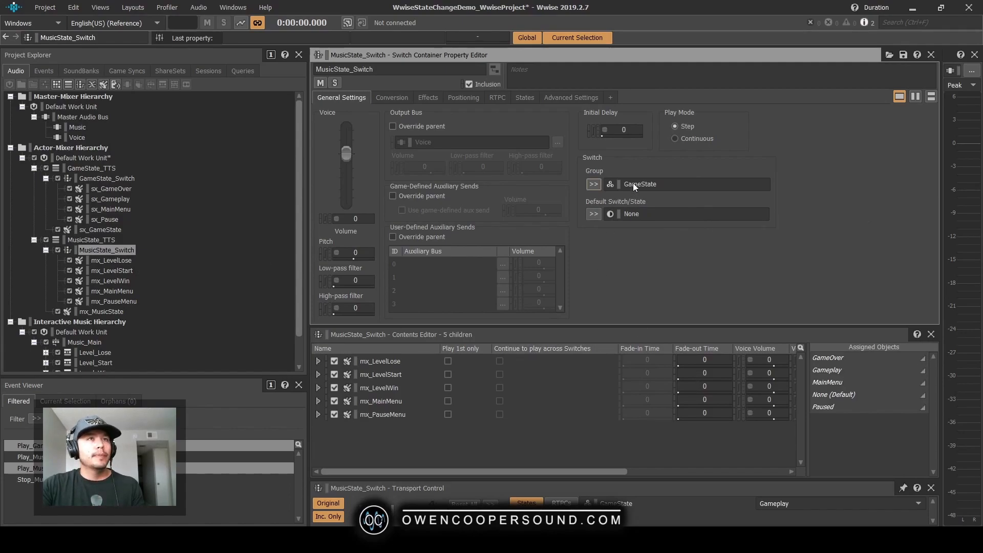
left_click(396, 363)
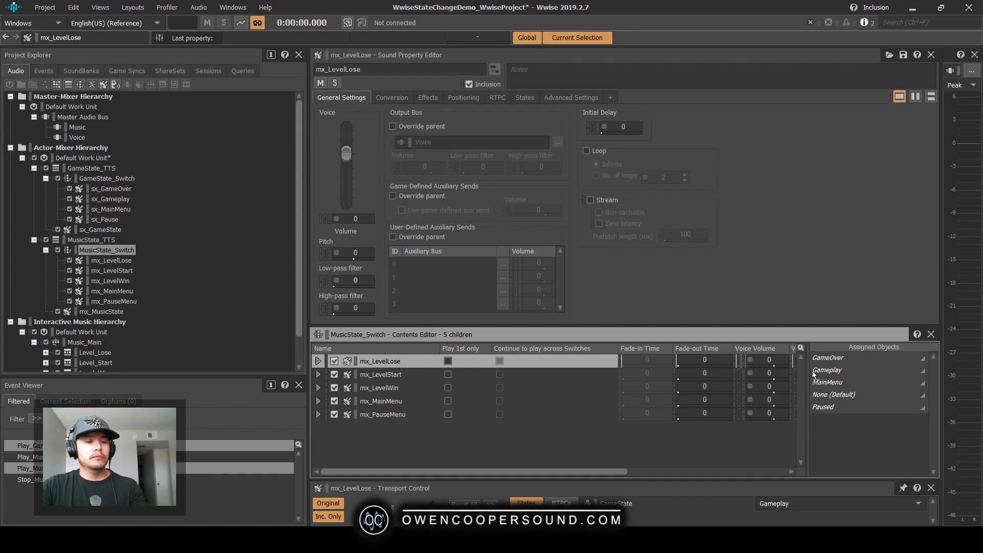
left_click(97, 240)
Set the switch group of MusicState_Switch to the MusicState state group.
left_click(119, 251)
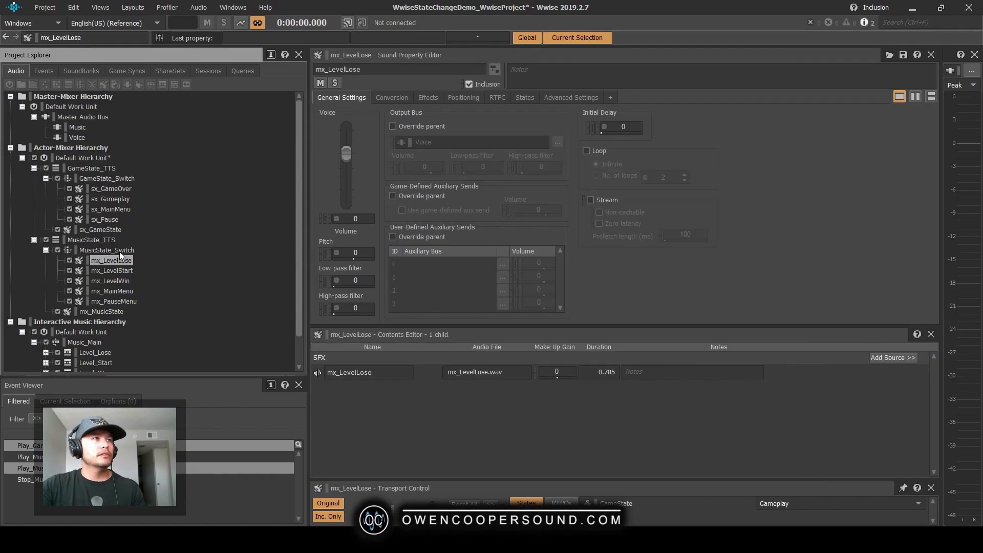
left_click(591, 184)
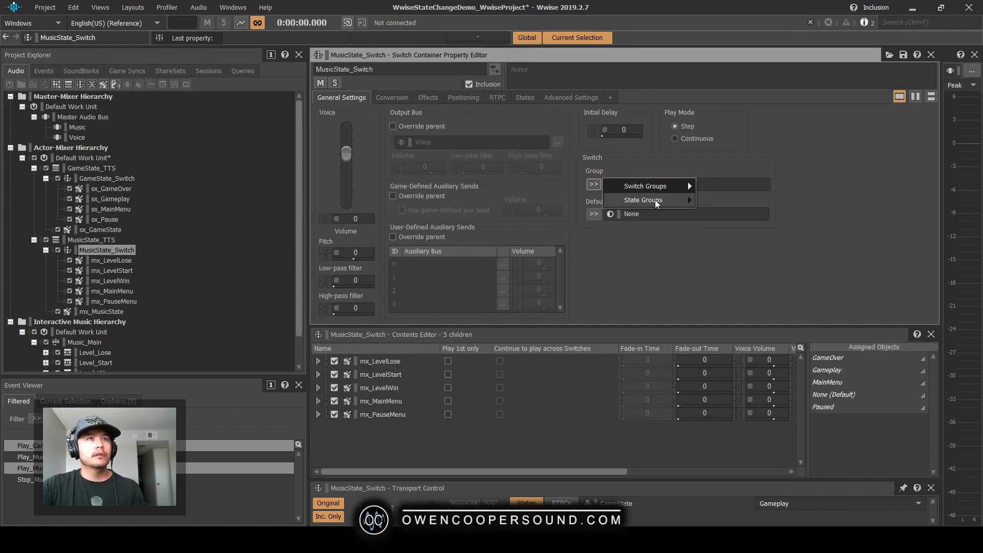
mouse_move(654, 199)
left_click(730, 231)
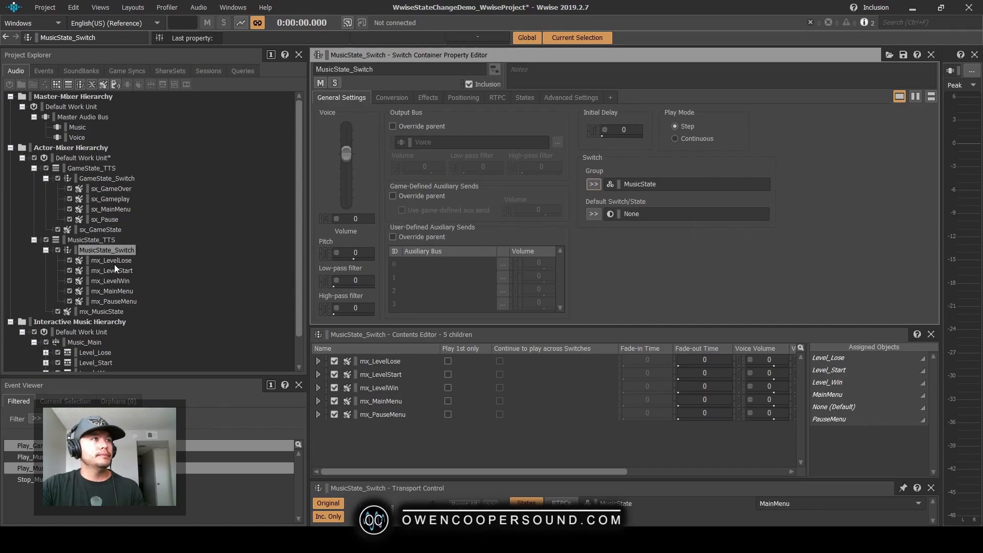
Assign mx_LevelLose, mx_LevelStart, mx_LevelWin, mx_MainMenu and mx_PauseMenu to the Level_Lose, Level_Start, Level_Win, MainMenu and PauseMenu states respectively.
left_click(383, 360)
left_click_drag(837, 357, 838, 357)
left_click_drag(394, 374, 826, 386)
left_click_drag(379, 387, 847, 443)
left_click_drag(350, 415, 852, 470)
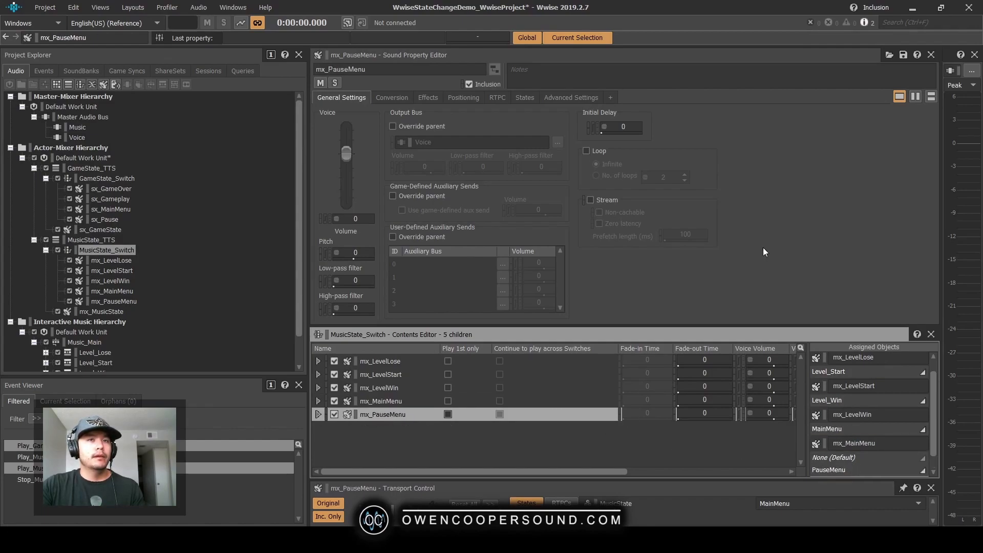
Set MusicState_TTS to Continuous play mode with transitions enabled, type Delay and duration 0.2.
left_click(110, 240)
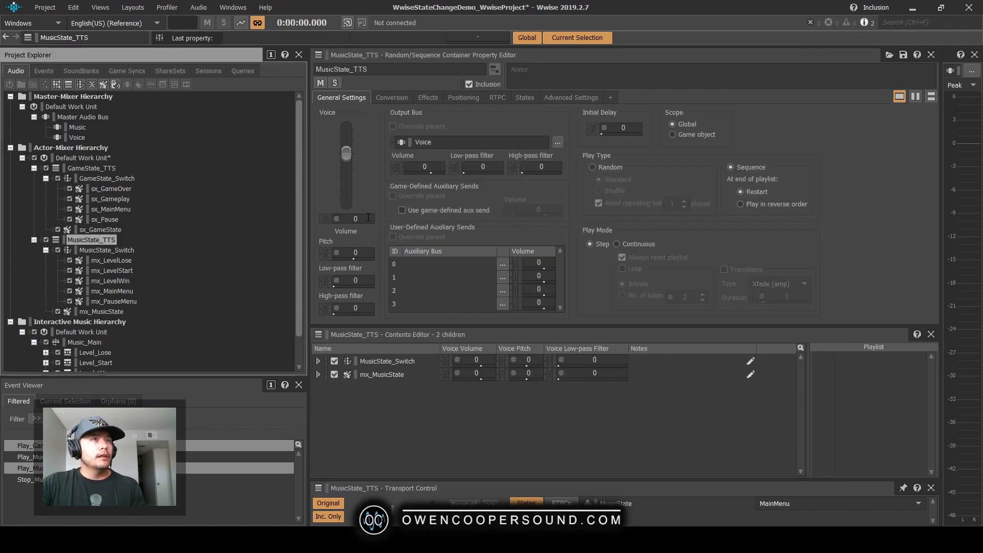
left_click(617, 245)
left_click(724, 270)
left_click(766, 284)
left_click(781, 309)
double_click(791, 301)
type("0.2")
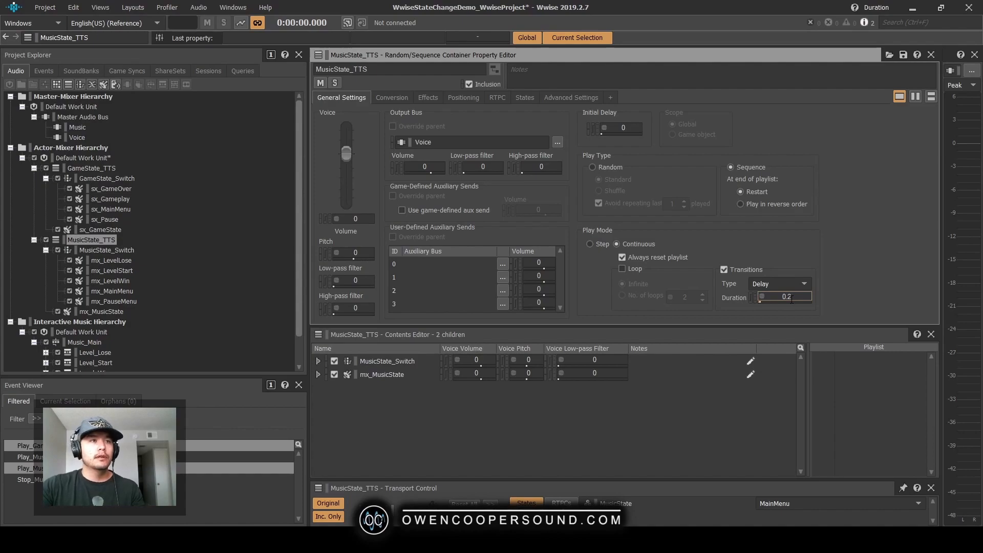
Open the Soundcaster, select Play_MusicState_TTS, and check which mx_ sounds are assigned to the states in MusicState_Switch.
key("shift+s")
left_click_drag(530, 179, 562, 78)
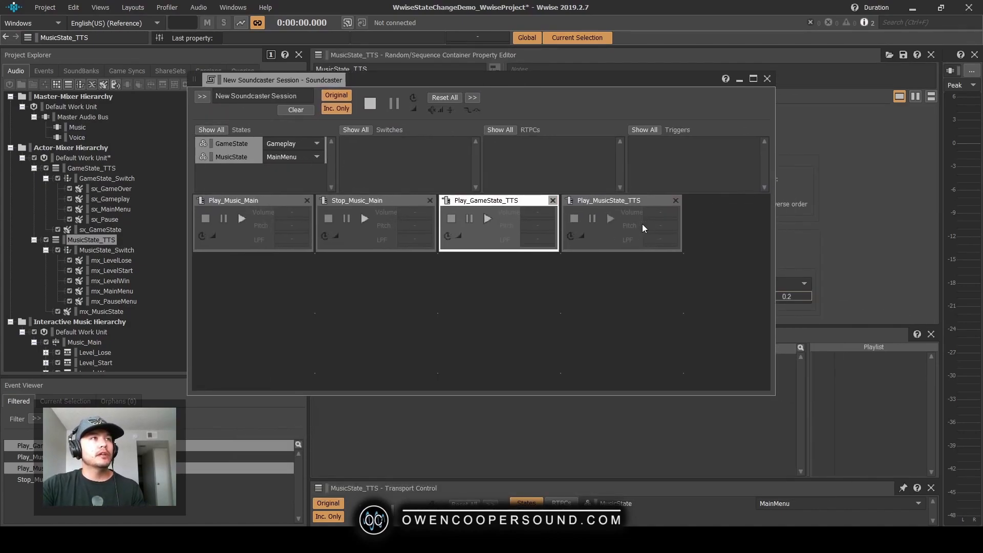
left_click(614, 203)
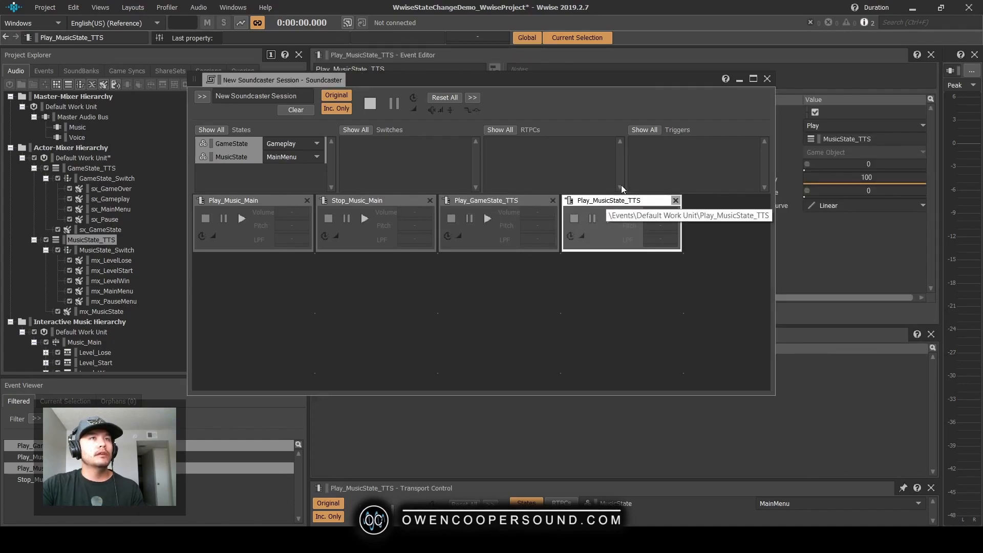
left_click_drag(588, 77, 685, 264)
left_click(106, 250)
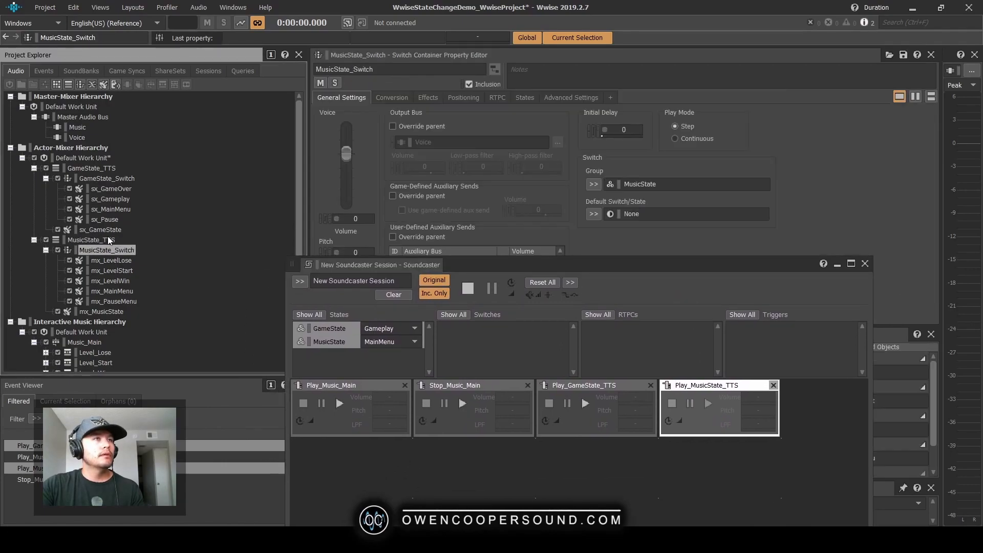
left_click_drag(693, 259, 582, 115)
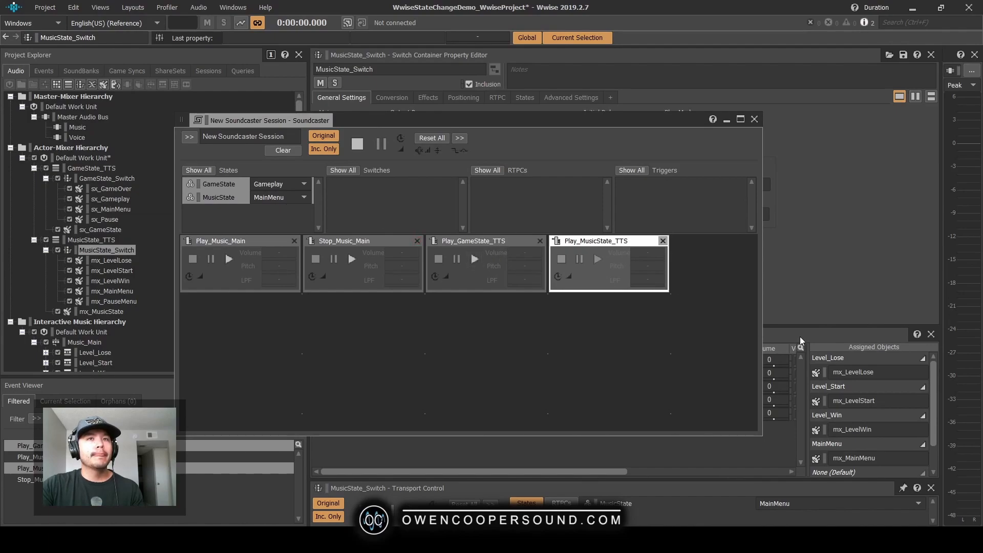
left_click_drag(611, 128, 658, 445)
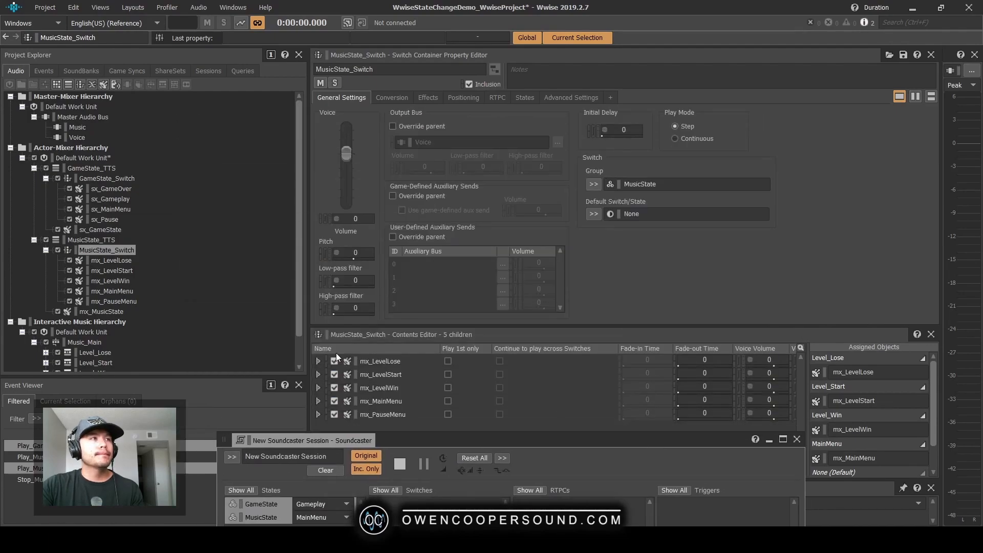
Fill the MusicState_TTS playlist with mx_MusicState first and MusicState_Switch second.
left_click(95, 240)
left_click_drag(376, 376, 888, 364)
left_click(403, 361)
left_click_drag(404, 361, 887, 402)
Test Play_MusicState_TTS in the Soundcaster, including with MusicState set to Level_Start, and save the project.
left_click_drag(604, 440, 603, 84)
left_click(639, 221)
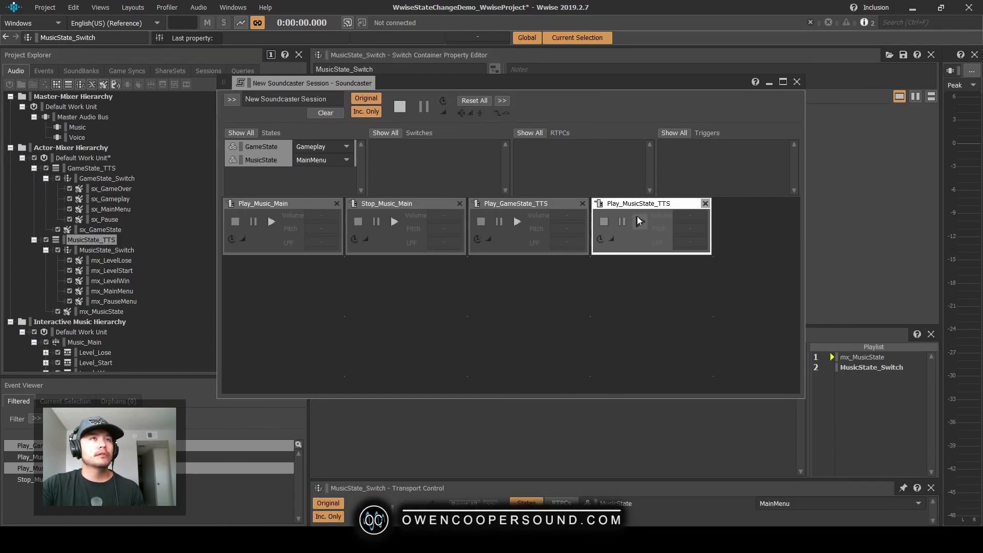
left_click(337, 161)
left_click(333, 188)
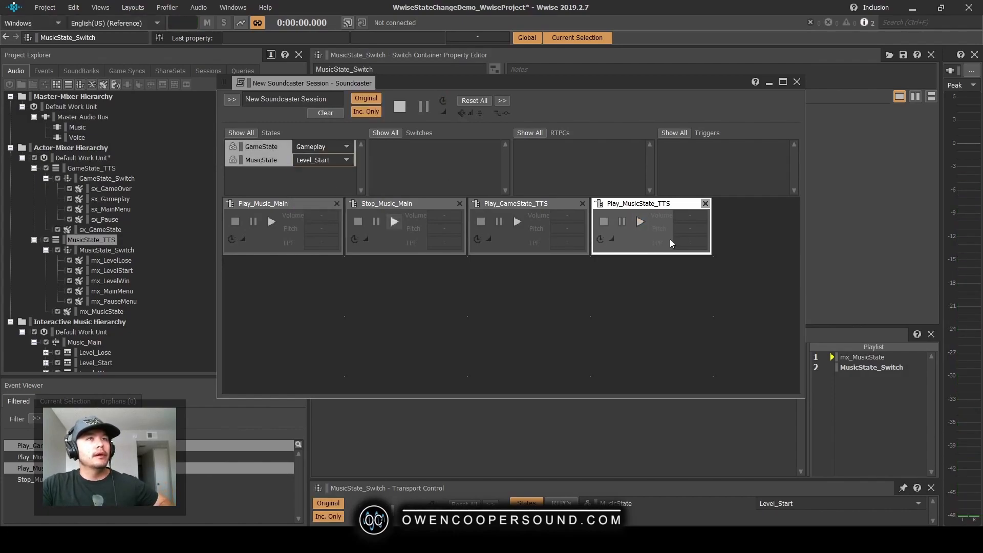
left_click(640, 221)
key("ctrl+s")
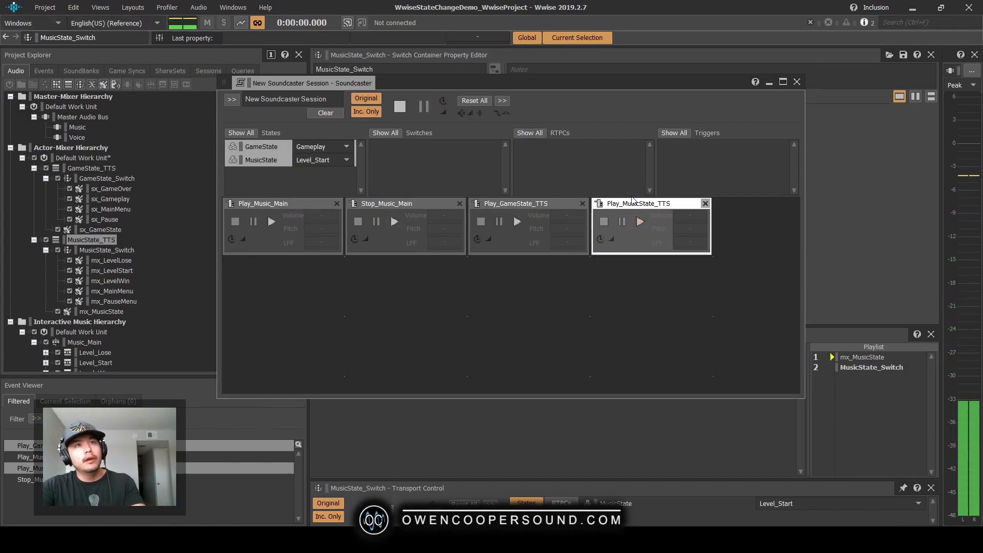
Close the Soundcaster and collapse the GameState_TTS and MusicState_TTS containers in the Actor-Mixer Hierarchy.
left_click(797, 82)
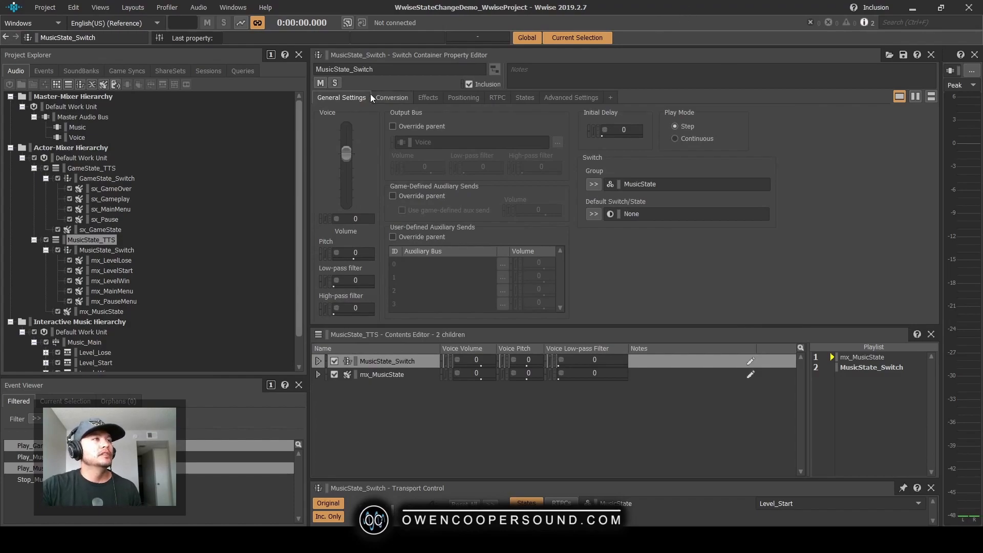
left_click(34, 167)
left_click(34, 178)
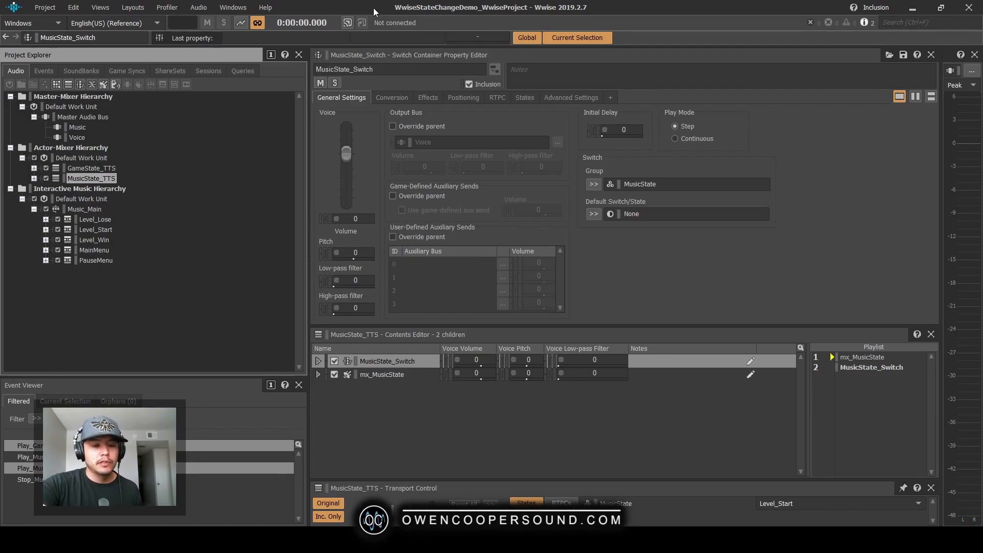
Switch to the SoundBank layout, include the Default Work Unit with SB_Main, generate all SoundBanks and dismiss the report.
key("F7")
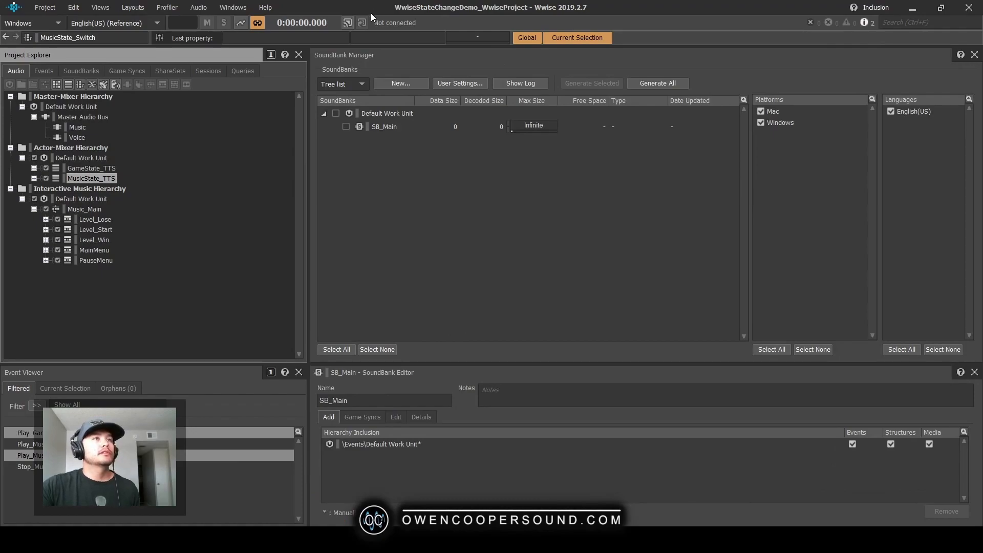
left_click(336, 113)
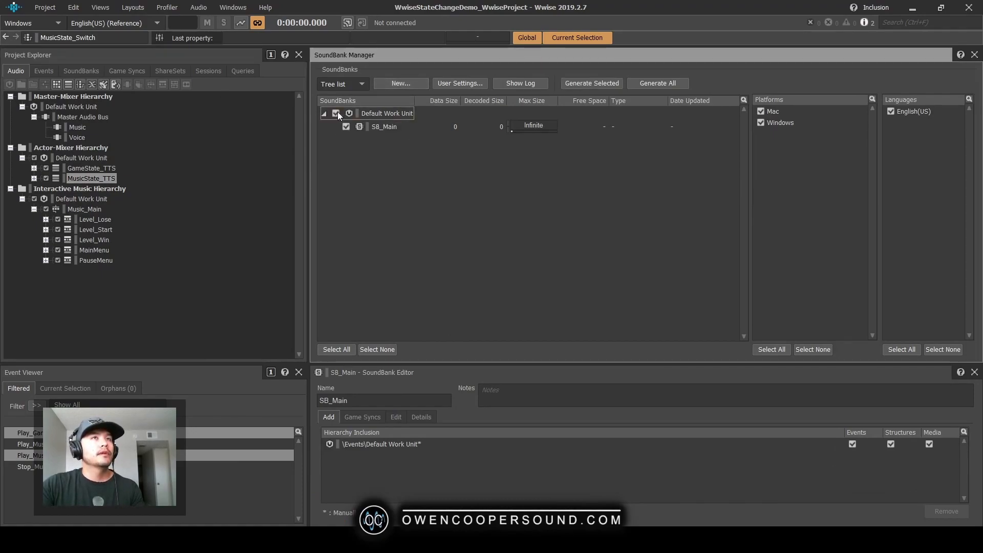
left_click(673, 86)
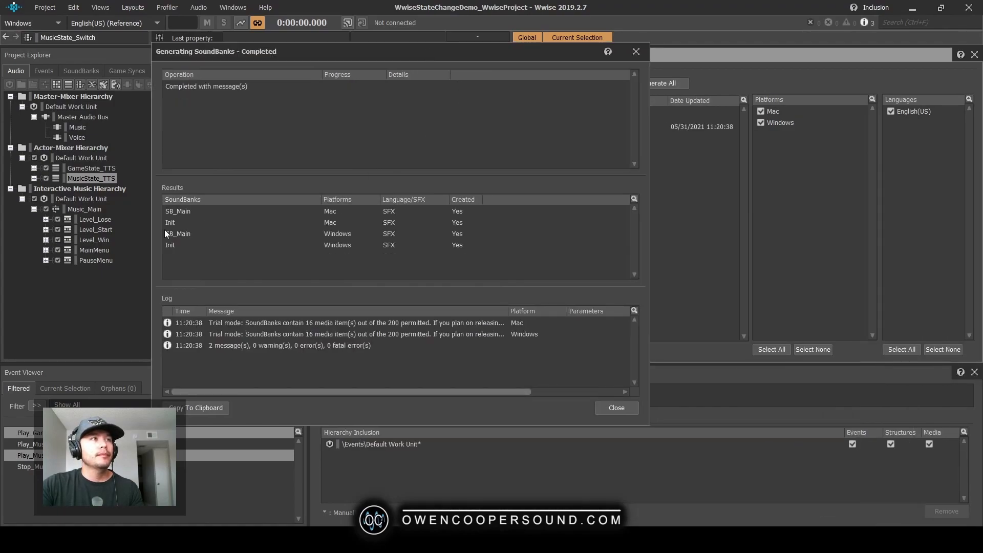
left_click(636, 51)
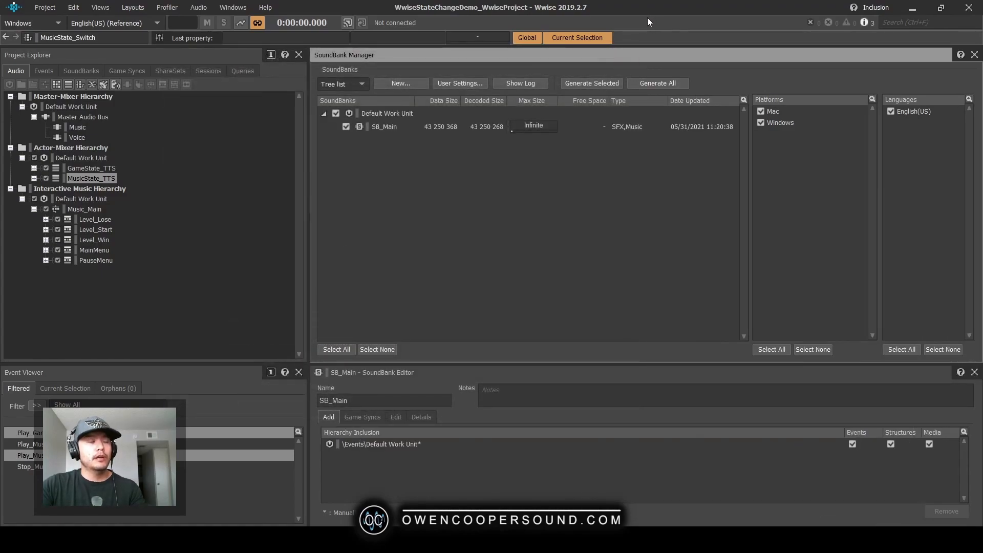
Review the project's events, SoundBanks, game syncs, ShareSets and sessions, ending on the audio hierarchy.
left_click(44, 71)
left_click(83, 71)
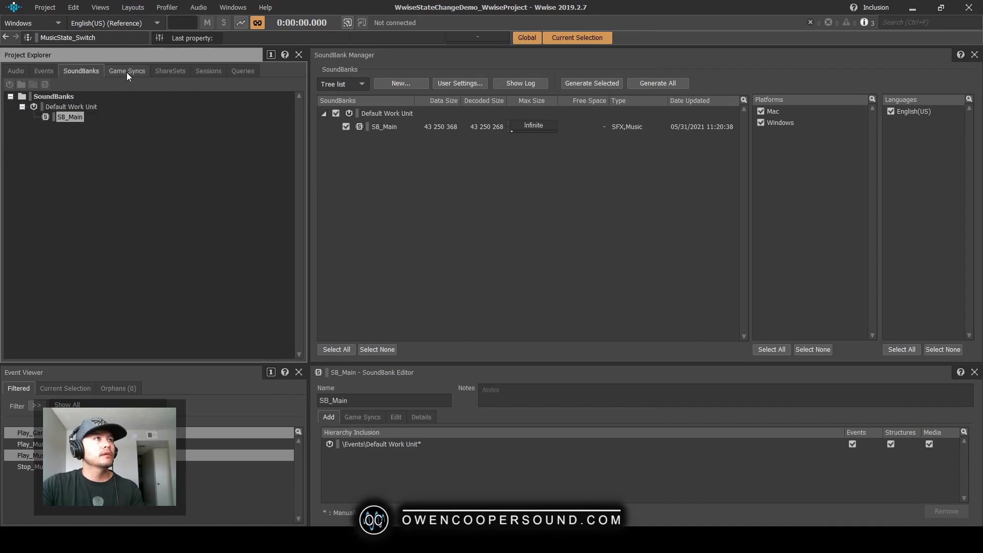
left_click(127, 71)
left_click(159, 73)
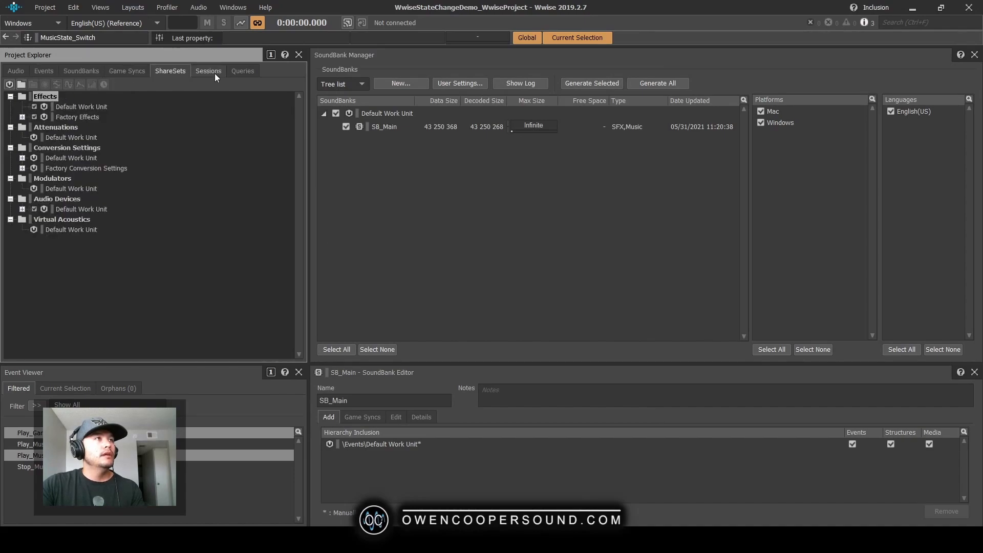
left_click(206, 73)
left_click(81, 70)
left_click(44, 70)
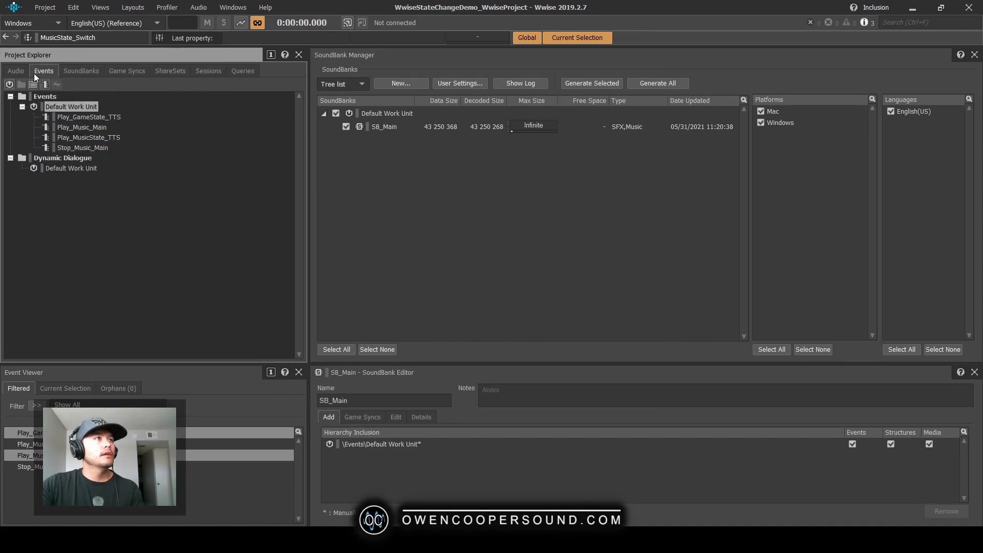
left_click(15, 71)
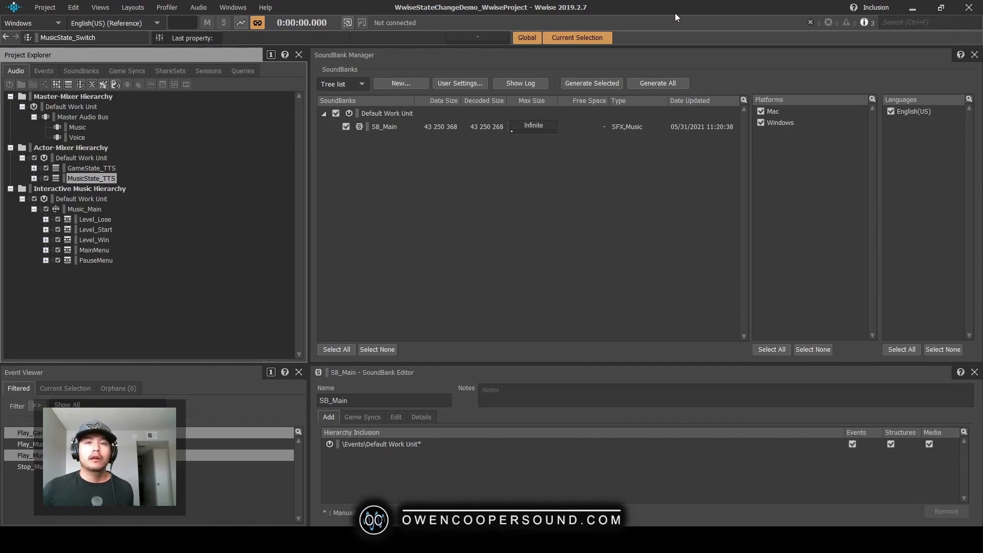